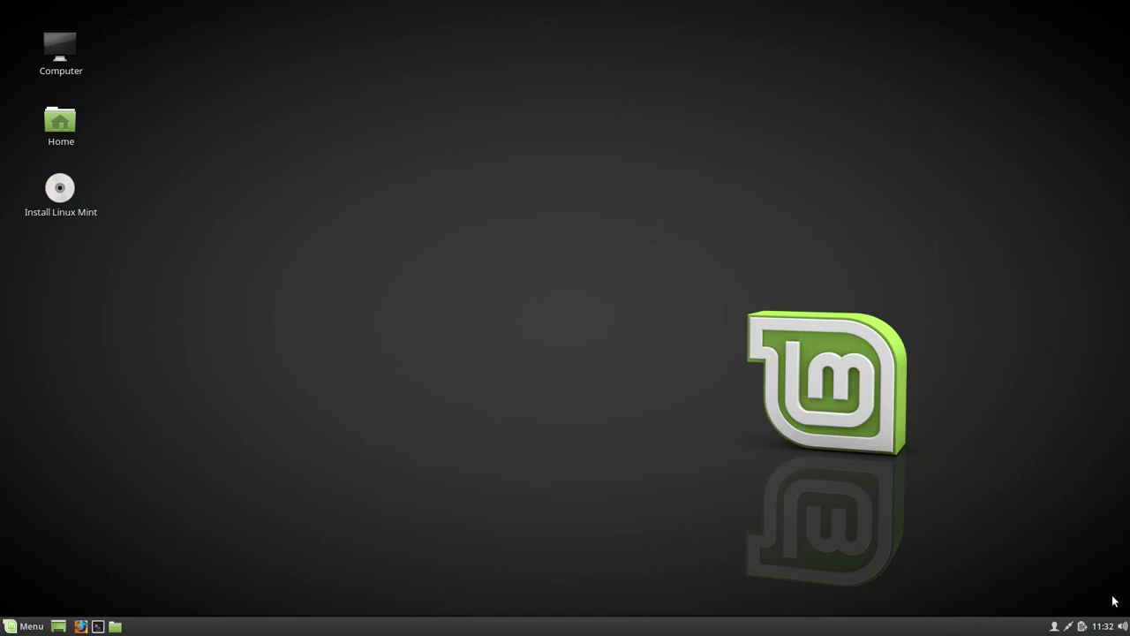
Step: Check the calendar, battery, network and user applets in the system tray, closing each one after viewing
click(1104, 627)
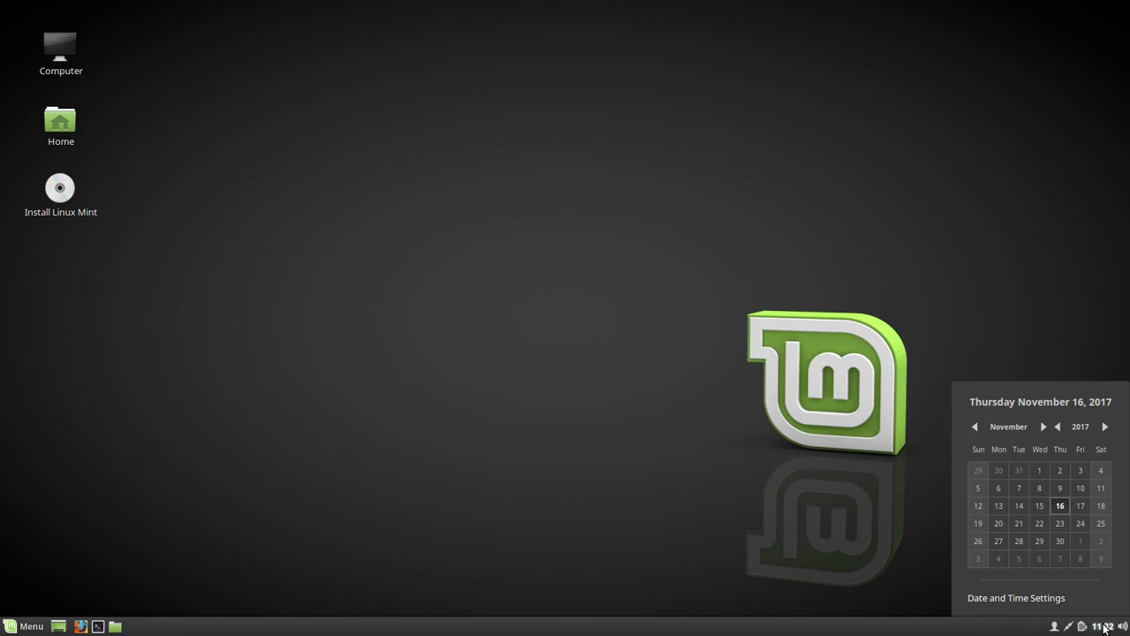
click(1103, 627)
click(1082, 626)
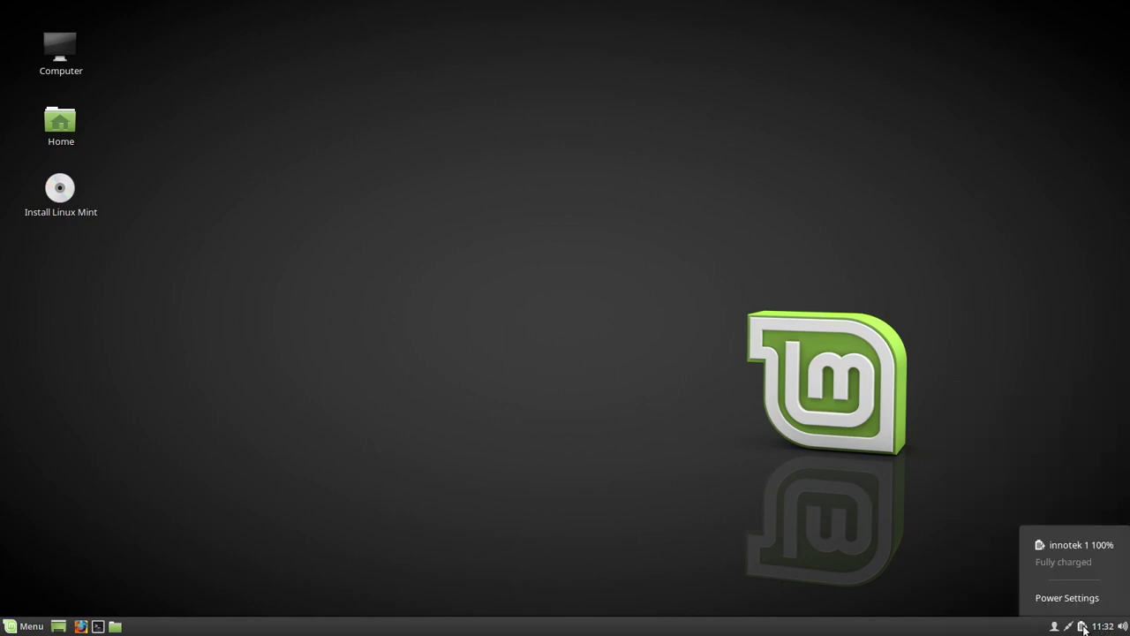
click(1082, 626)
click(1069, 626)
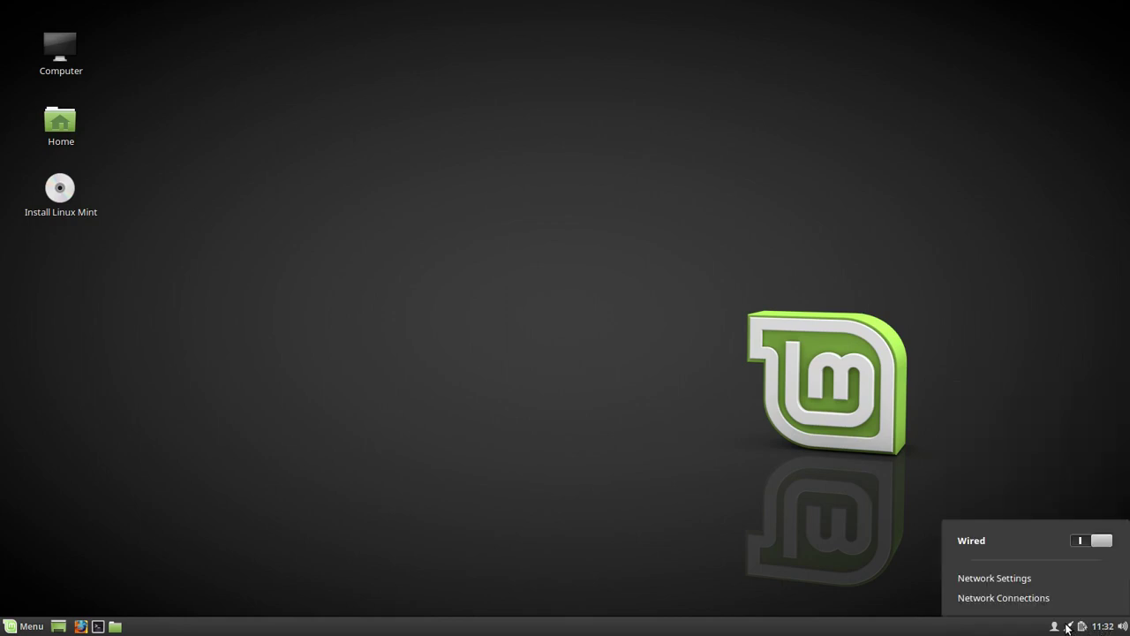
click(1068, 627)
click(1054, 626)
click(1054, 626)
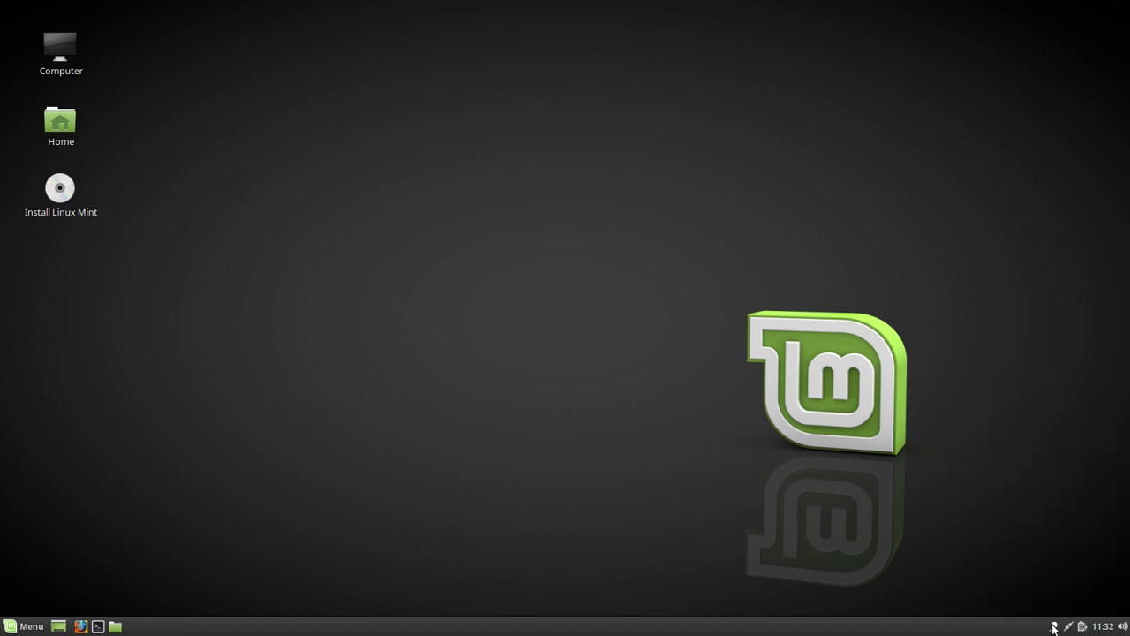
Step: Open System Settings, view the System Info page under Hardware, and return to the settings overview
click(27, 626)
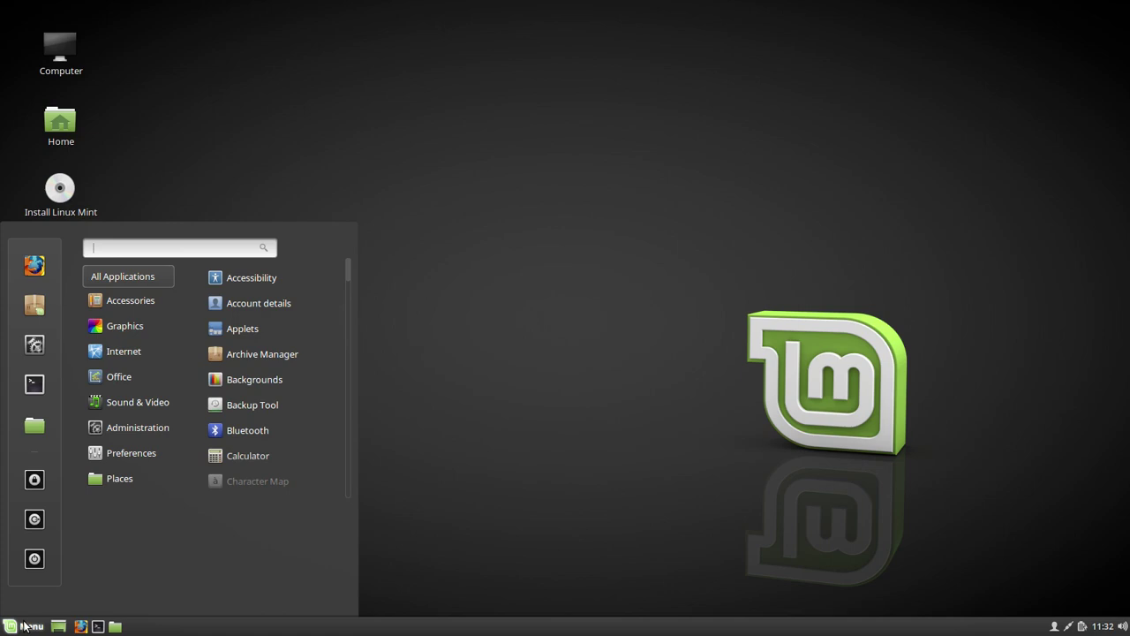
click(34, 343)
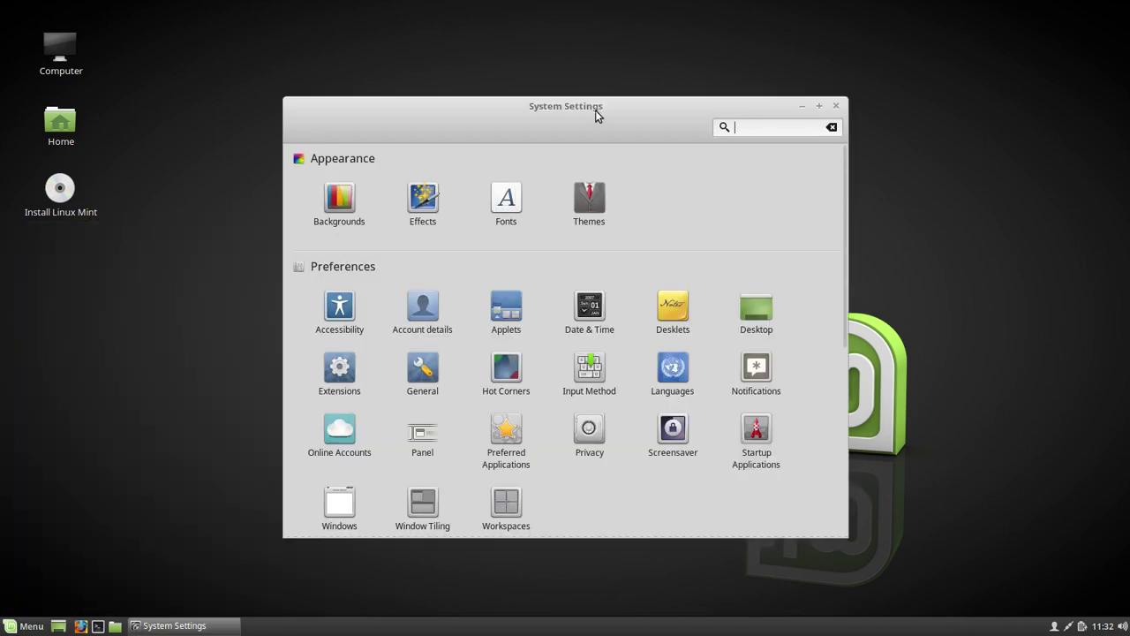
drag(596, 113, 594, 65)
scroll(612, 231, down, 3)
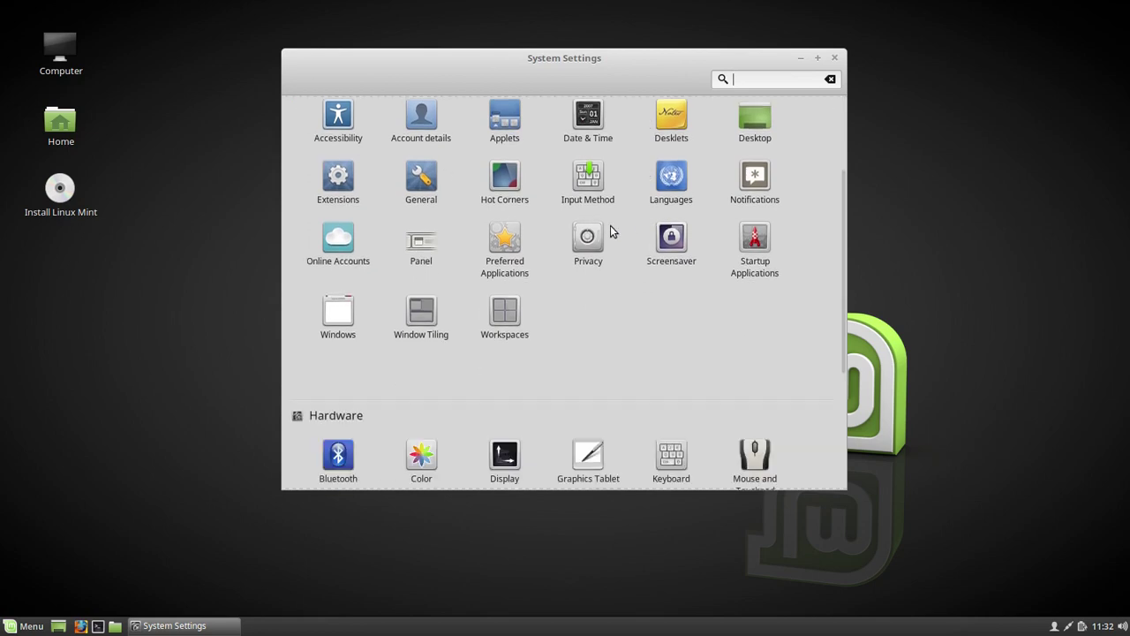
scroll(508, 243, down, 2)
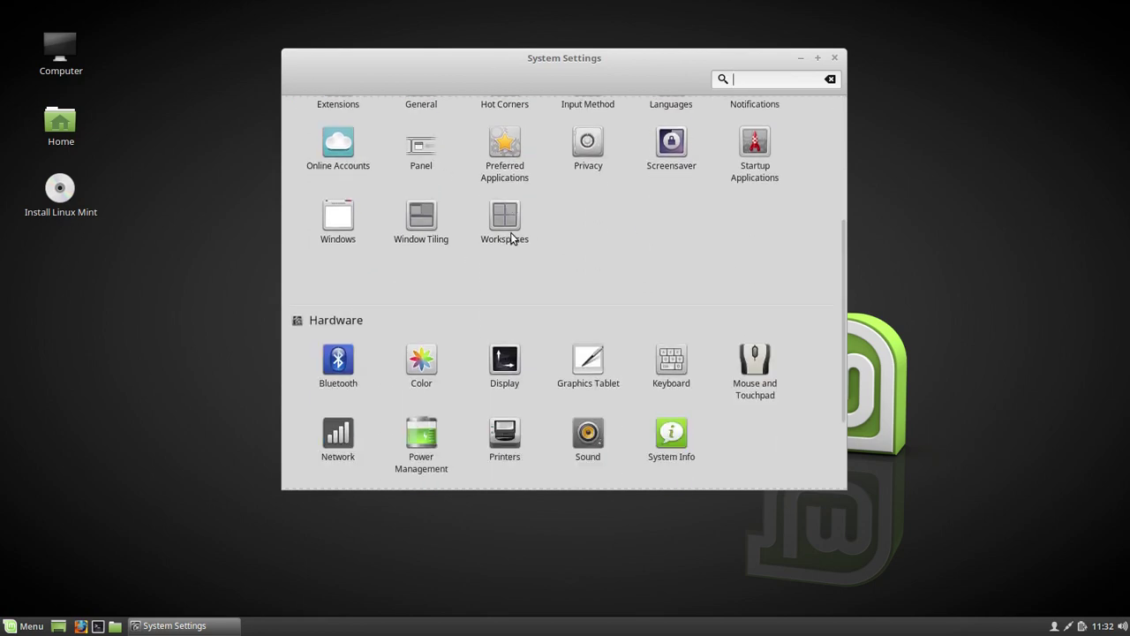
click(669, 430)
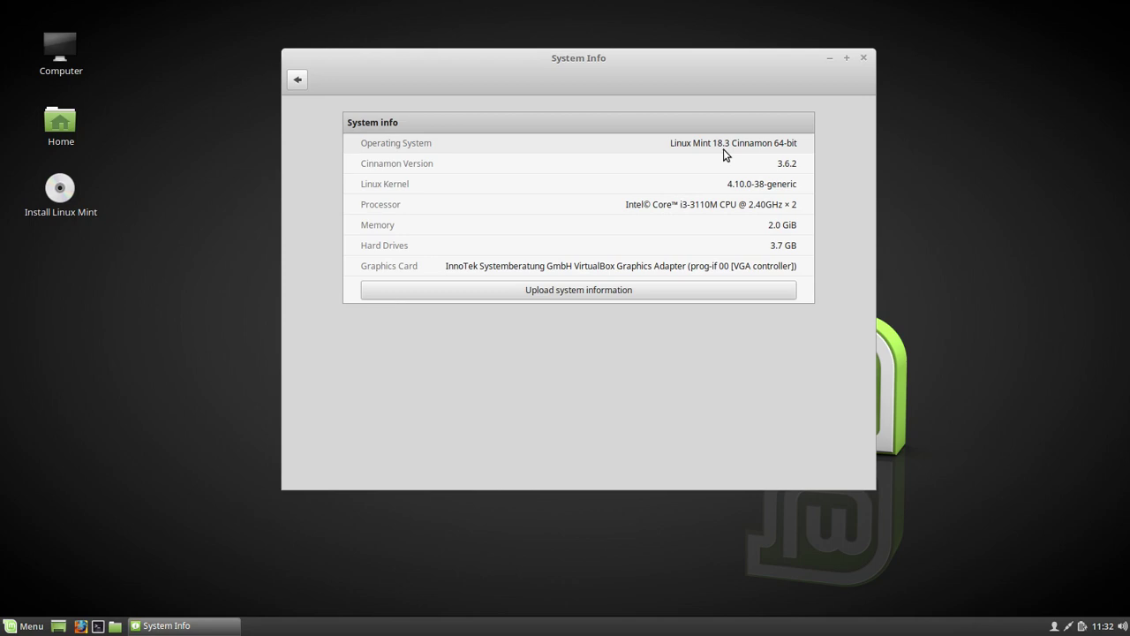
click(298, 80)
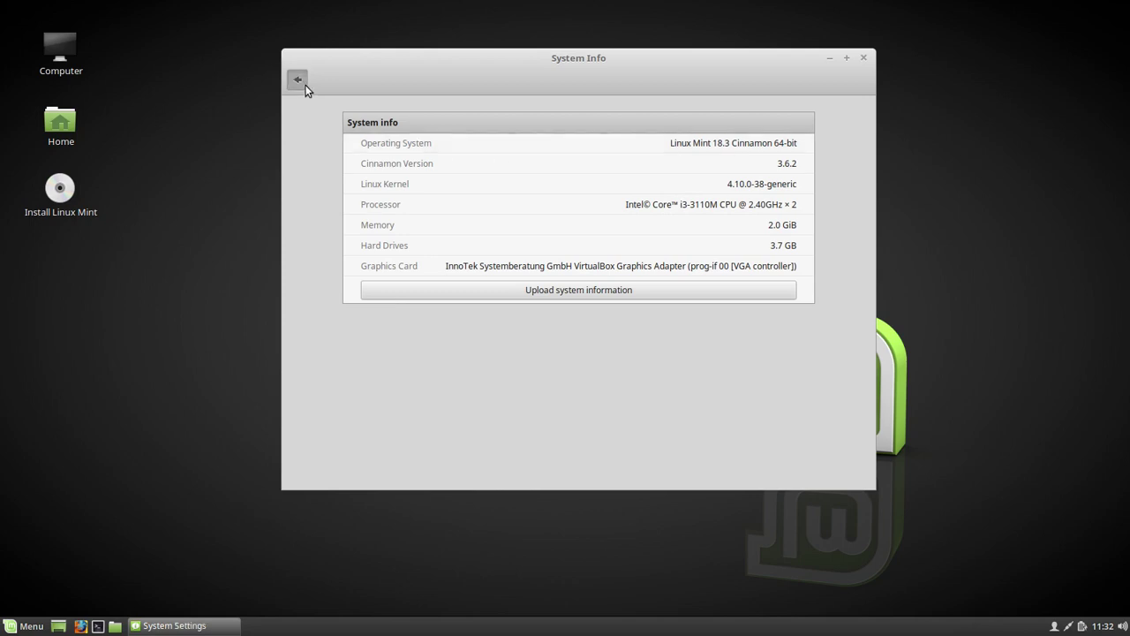
Step: Browse the available window border, icon, control and desktop options in the Themes settings without changing any
scroll(671, 300, up, 5)
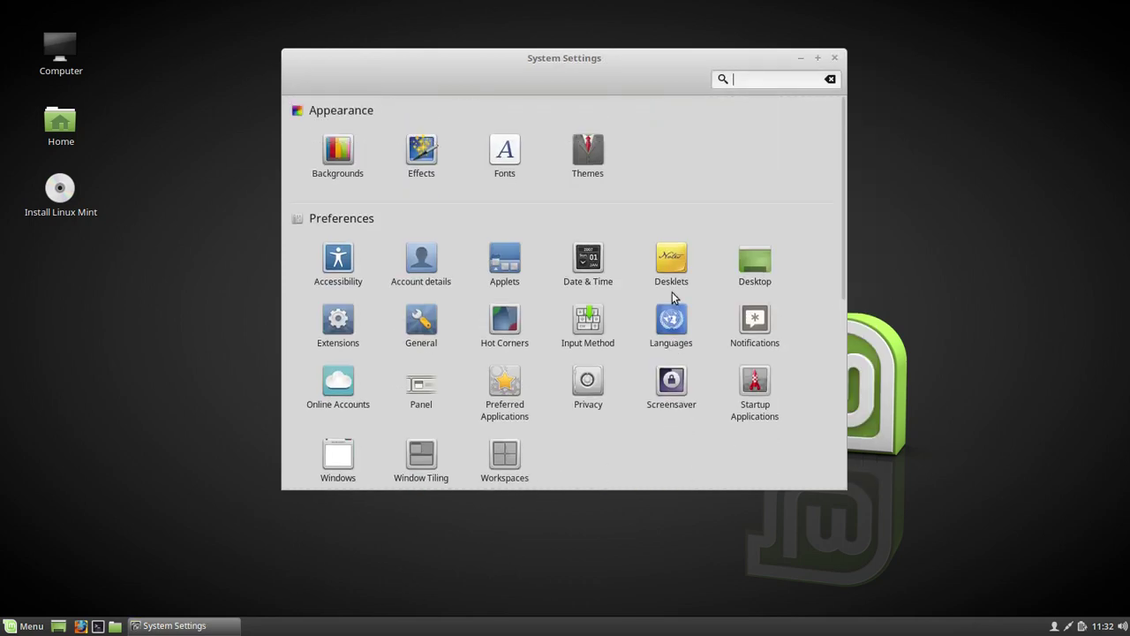
click(582, 170)
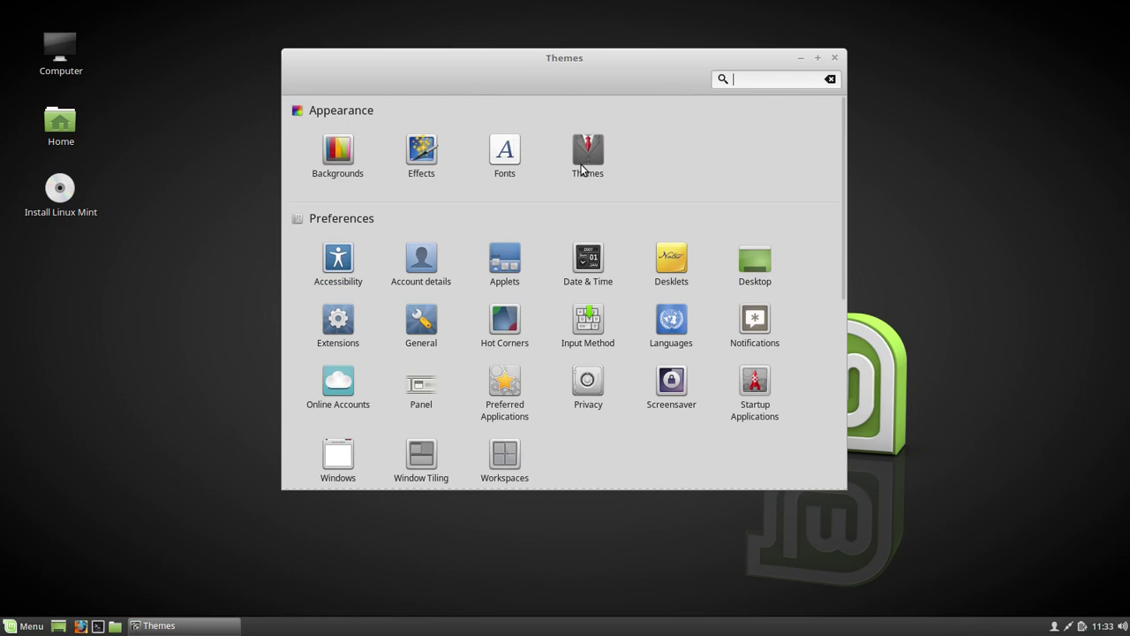
click(732, 176)
click(723, 219)
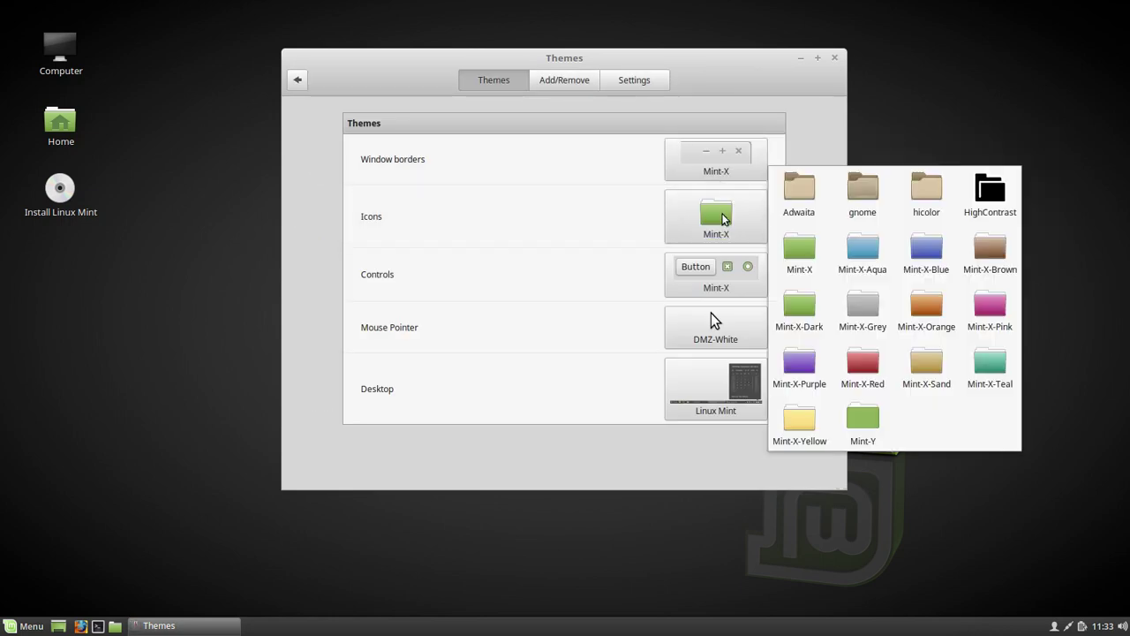
click(716, 272)
click(716, 274)
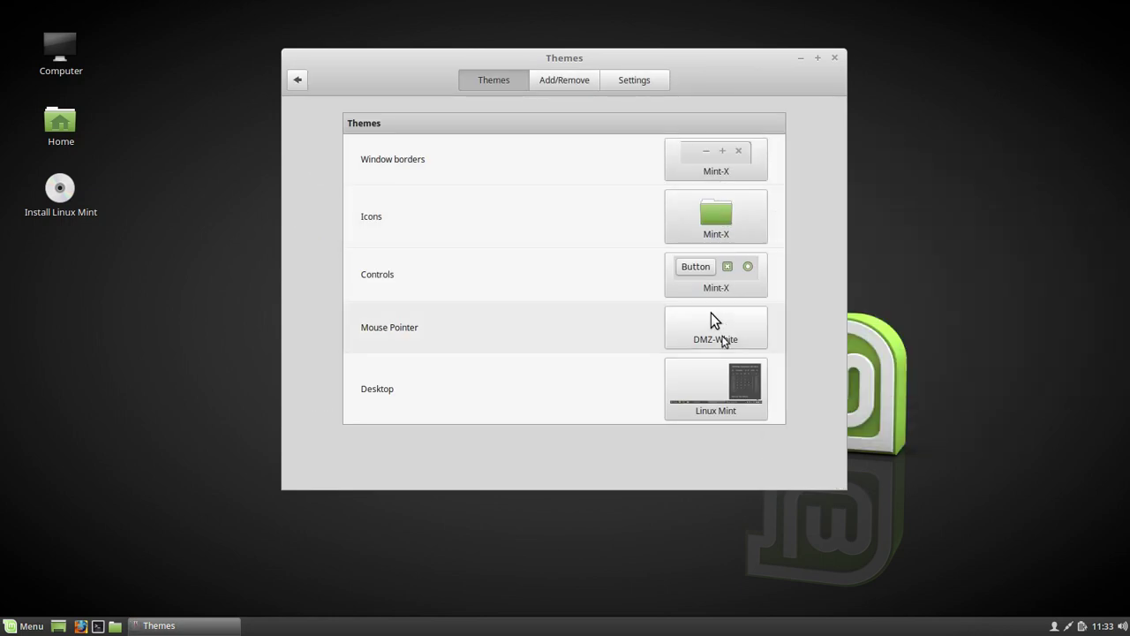
click(712, 386)
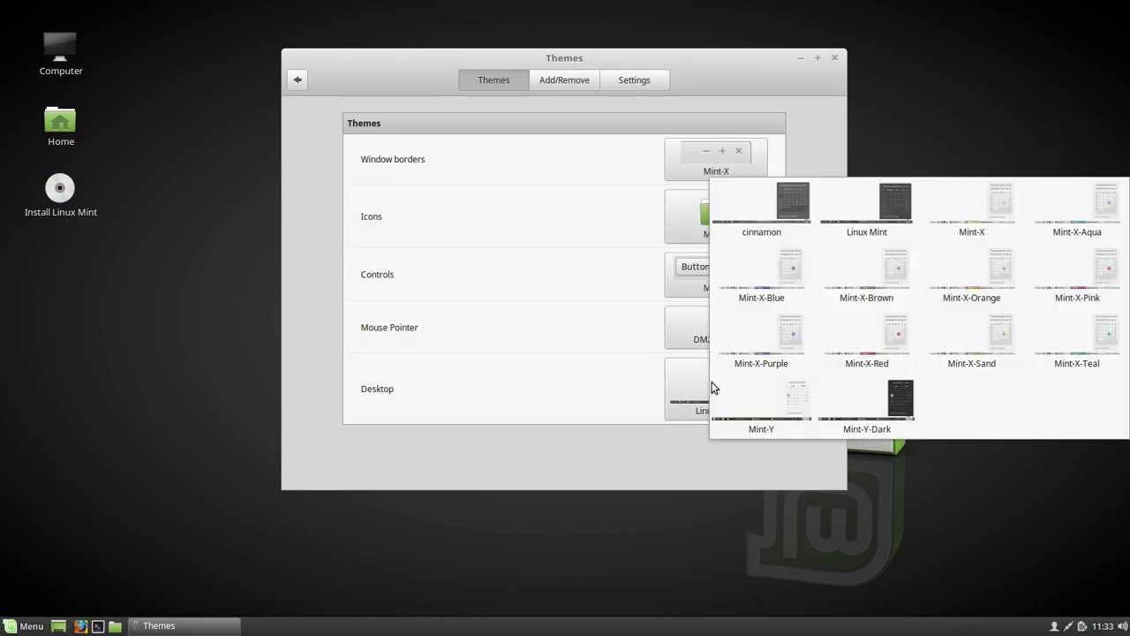
click(579, 92)
Step: View the Settings and Add/Remove pages for themes, decline the cache update, and return to the settings overview
click(632, 81)
click(571, 79)
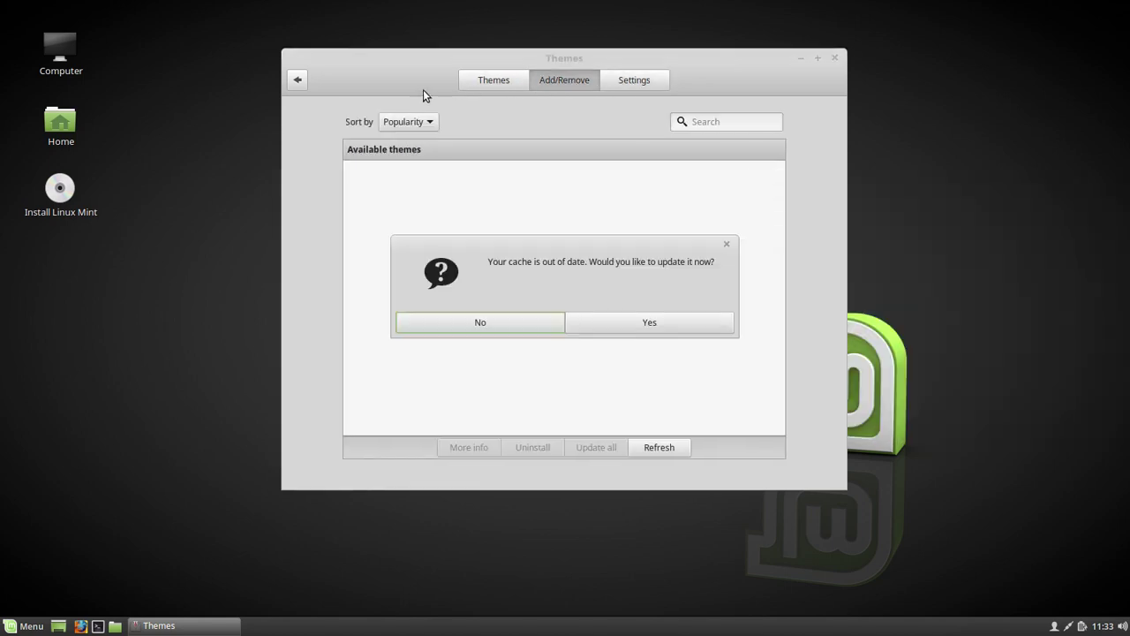
click(552, 329)
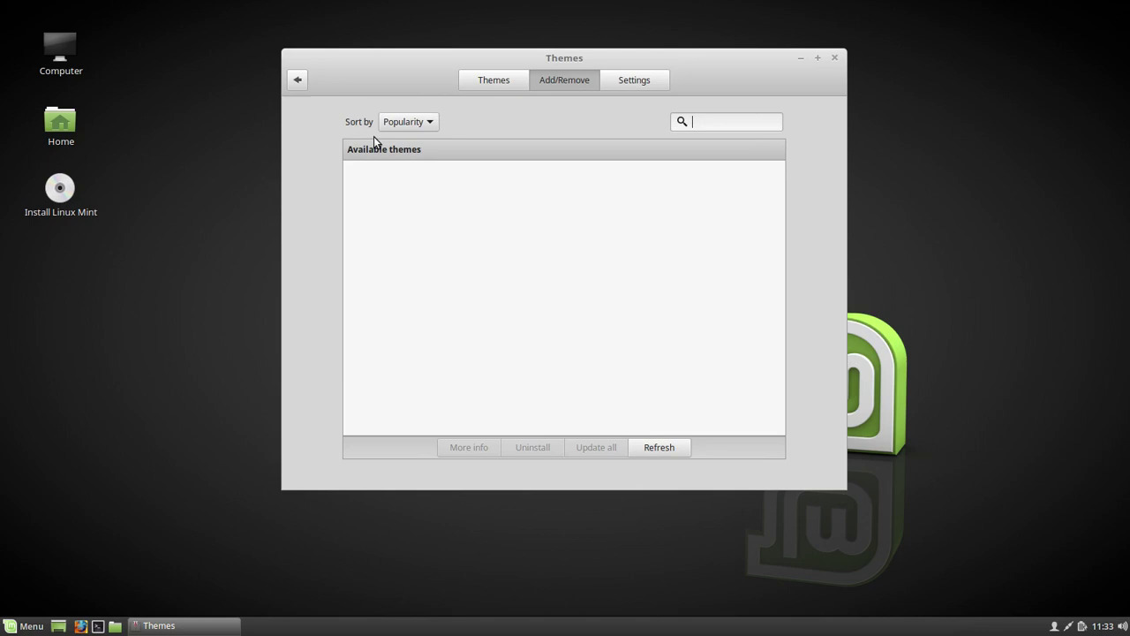
click(297, 79)
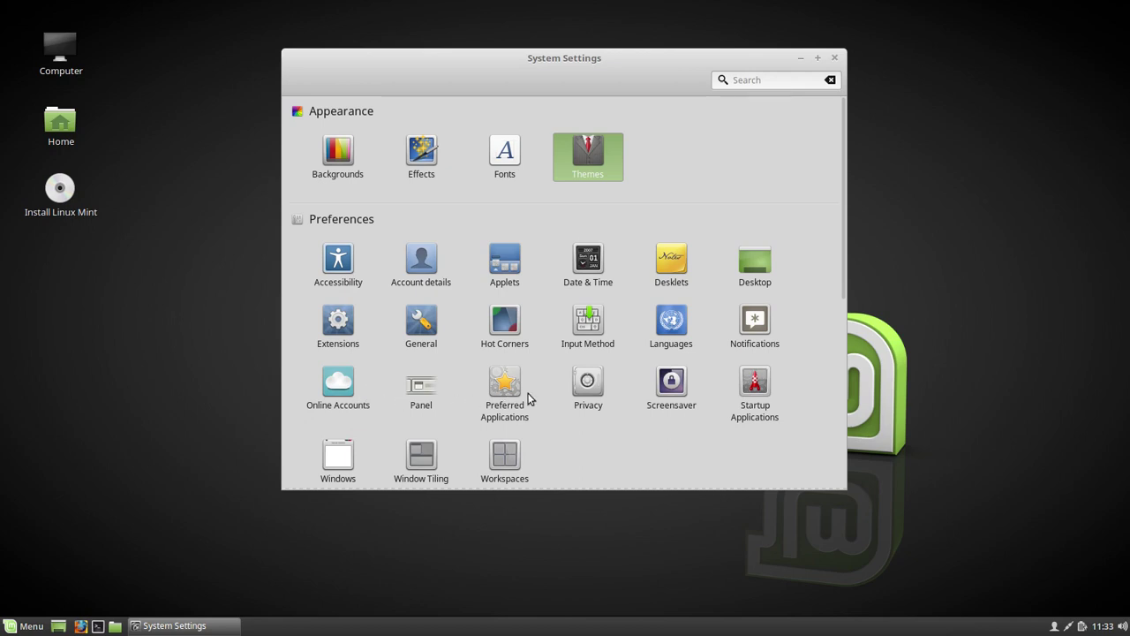
Step: Set the desktop background to Hills from the Sylvia collection and move the Backgrounds window aside to reveal it
click(343, 163)
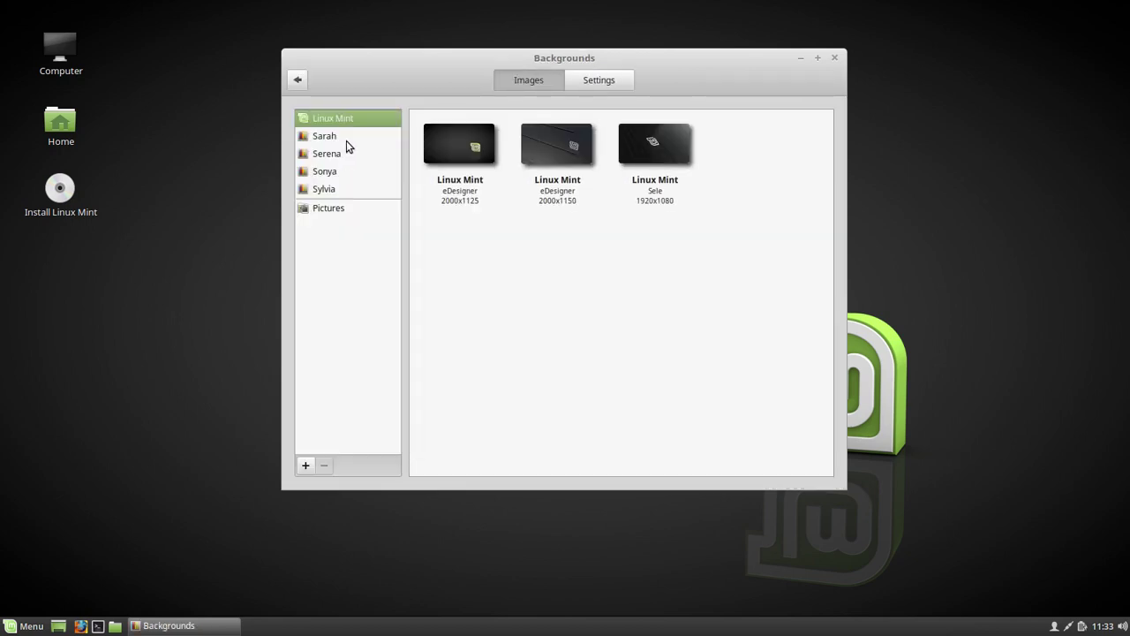
click(345, 136)
click(340, 190)
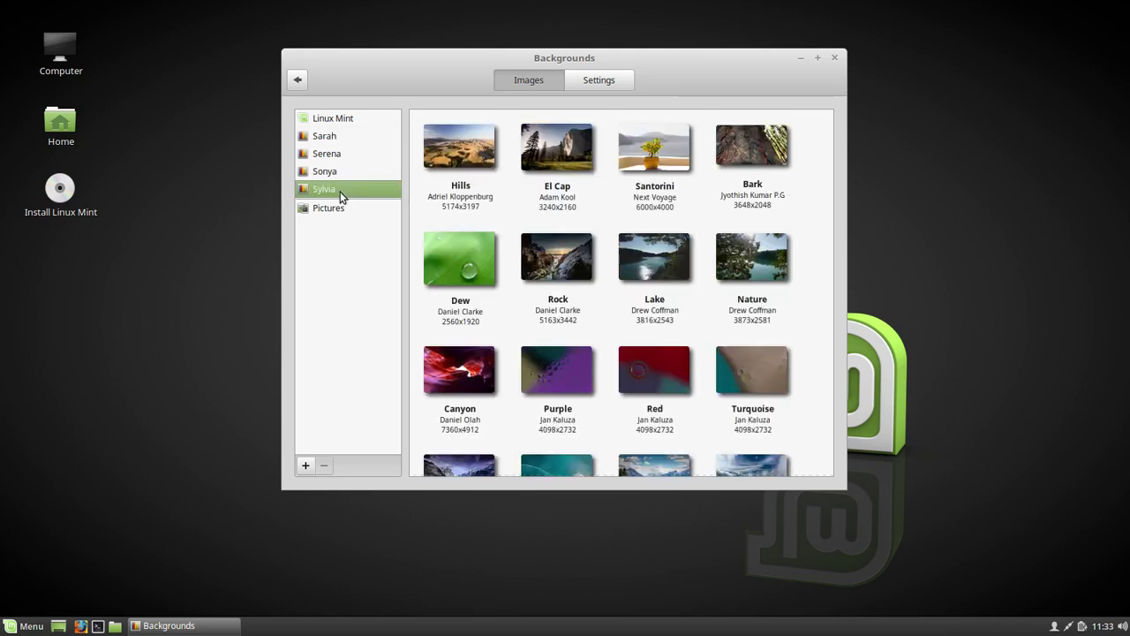
click(466, 161)
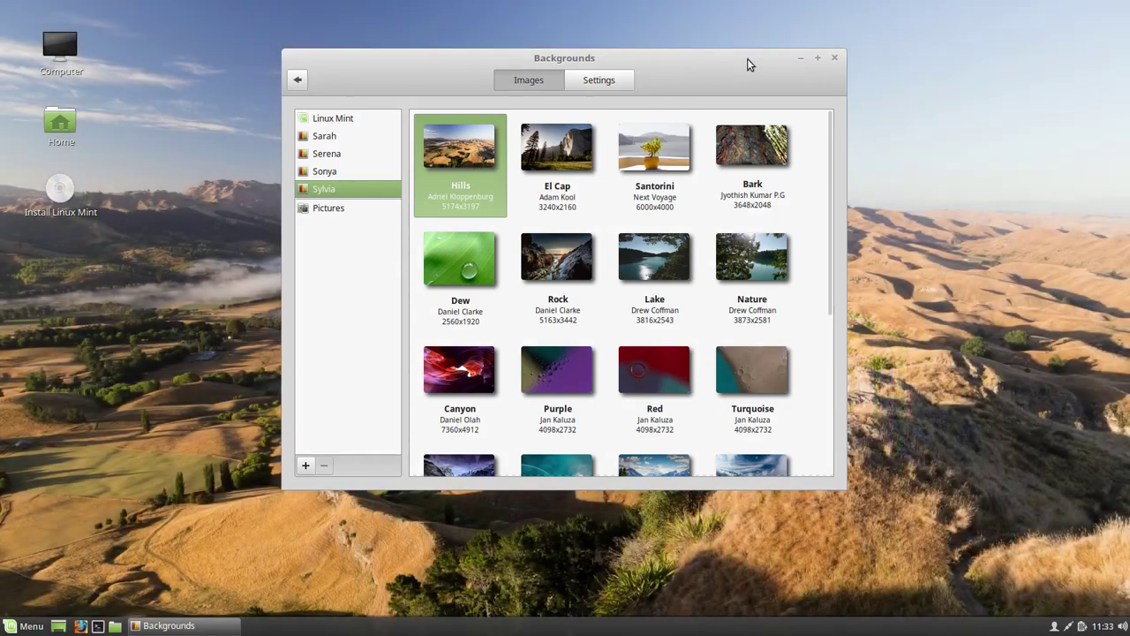
drag(722, 95, 368, 81)
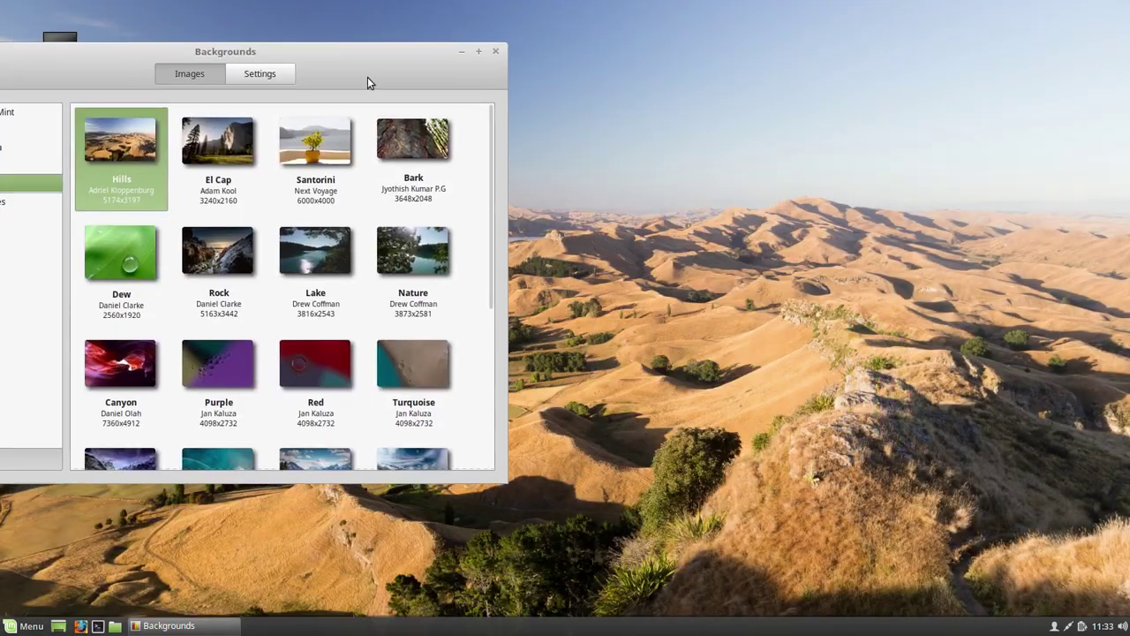
Step: Try the El Cap, Santorini, Bark, Dew and Rock images in turn as the desktop background
click(237, 146)
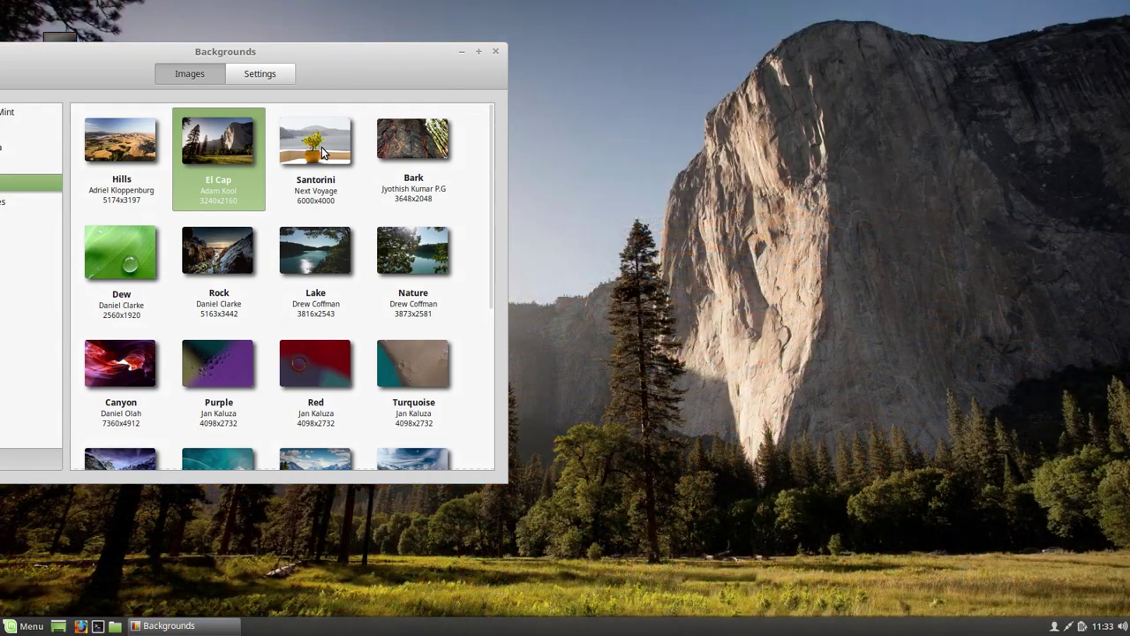
click(322, 152)
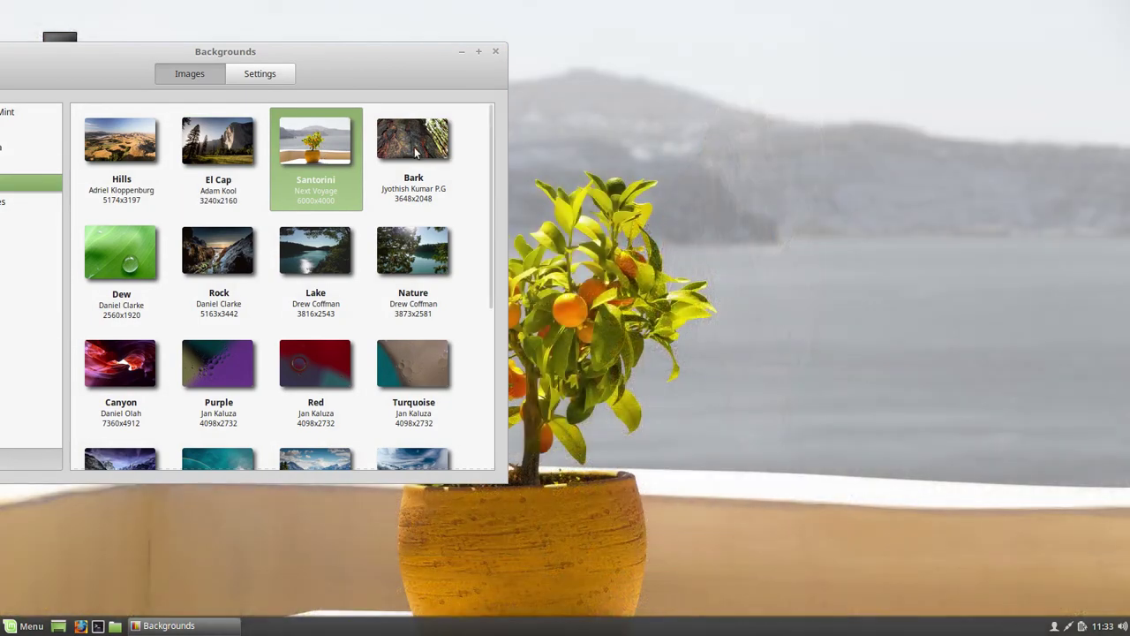
click(417, 154)
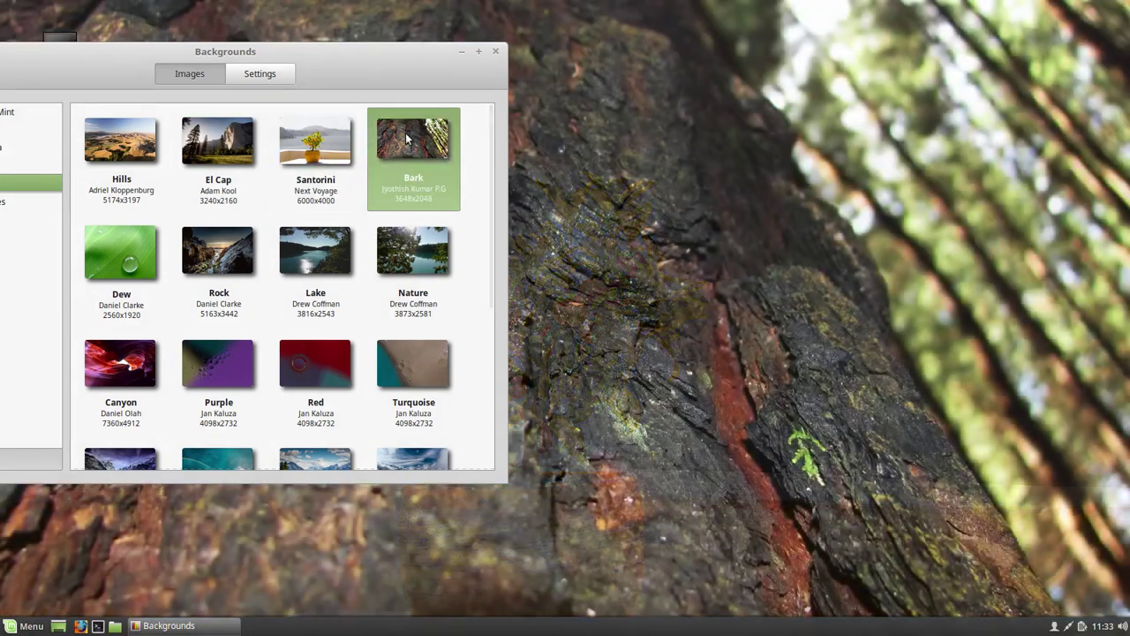
click(133, 260)
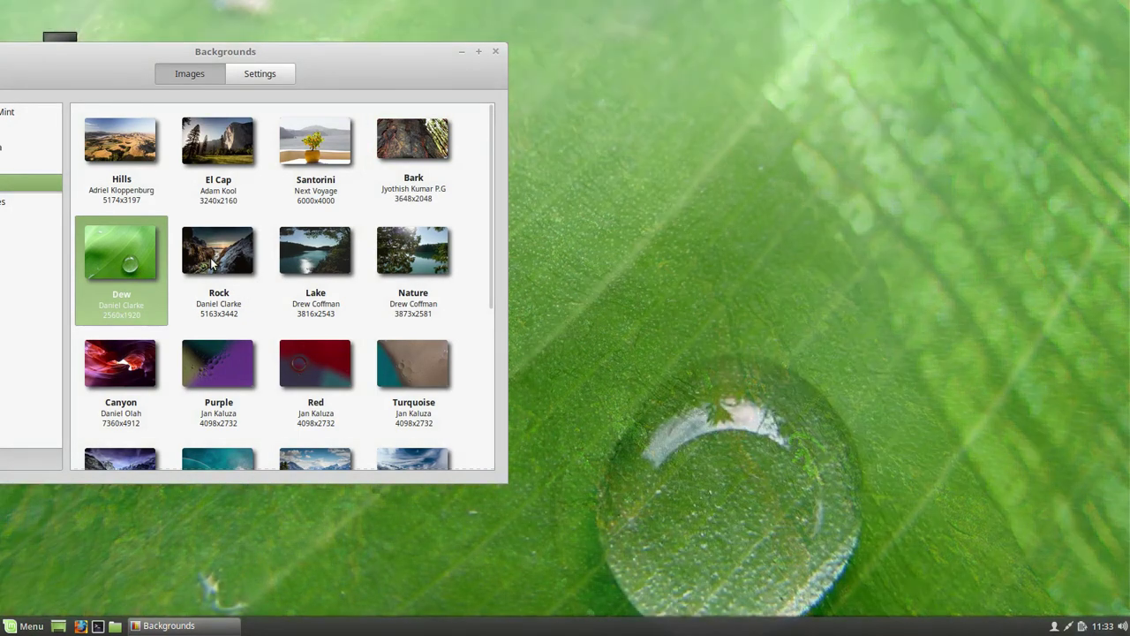
click(219, 259)
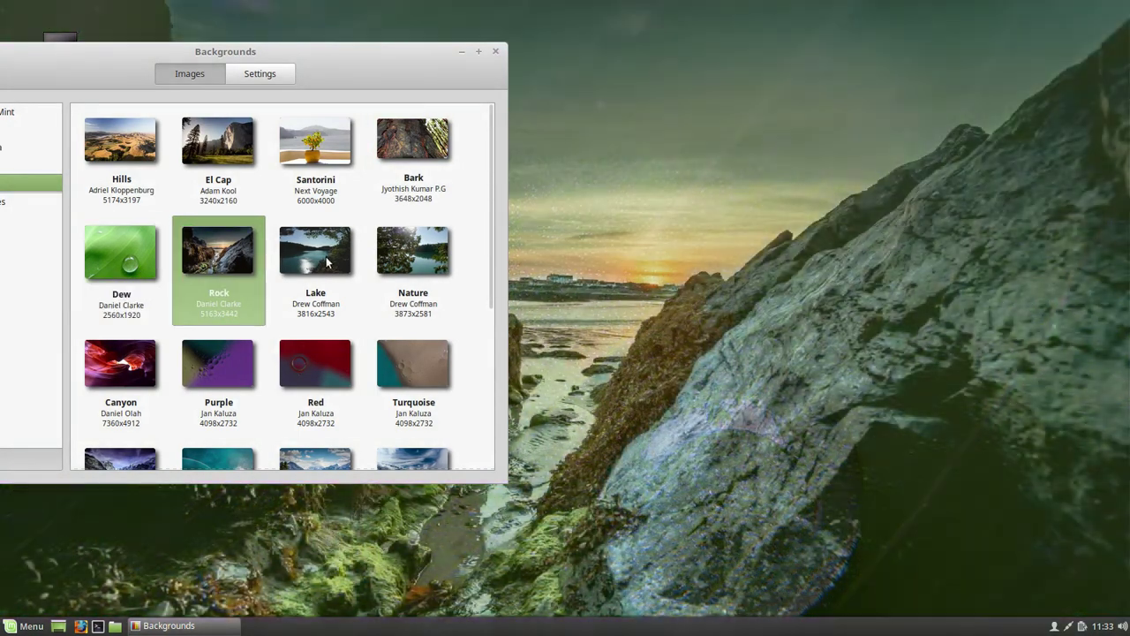
Step: Try the Lake, Nature, Canyon and Purple images in turn as the desktop background
click(340, 260)
click(416, 265)
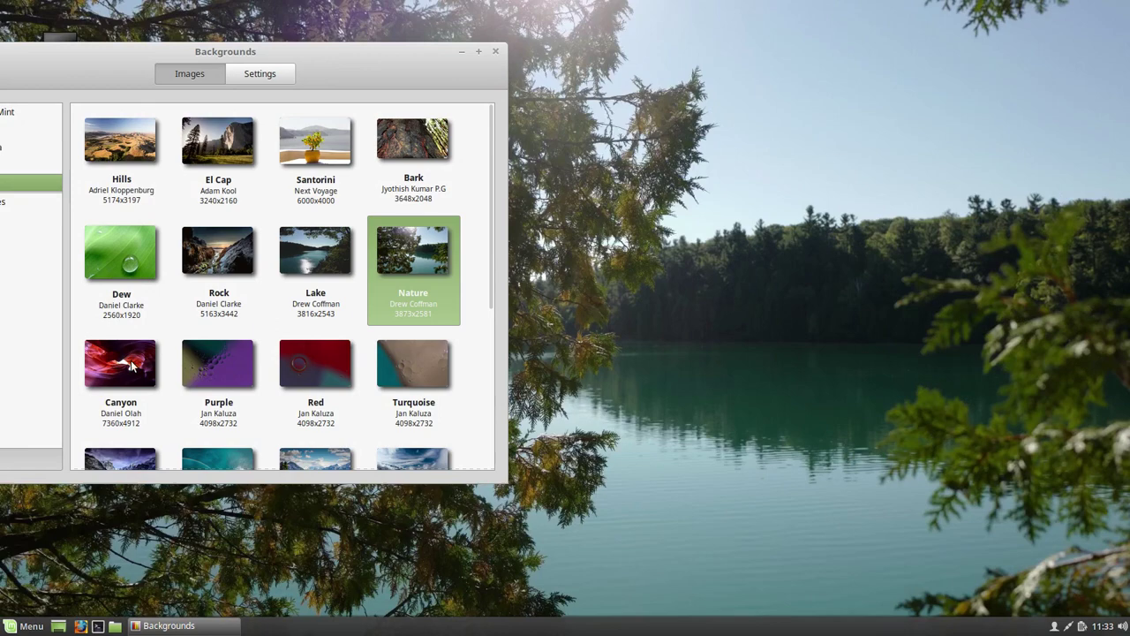
click(159, 364)
click(240, 362)
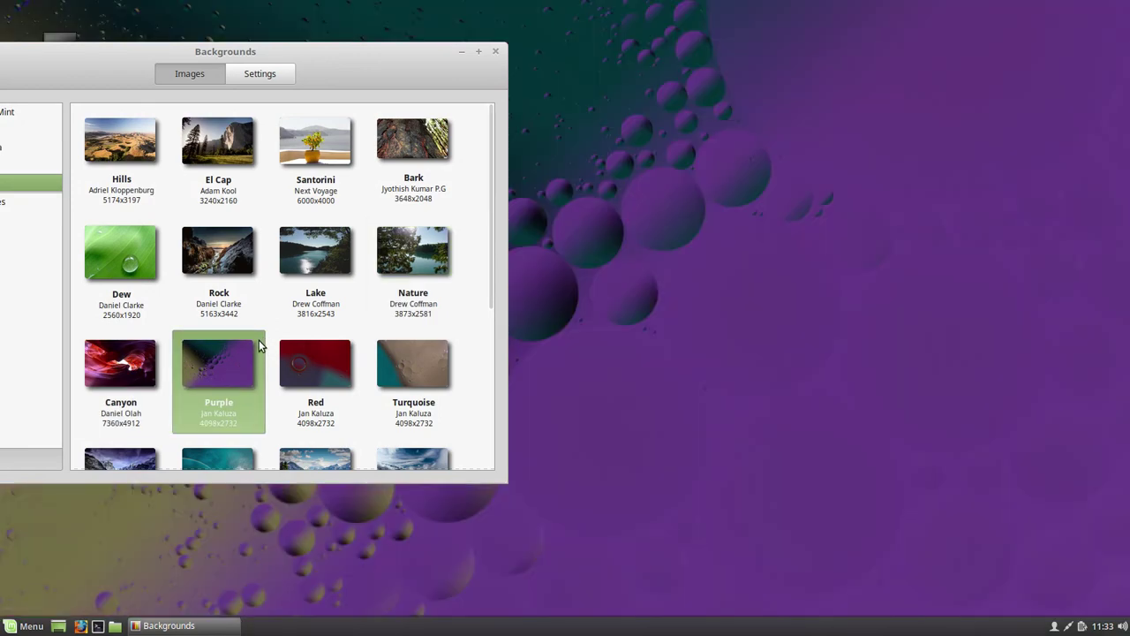
Step: Reposition the Backgrounds window to uncover more of the desktop and try the Red and Turquoise images as background
drag(434, 55, 412, 119)
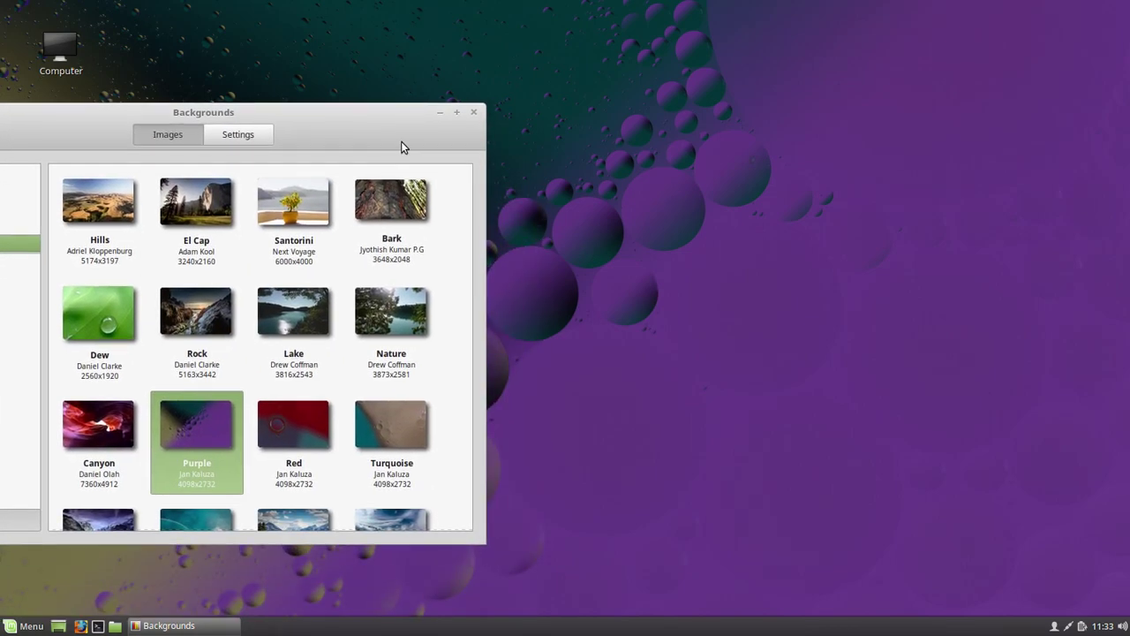
click(301, 418)
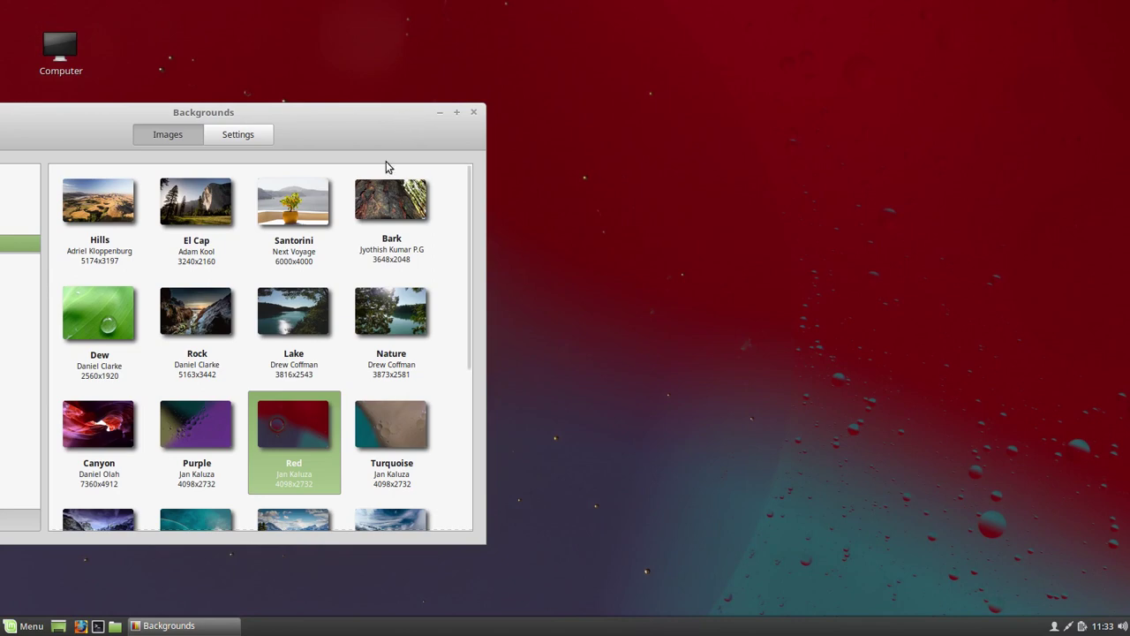
click(384, 419)
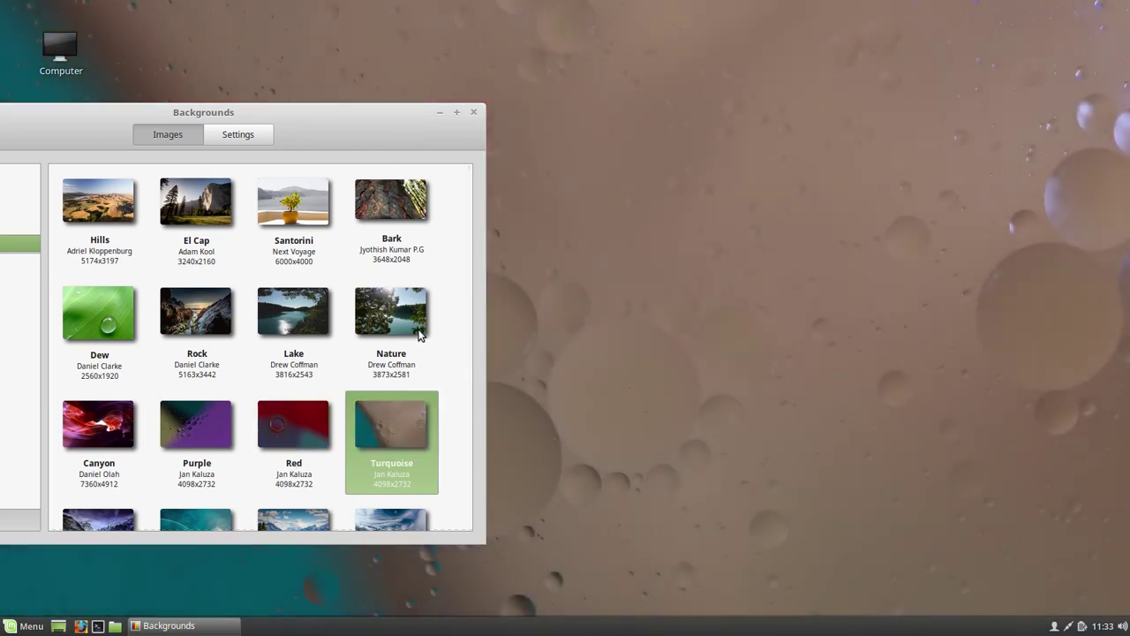
drag(392, 116, 419, 103)
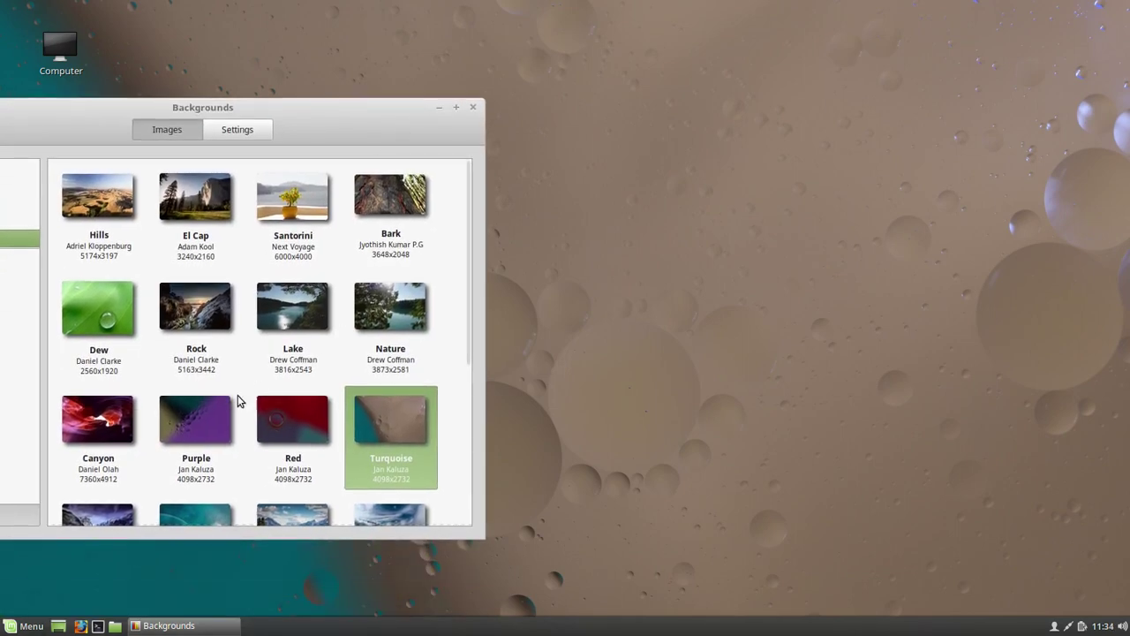
Step: Try the Yosemite image as desktop background and replace it with Rainbow
scroll(227, 405, down, 3)
click(127, 400)
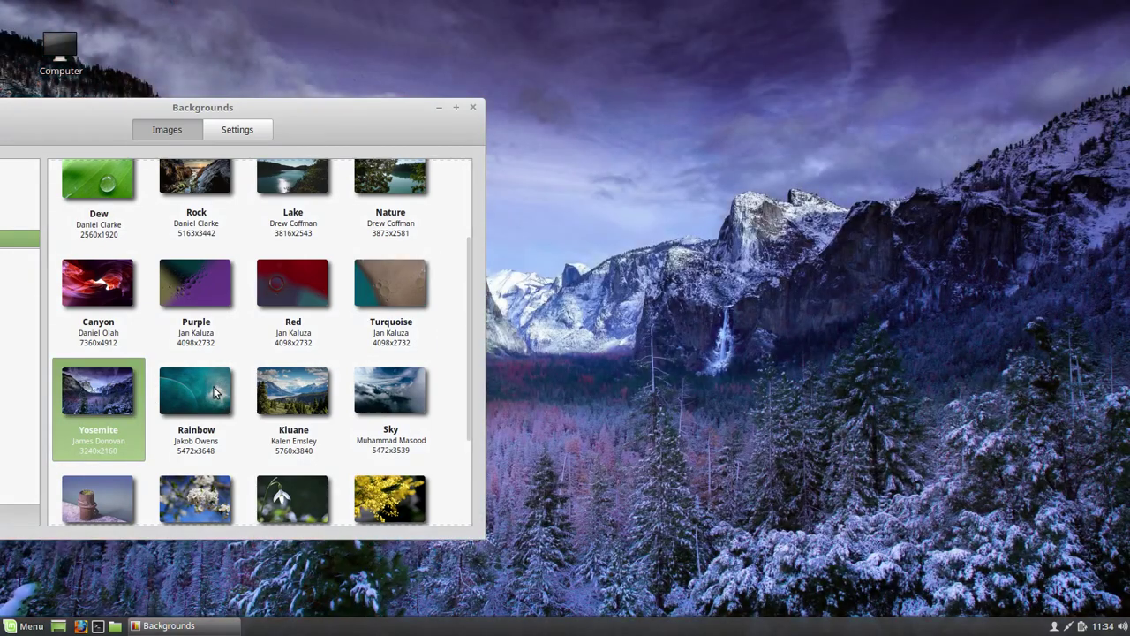
click(215, 393)
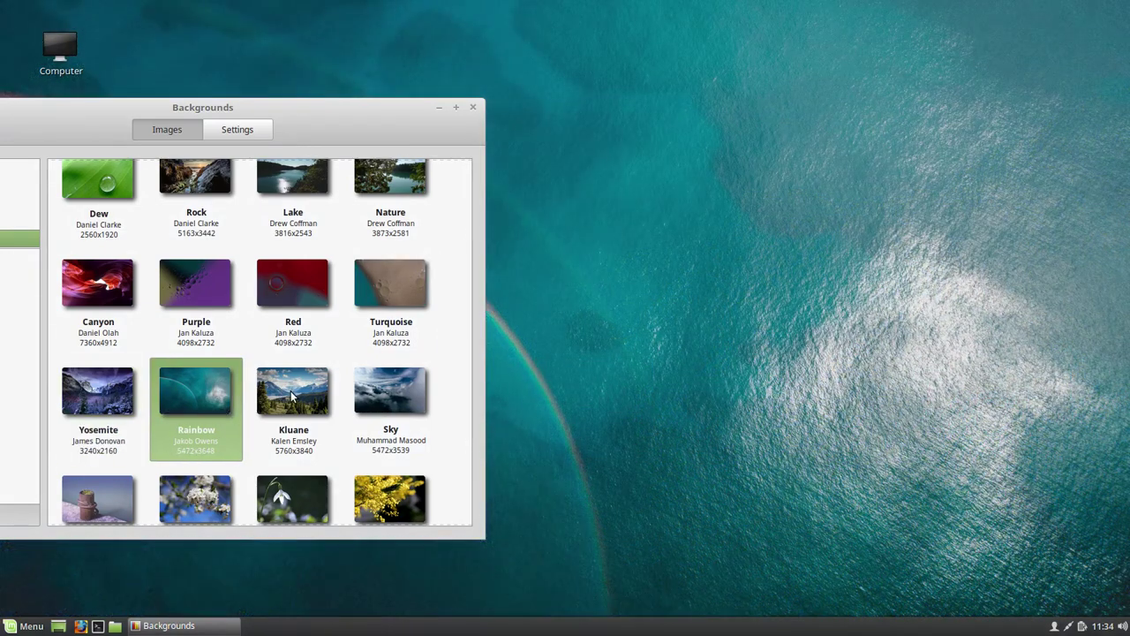
Step: Try the Kluane, Sky, Bollard and Flowers images in turn as the desktop background
click(292, 397)
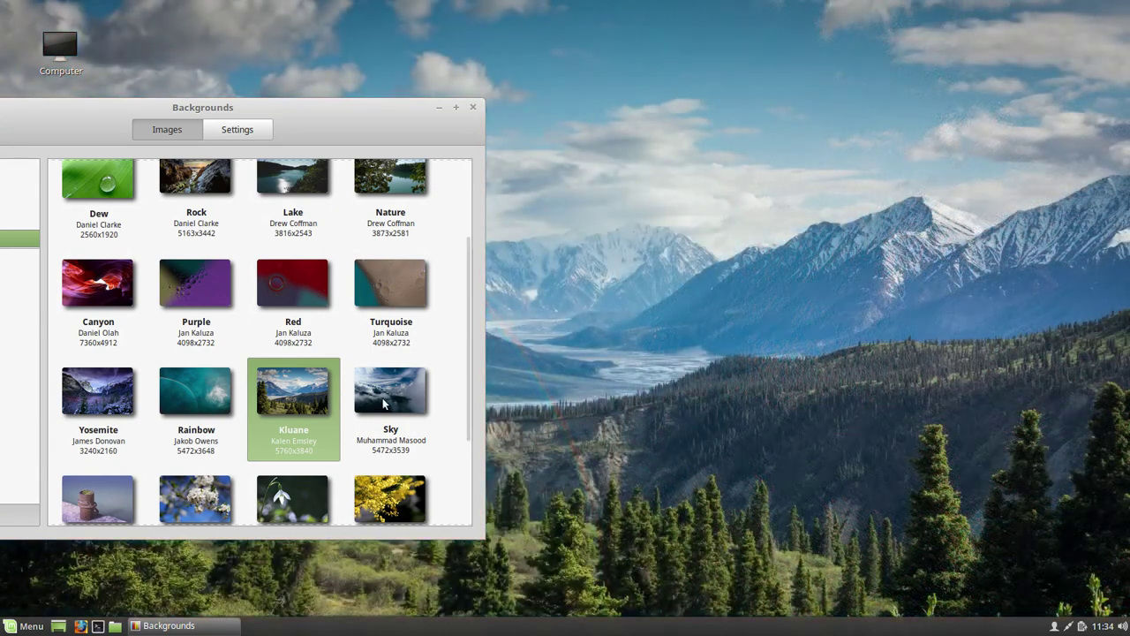
click(383, 397)
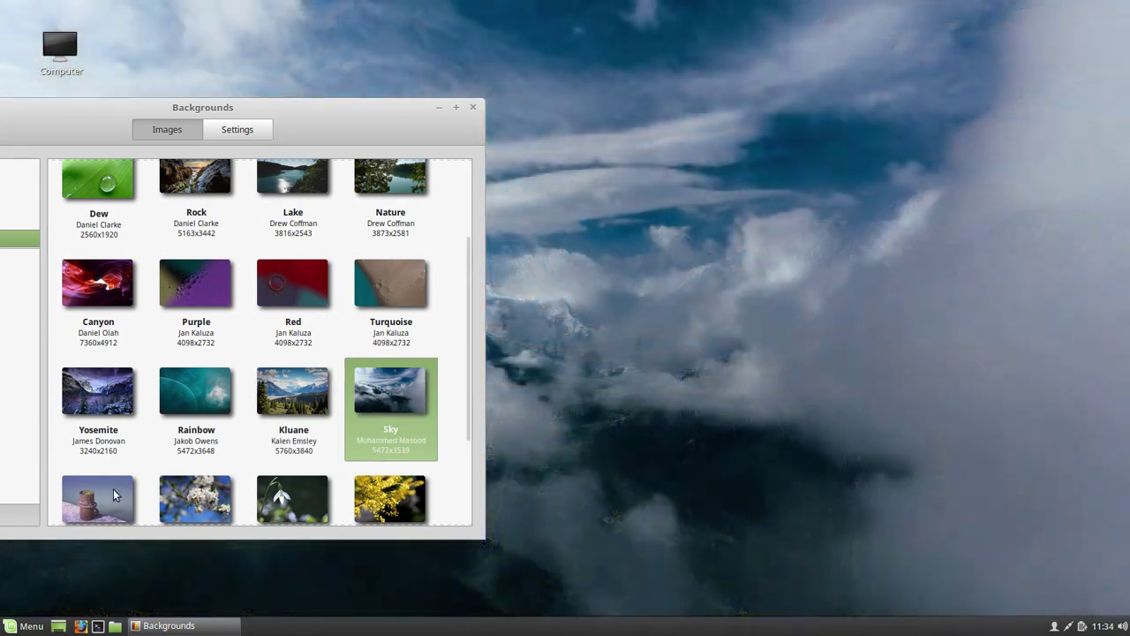
click(113, 496)
click(207, 481)
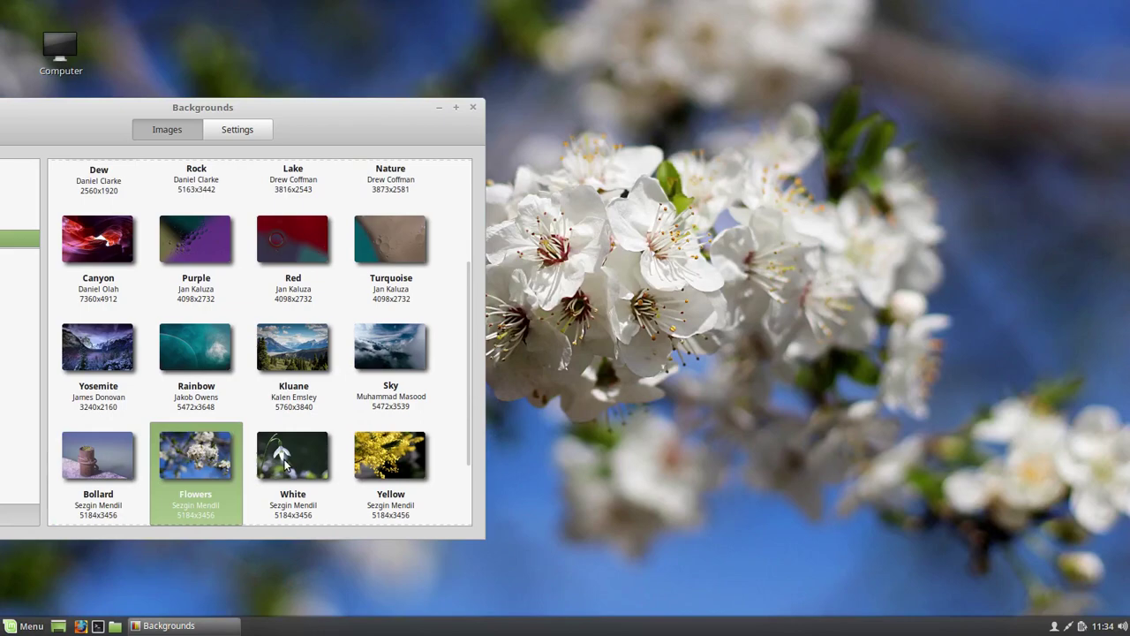
Step: Try the White, Yellow and Beach images, then set Glass Ball as the desktop background and move the Backgrounds window back fully into view
click(332, 465)
click(378, 461)
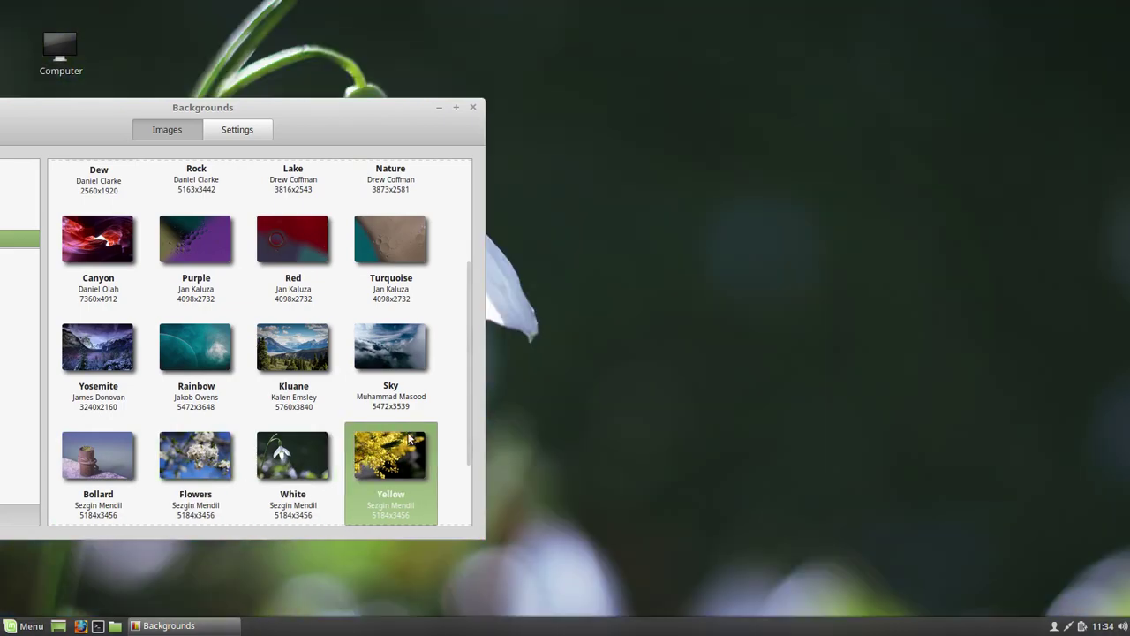
scroll(380, 422, down, 2)
click(116, 458)
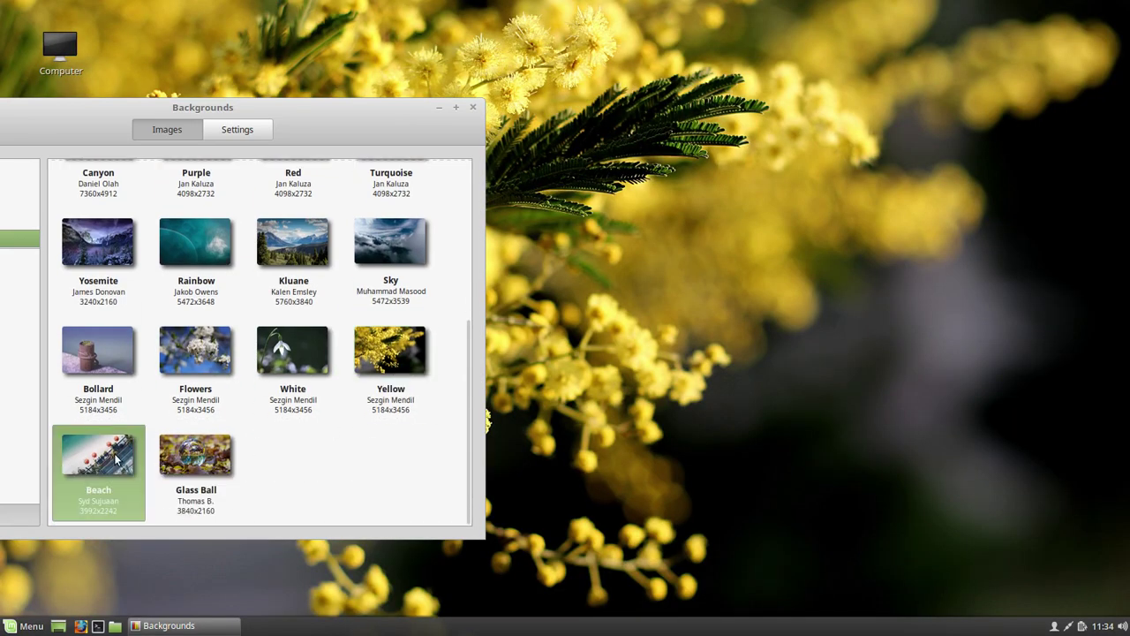
click(195, 455)
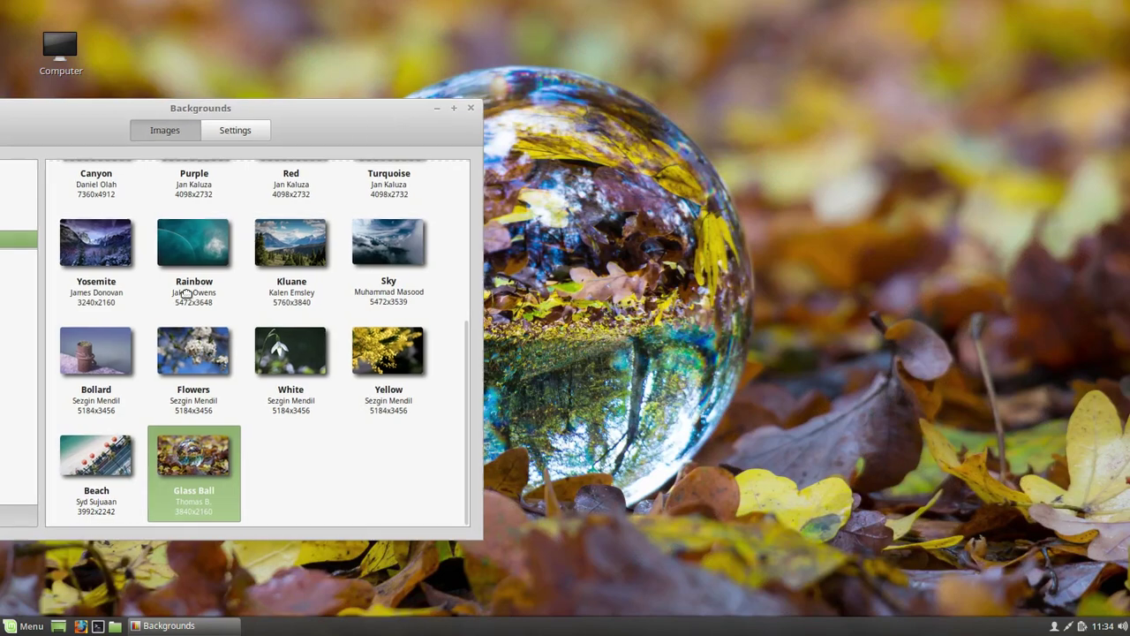
drag(413, 106, 633, 96)
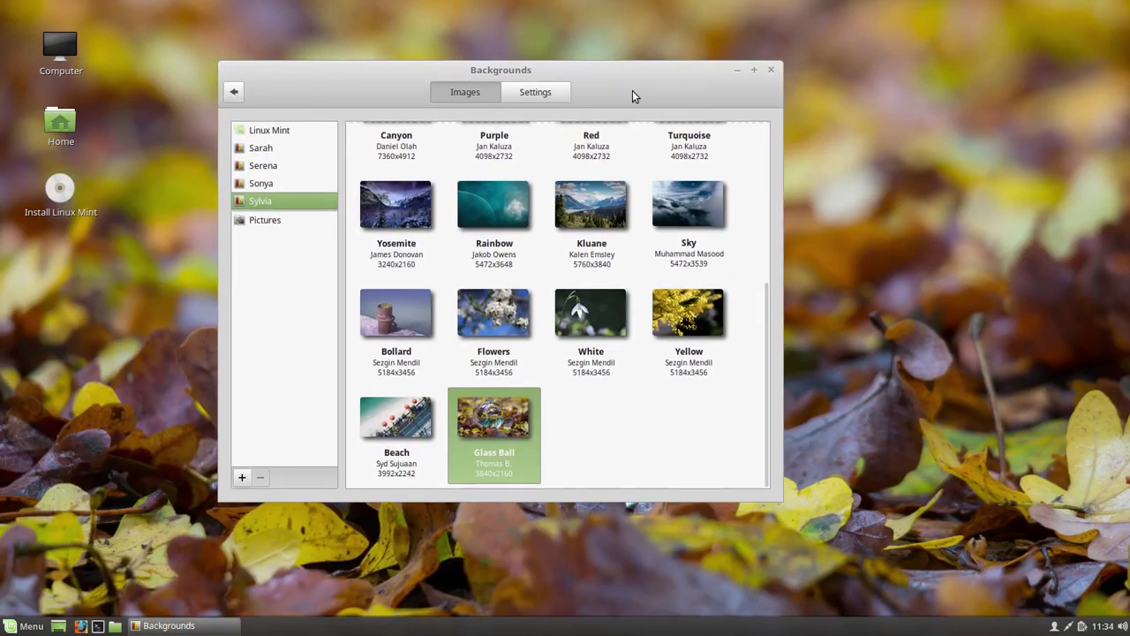
Step: Leave the background settings and look through the Output, Input, Sound Effects and Applications pages of the Sound settings
click(234, 92)
scroll(715, 255, down, 5)
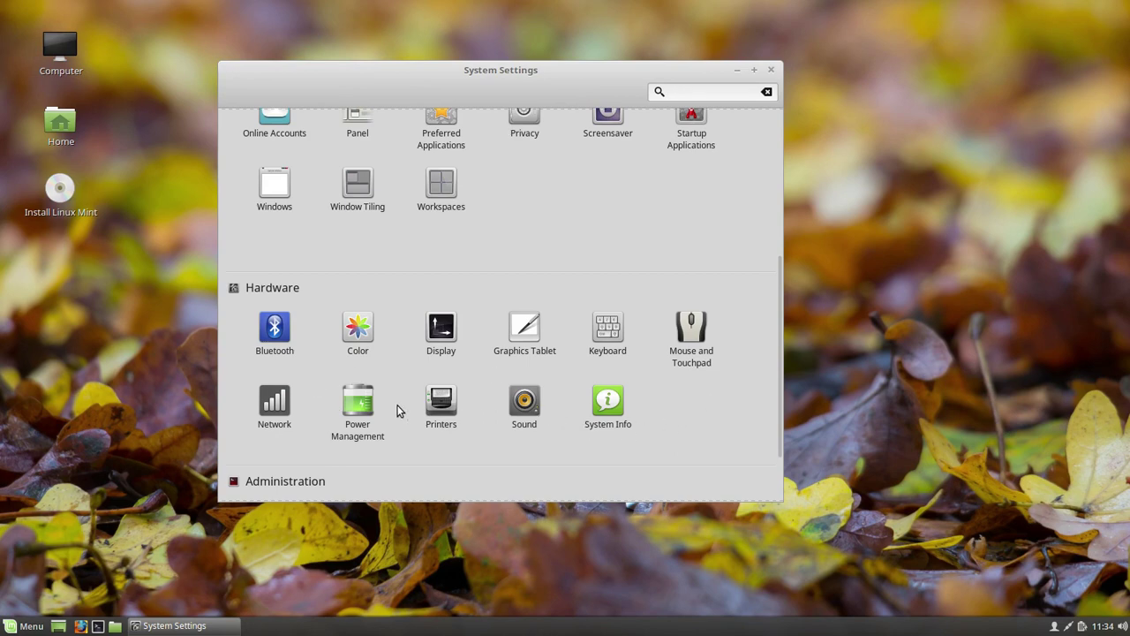
click(530, 408)
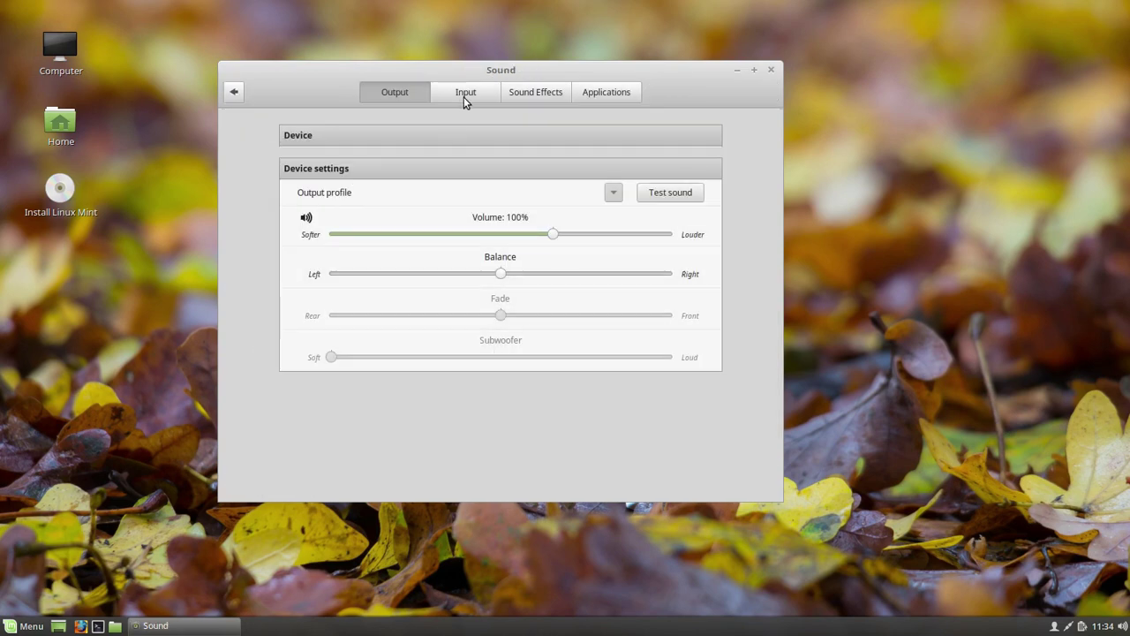
click(465, 97)
click(530, 99)
click(576, 101)
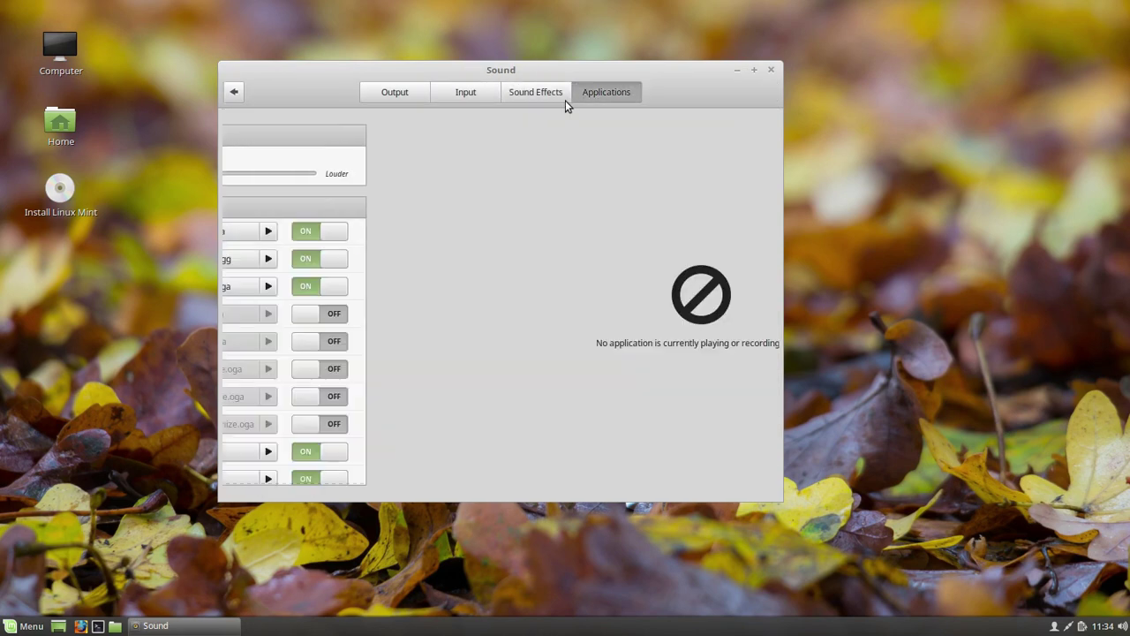
click(235, 99)
Step: View the Power Management options and the Mouse and Touchpad settings, returning to the settings overview after each
click(396, 451)
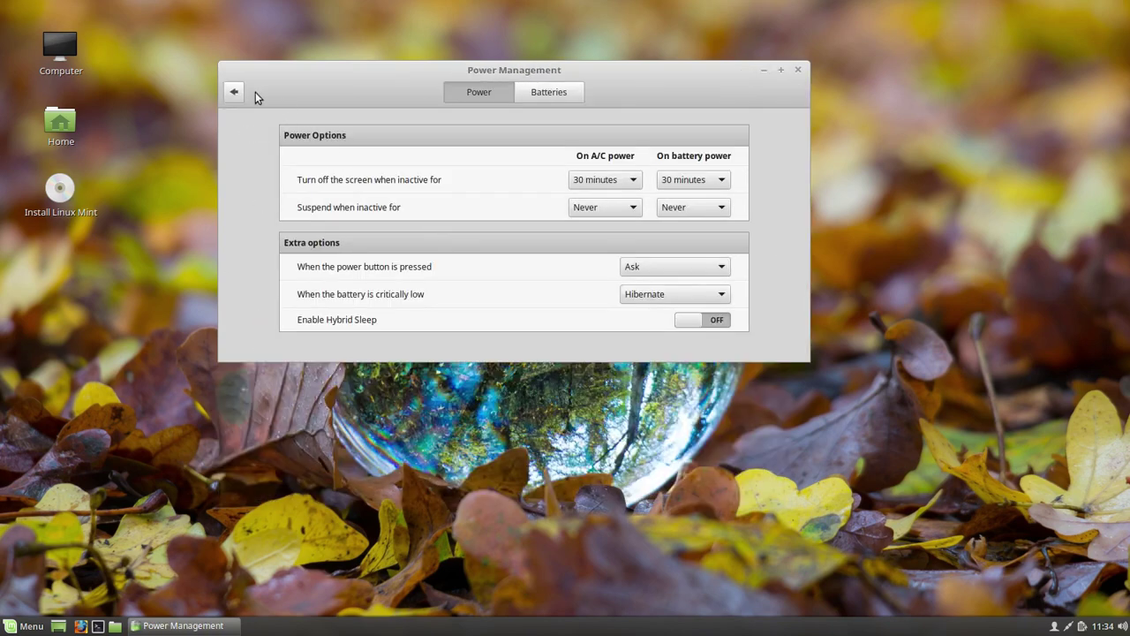
click(235, 93)
click(687, 348)
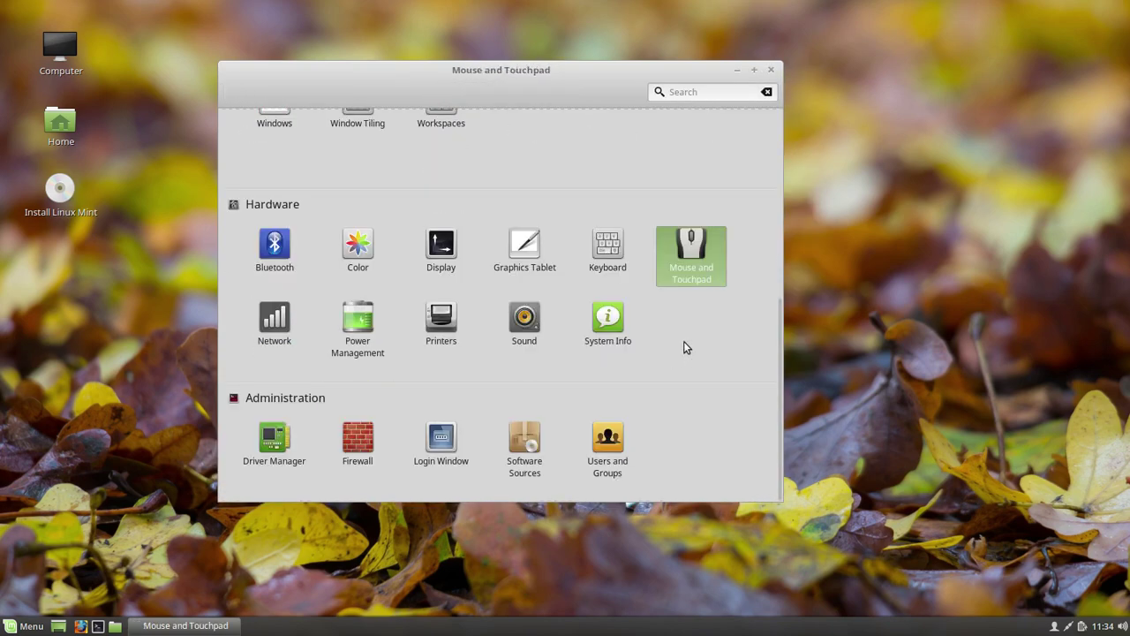
click(234, 93)
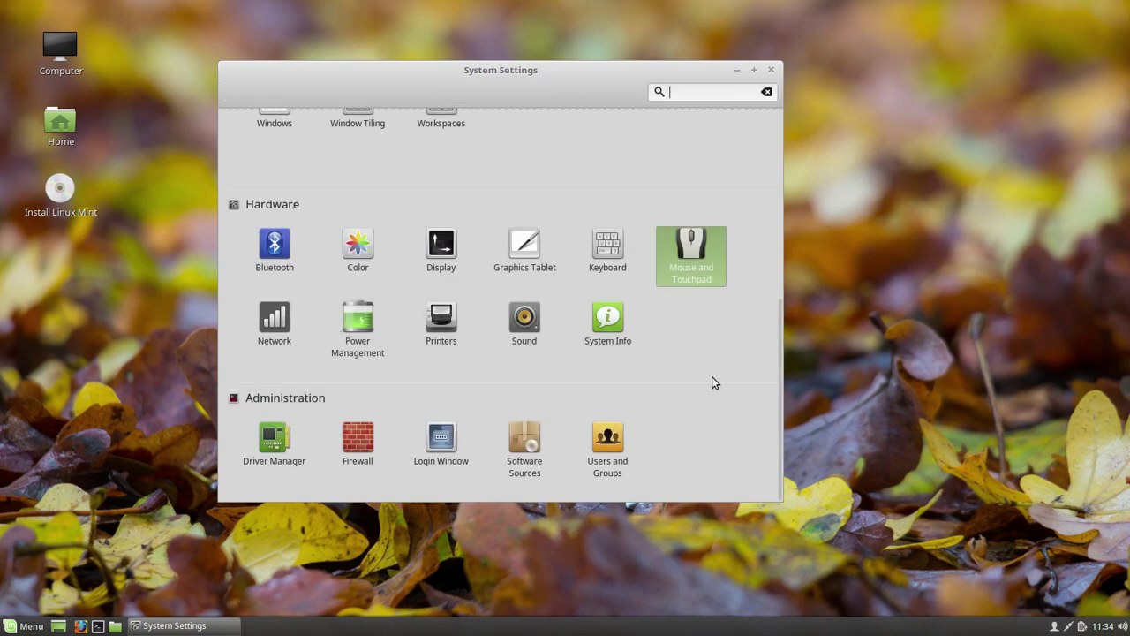
Step: View the Startup Applications list and the Desktop icon settings, returning to the settings overview after each
scroll(713, 383, up, 5)
click(691, 325)
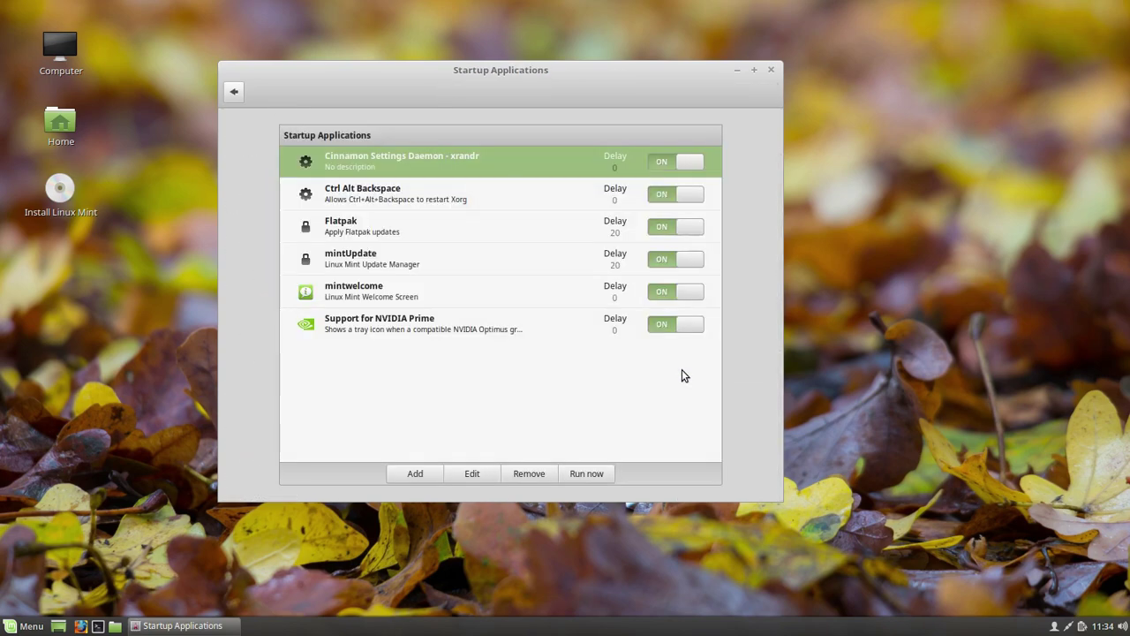
click(235, 94)
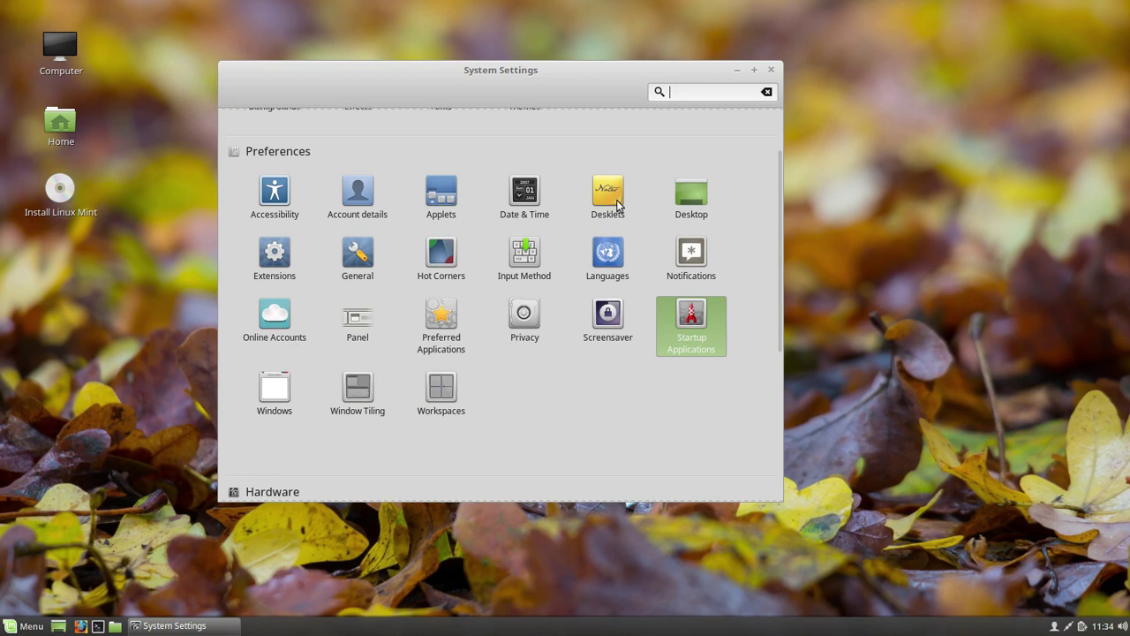
click(693, 206)
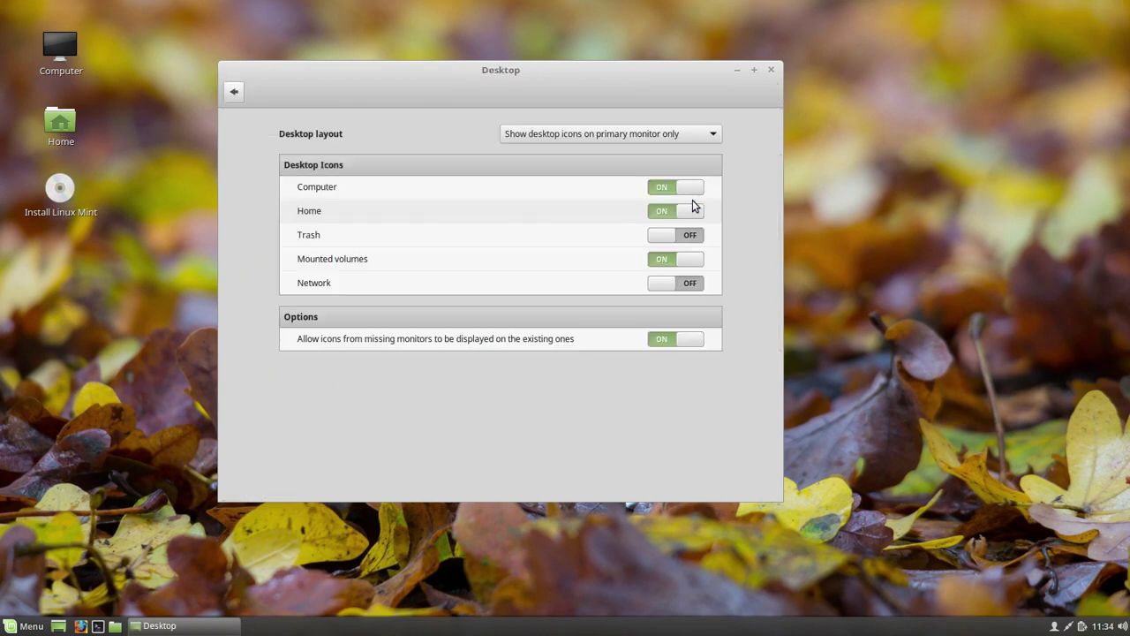
click(237, 95)
Step: Examine the desktop effects that can be enabled and their customization page, then return to the settings overview
scroll(521, 306, up, 2)
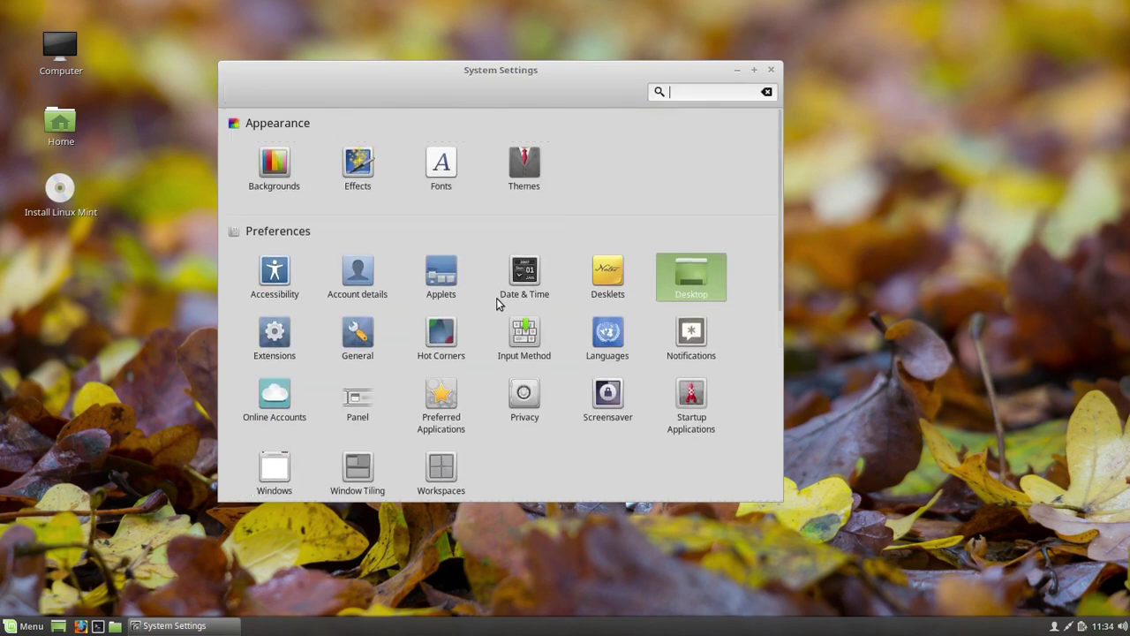
click(362, 180)
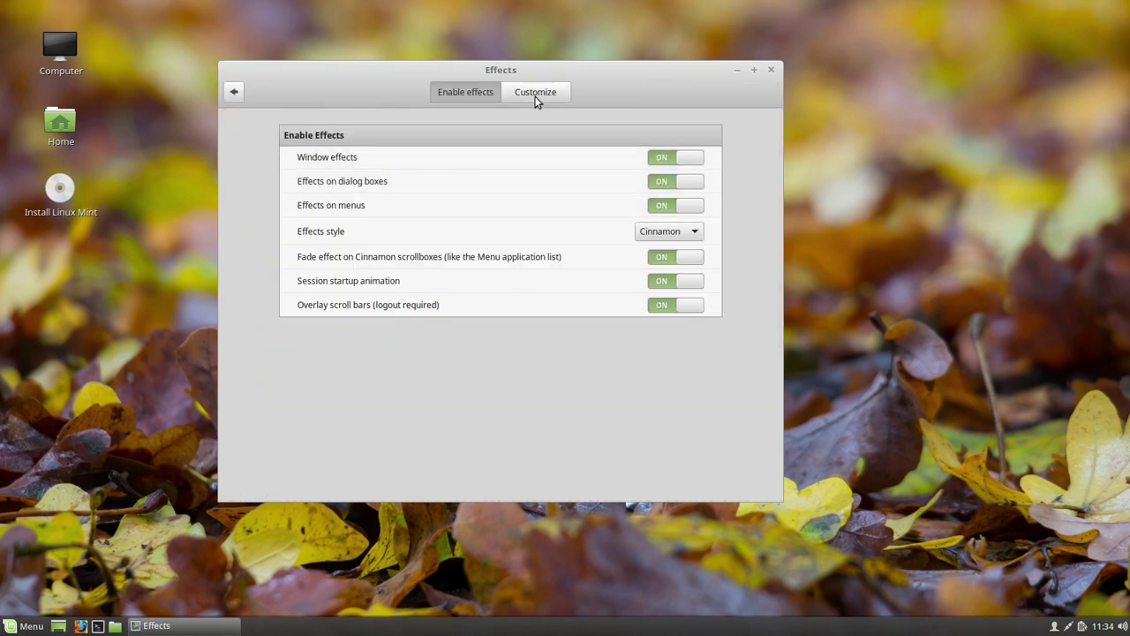
click(535, 93)
click(472, 94)
click(235, 93)
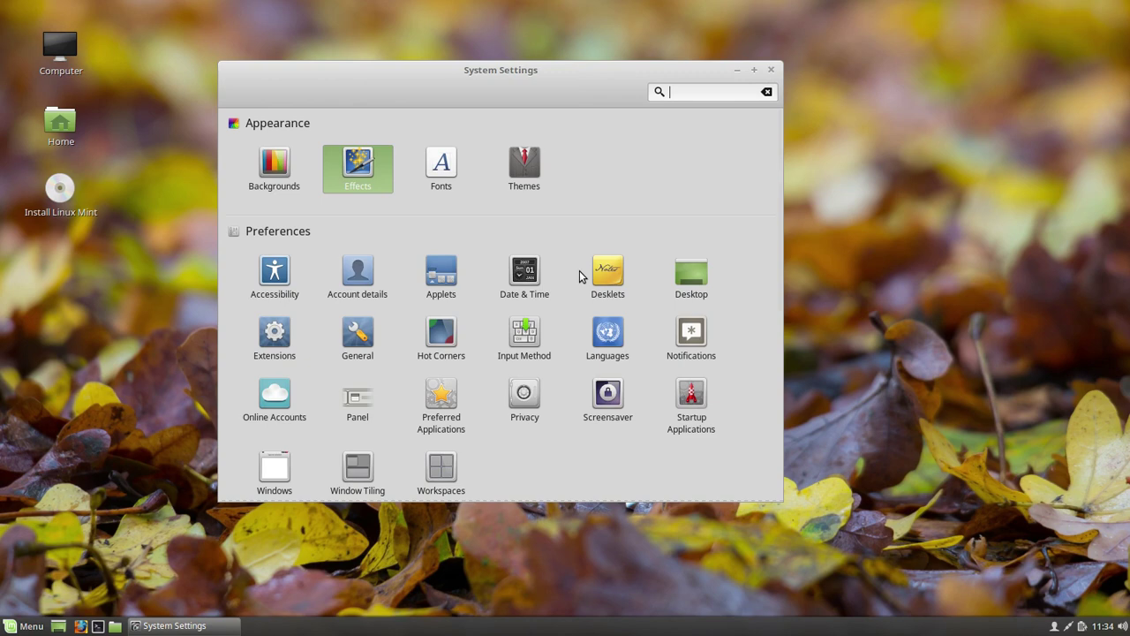
Step: Review the Appearance, Users and Settings pages of the Login Window preferences, then close them
scroll(579, 278, down, 5)
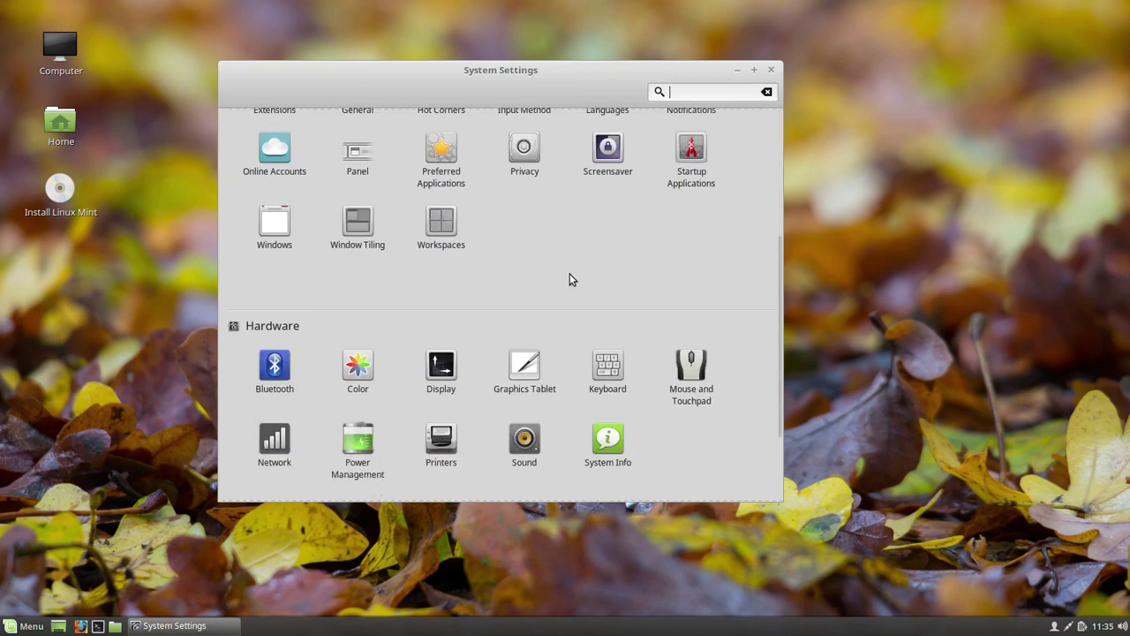
scroll(569, 280, down, 3)
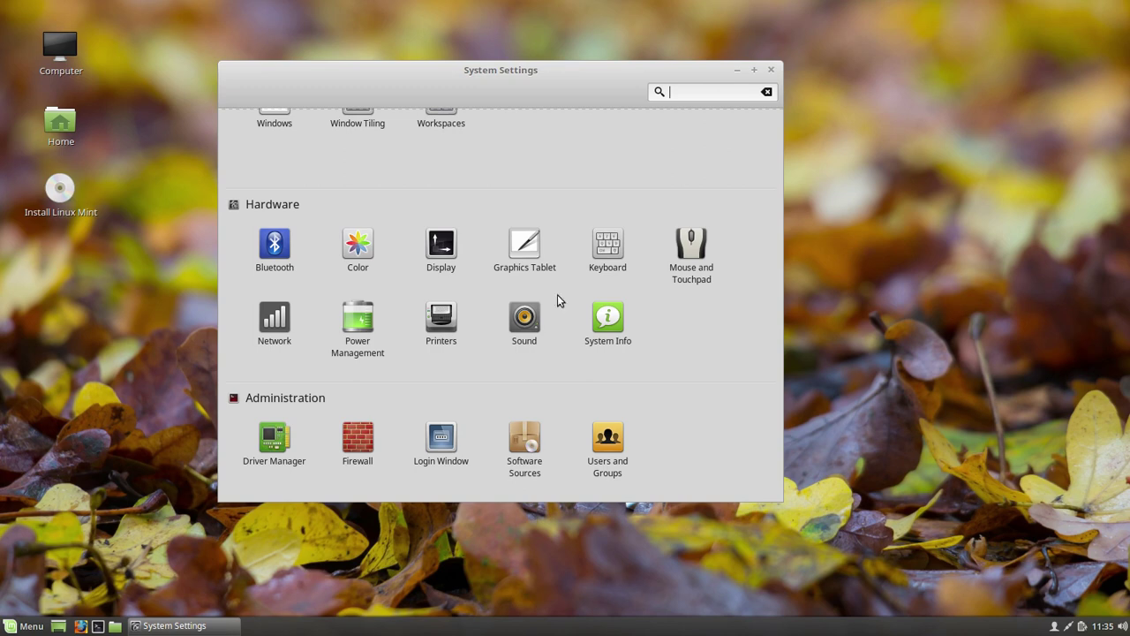
click(433, 438)
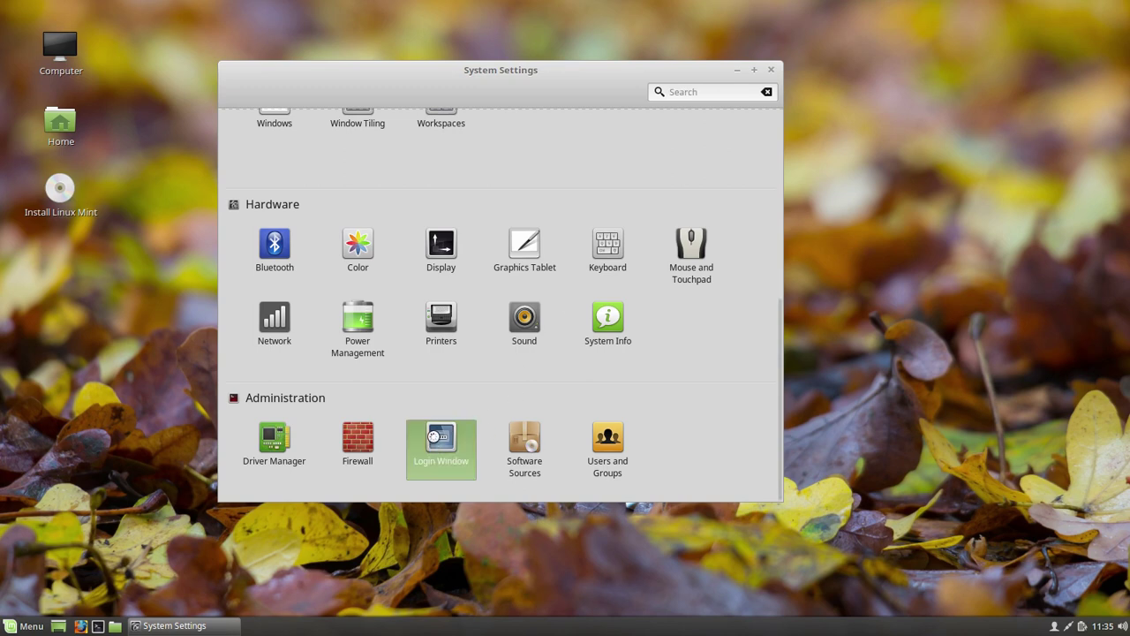
click(566, 159)
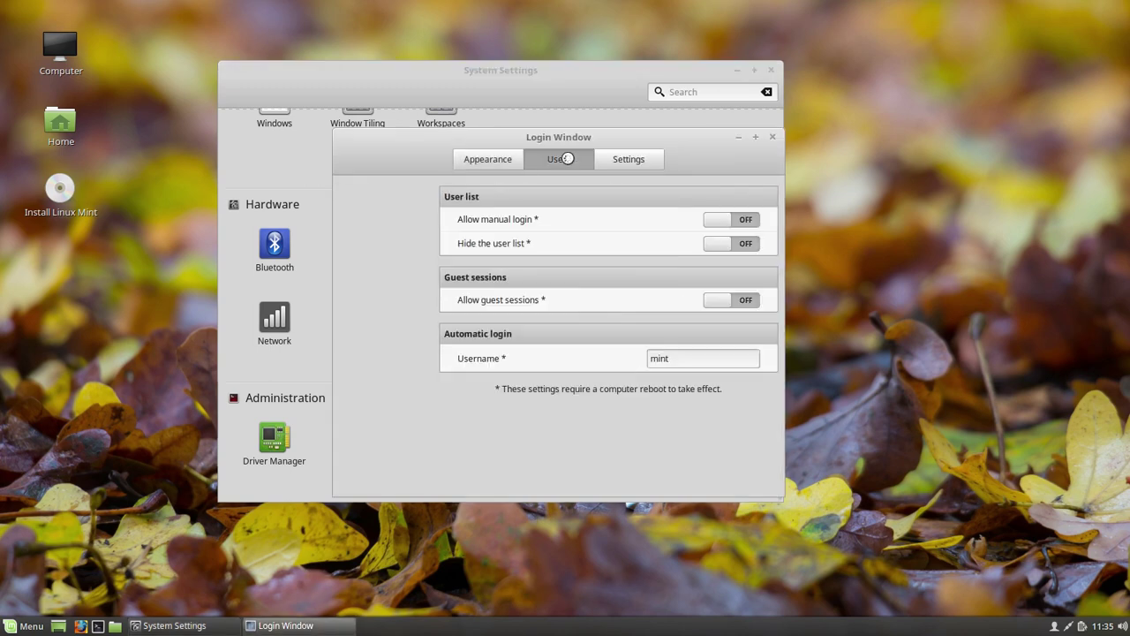
click(618, 157)
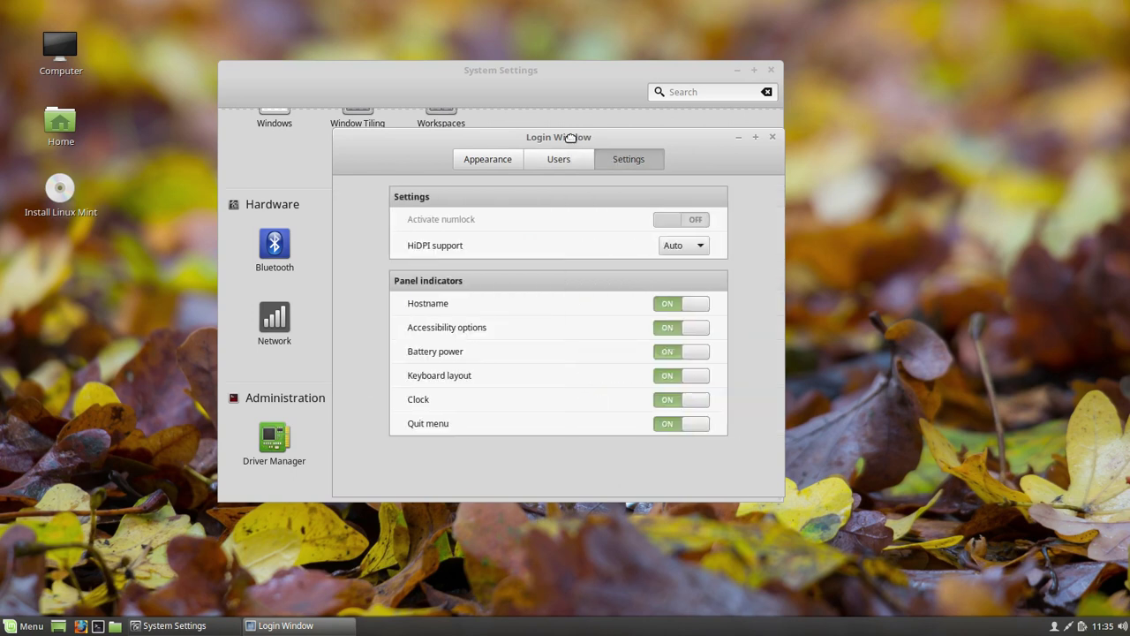
drag(571, 139, 494, 121)
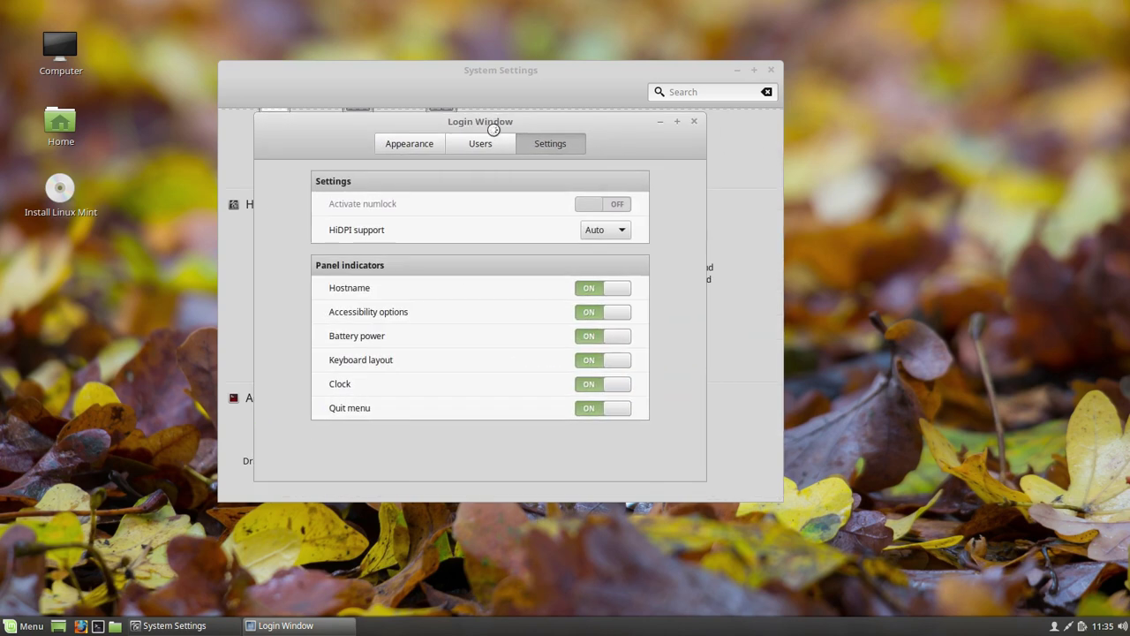
click(477, 143)
click(422, 143)
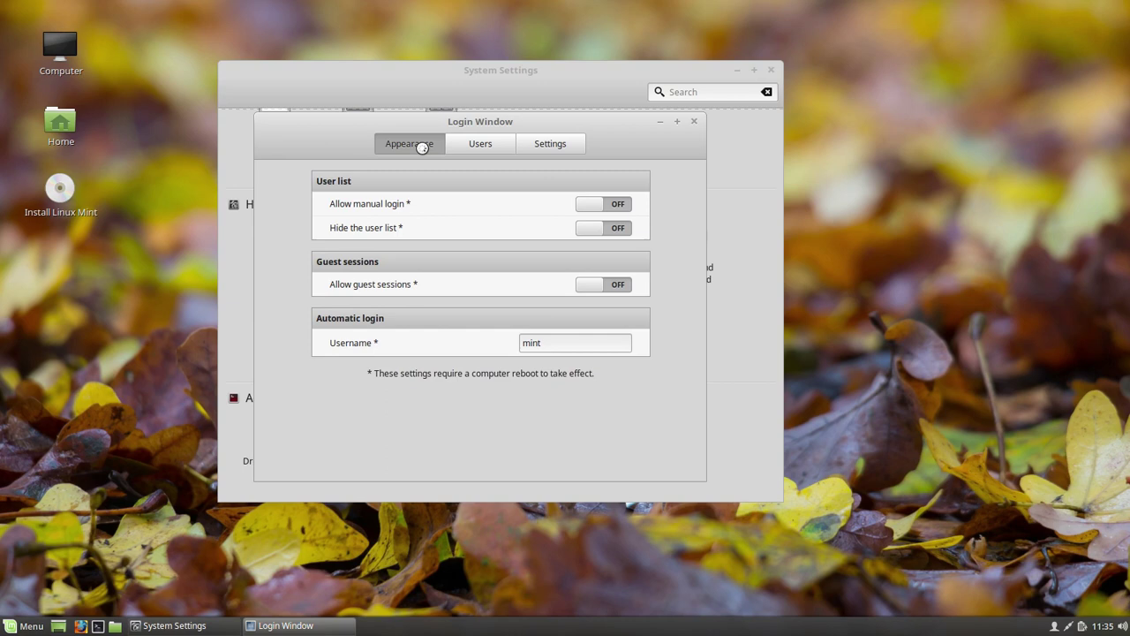
click(509, 146)
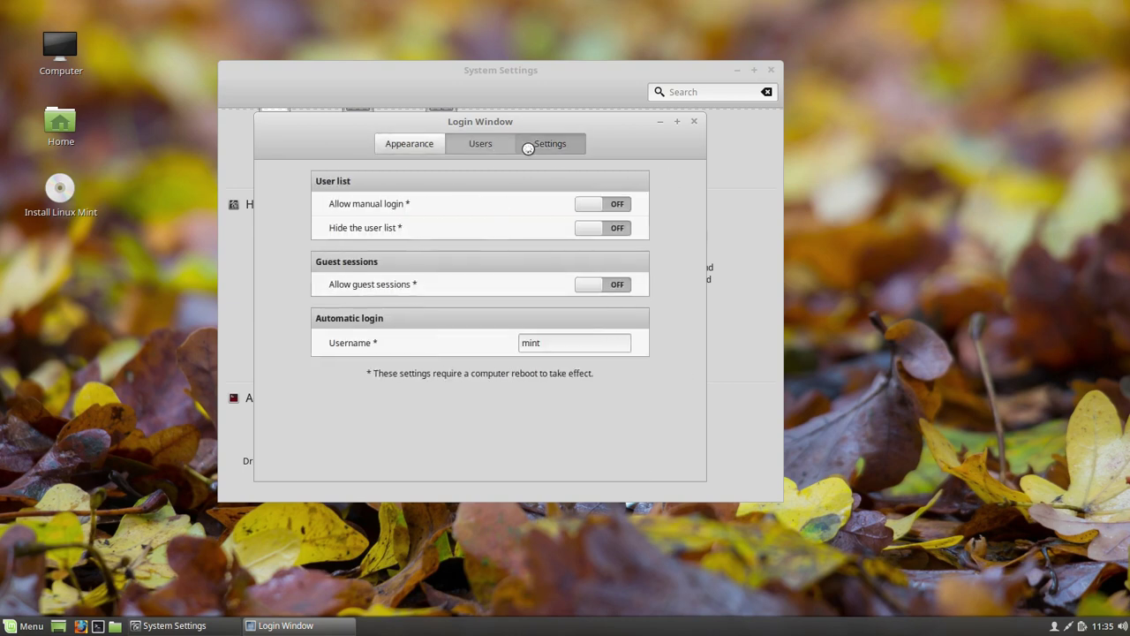
click(530, 144)
click(694, 121)
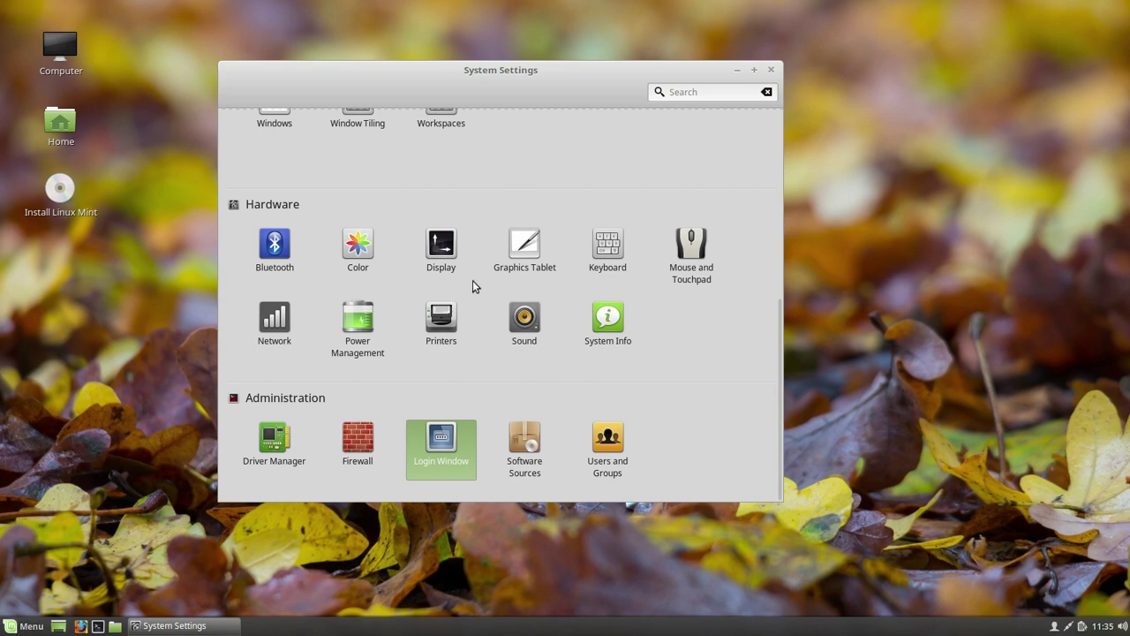
Step: View the Display settings and close the System Settings window
click(441, 250)
key(super)
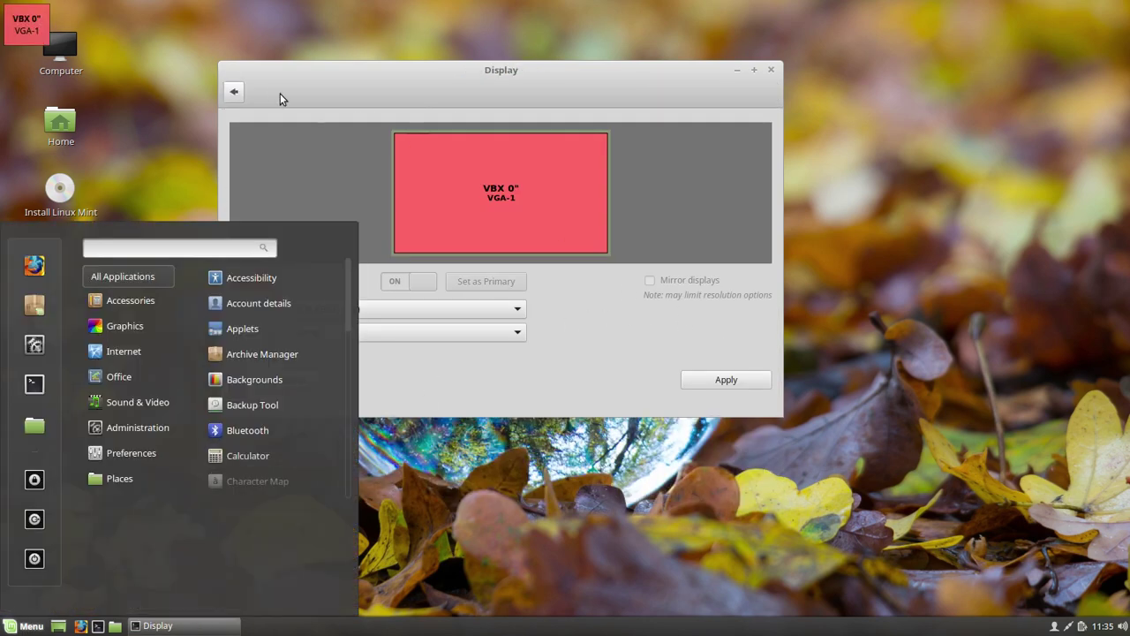
click(770, 71)
click(771, 70)
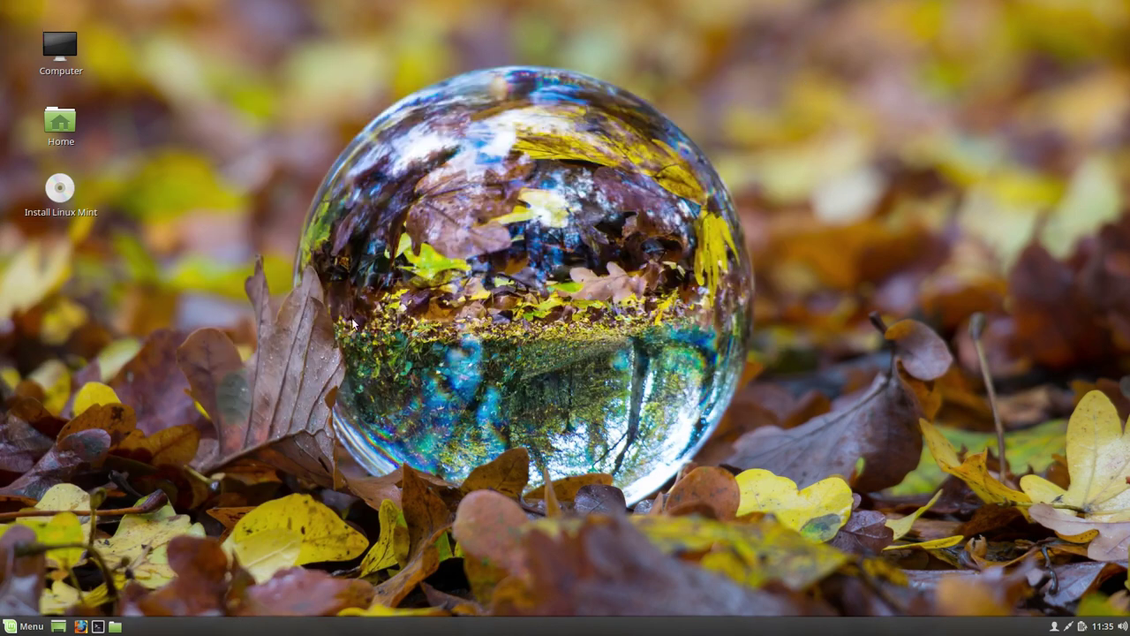
Step: Find and launch Software Manager from the application menu
click(30, 627)
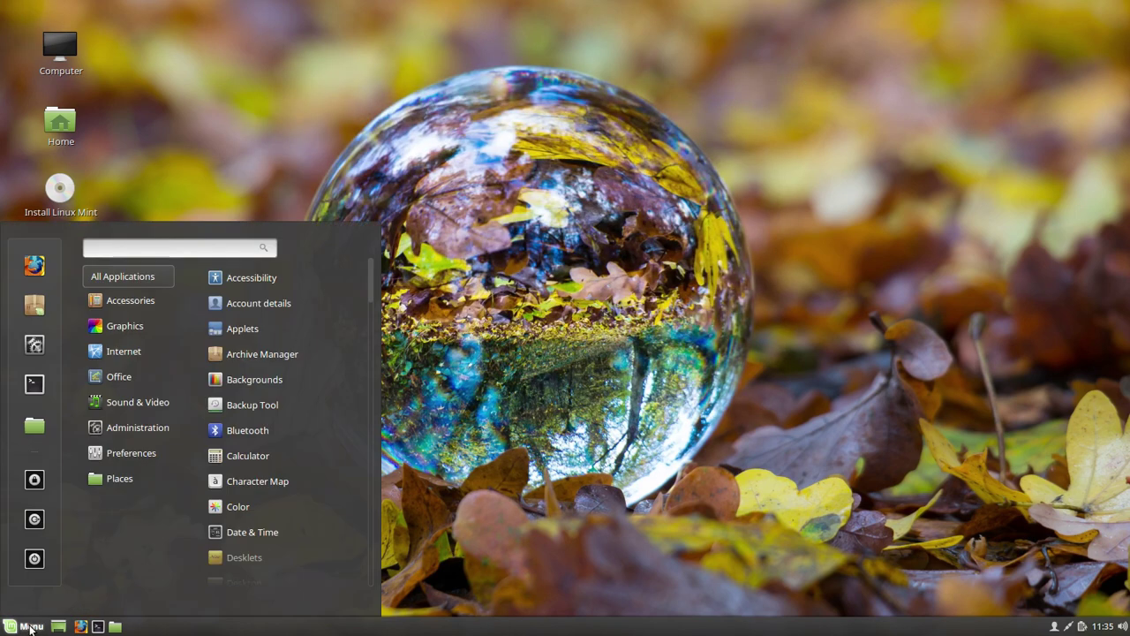
text(s)
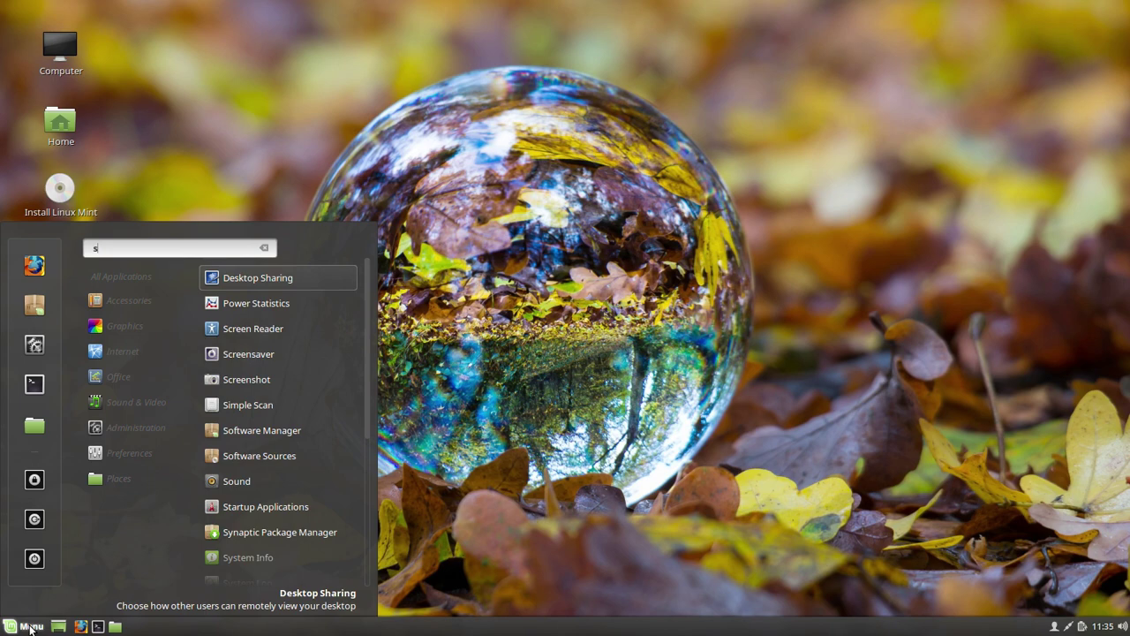
click(287, 433)
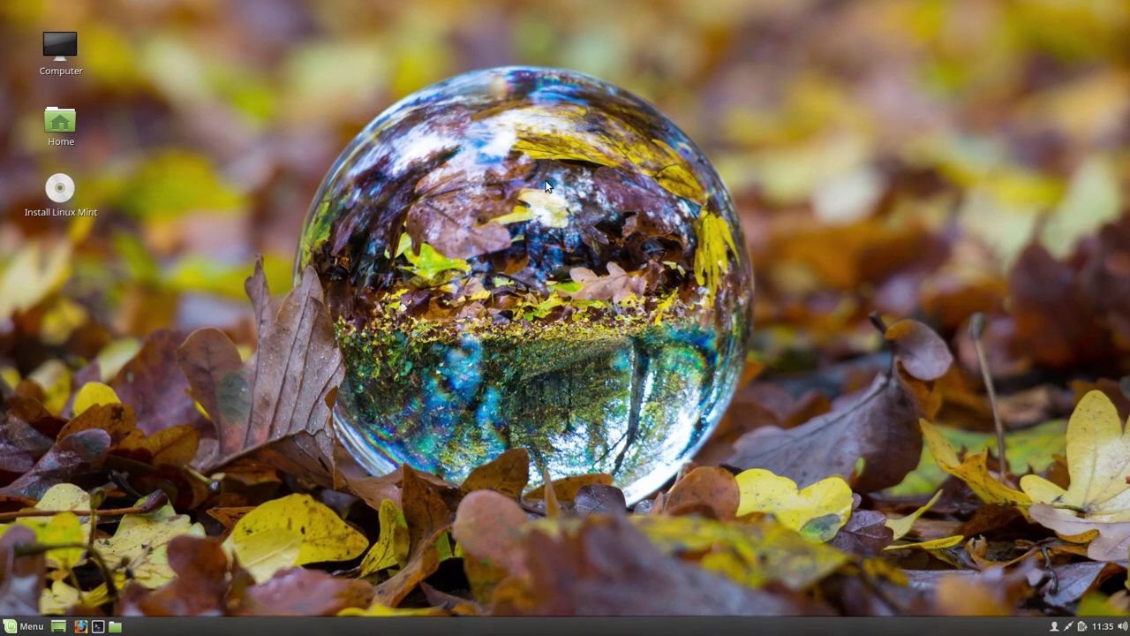
Step: Find and launch Timeshift from the application menu
click(20, 627)
text(t)
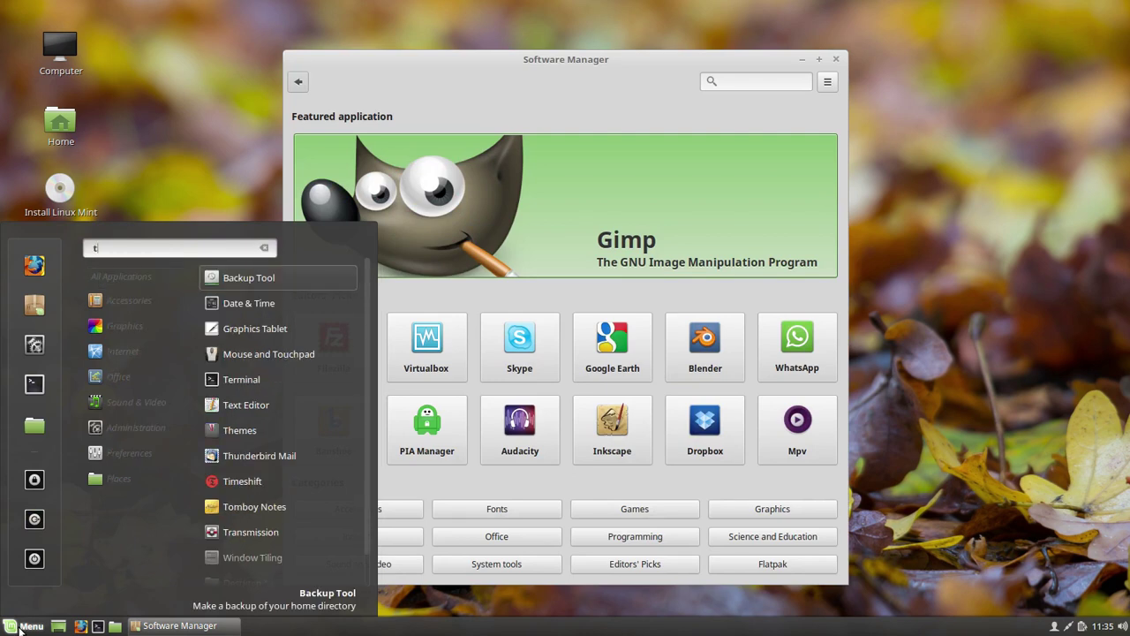
click(242, 476)
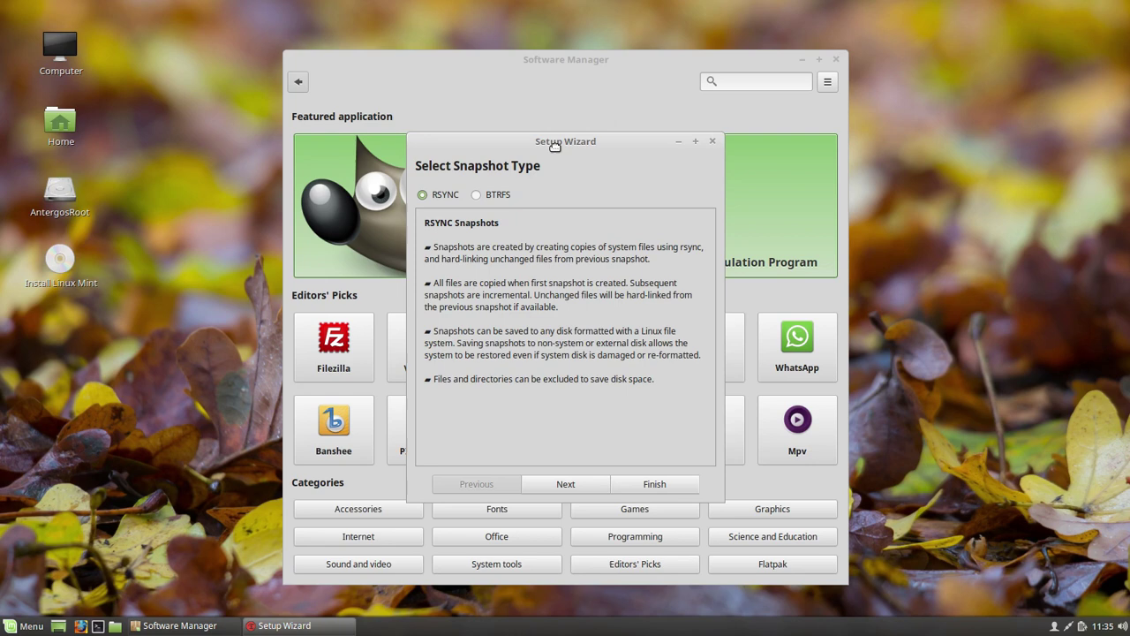
Step: Move the Setup Wizard aside and minimize it, and reposition the Software Manager window higher on the desktop
drag(555, 146, 219, 146)
click(347, 146)
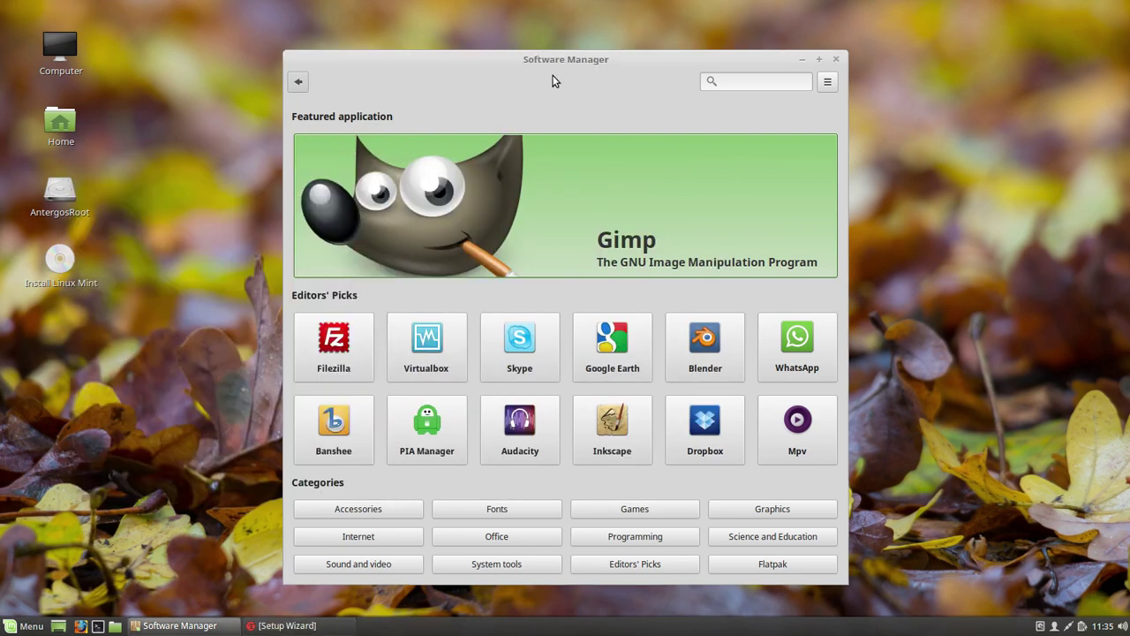
drag(586, 69, 536, 45)
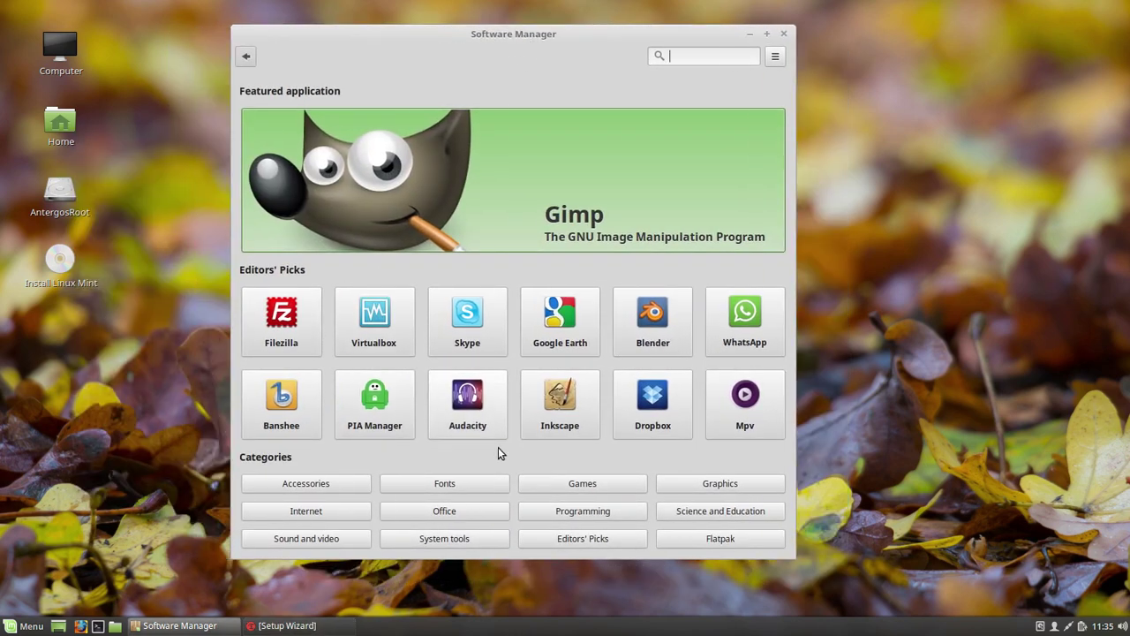
Step: Browse the application list in the Flatpak category and return to the Software Manager home page
click(675, 539)
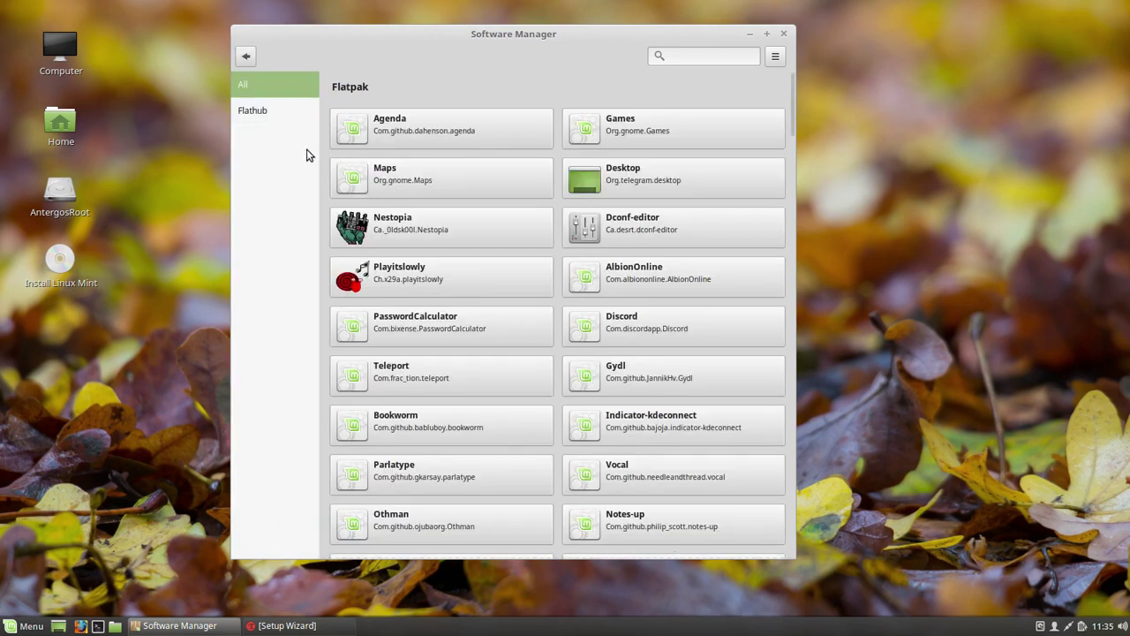
scroll(440, 229, down, 10)
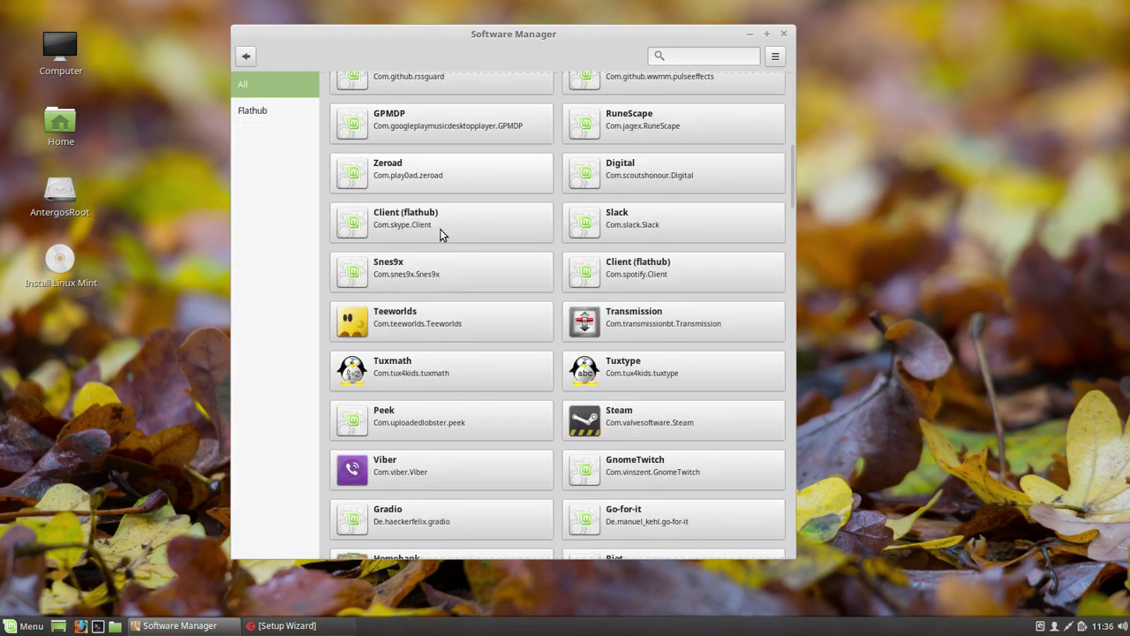
scroll(440, 233, down, 5)
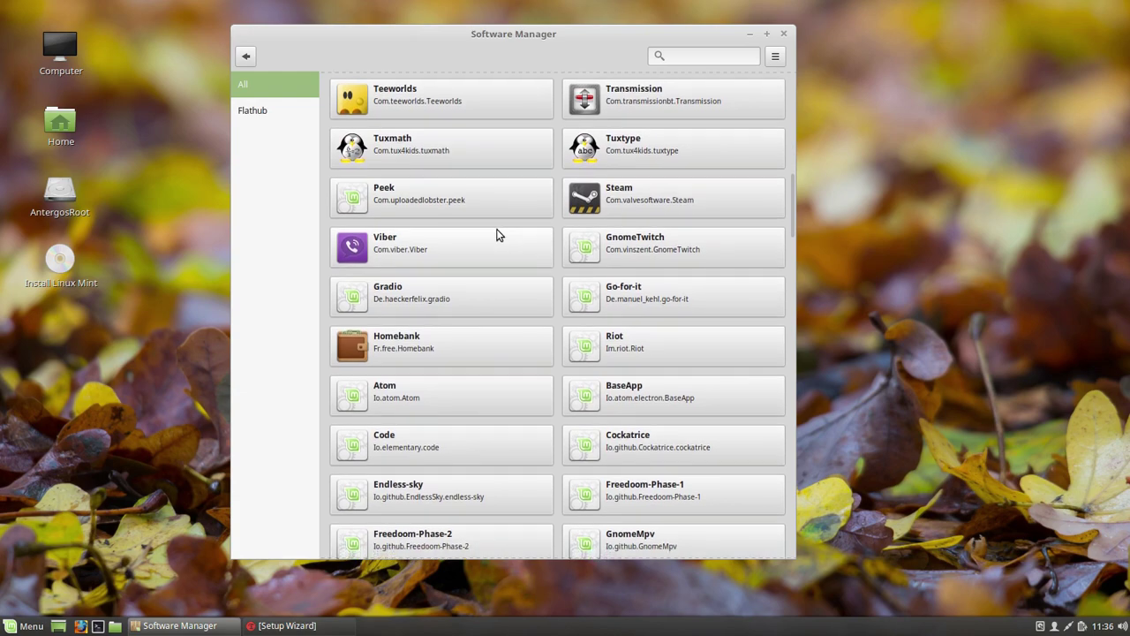
scroll(497, 234, down, 5)
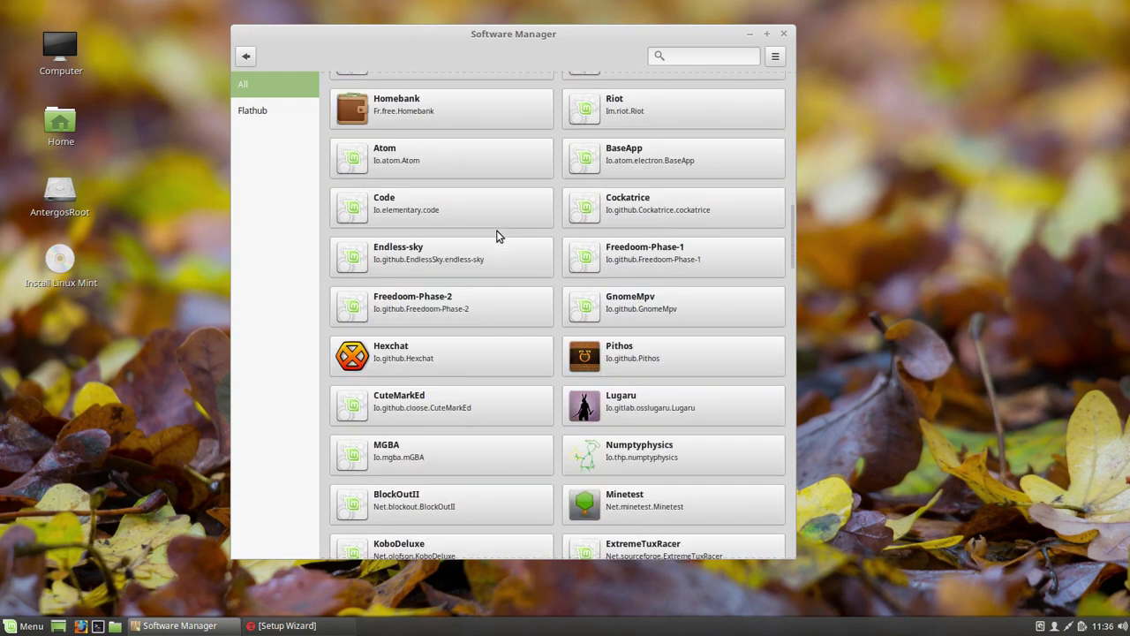
scroll(497, 236, down, 5)
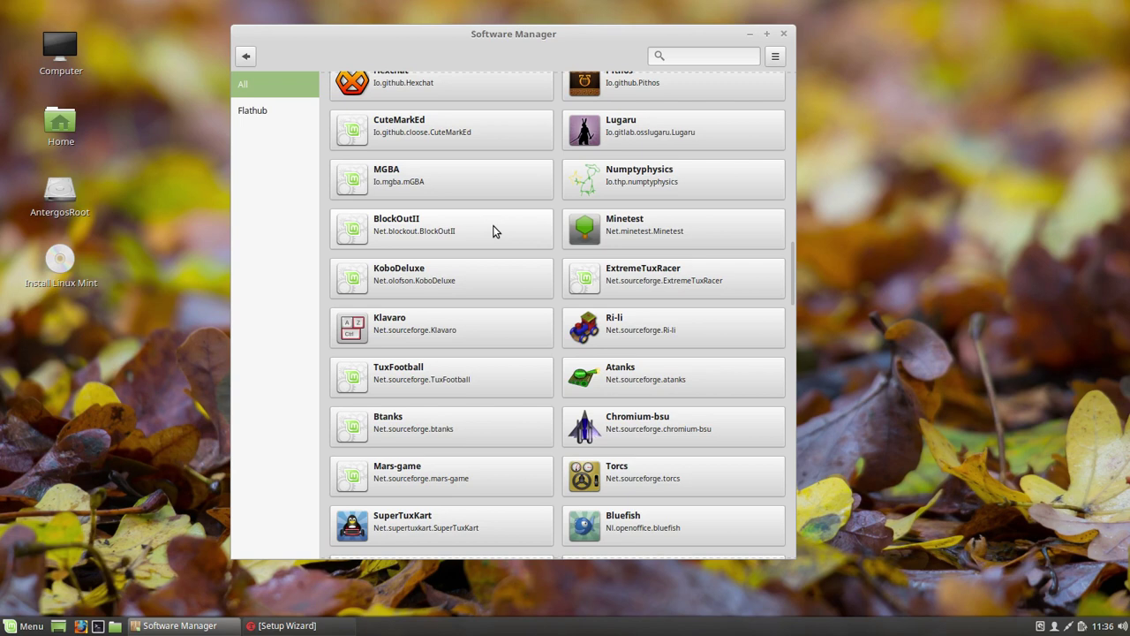
scroll(493, 232, up, 1)
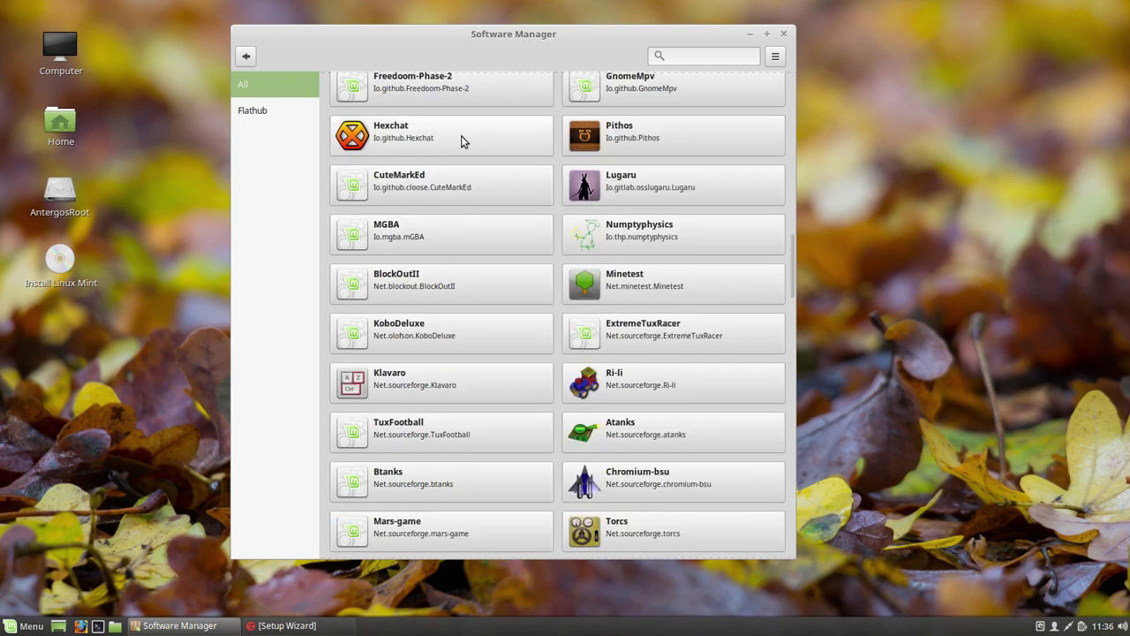
scroll(508, 170, down, 10)
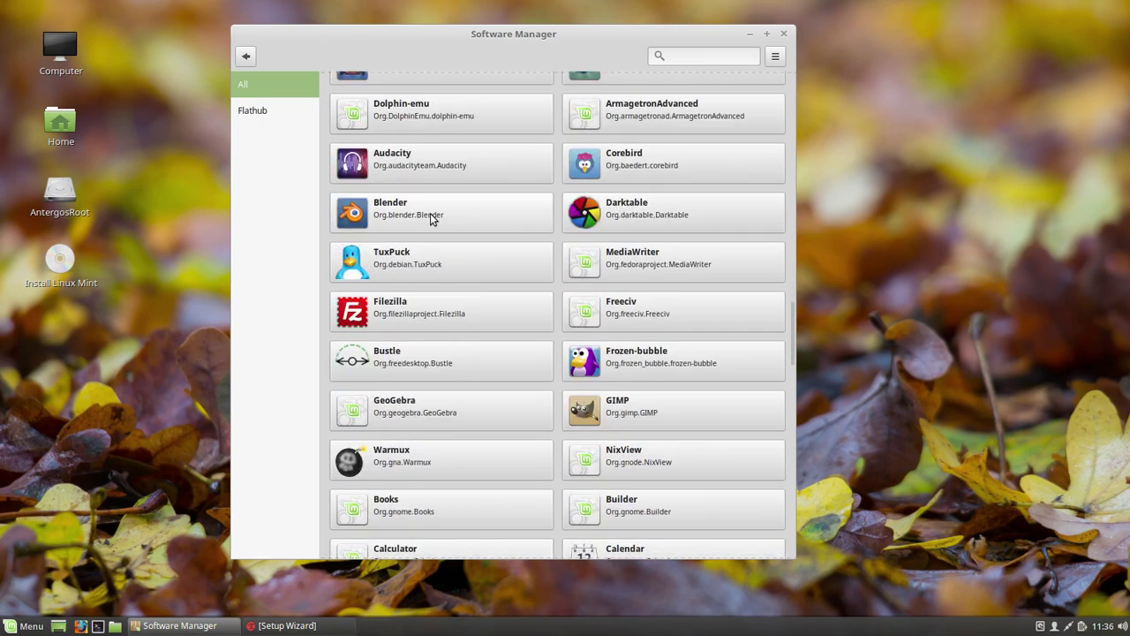
scroll(559, 269, down, 7)
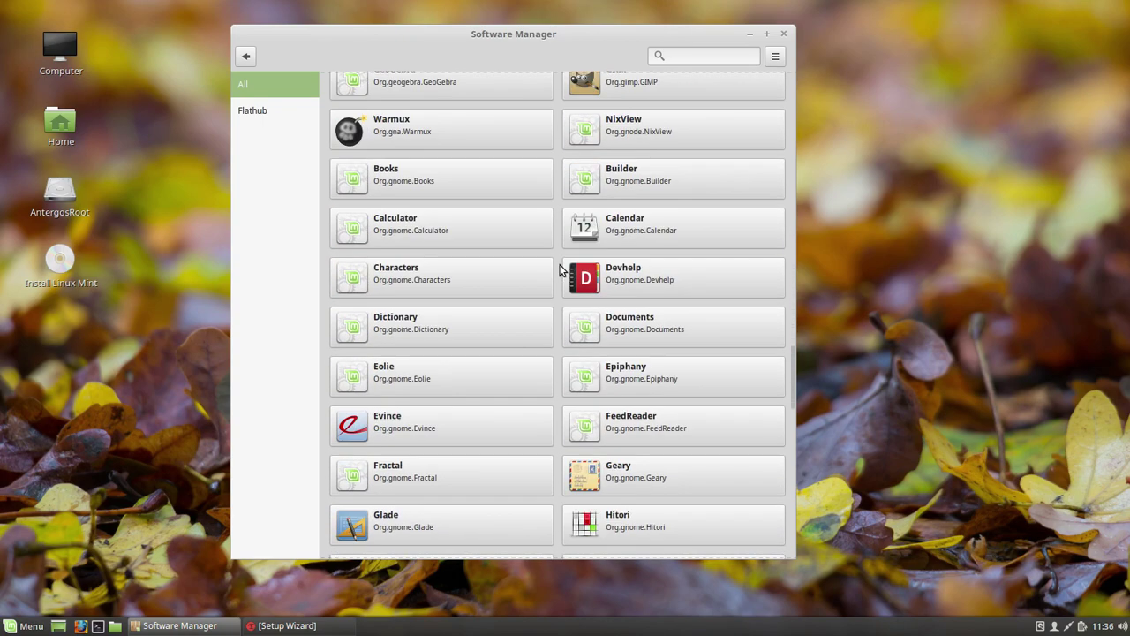
scroll(551, 335, up, 2)
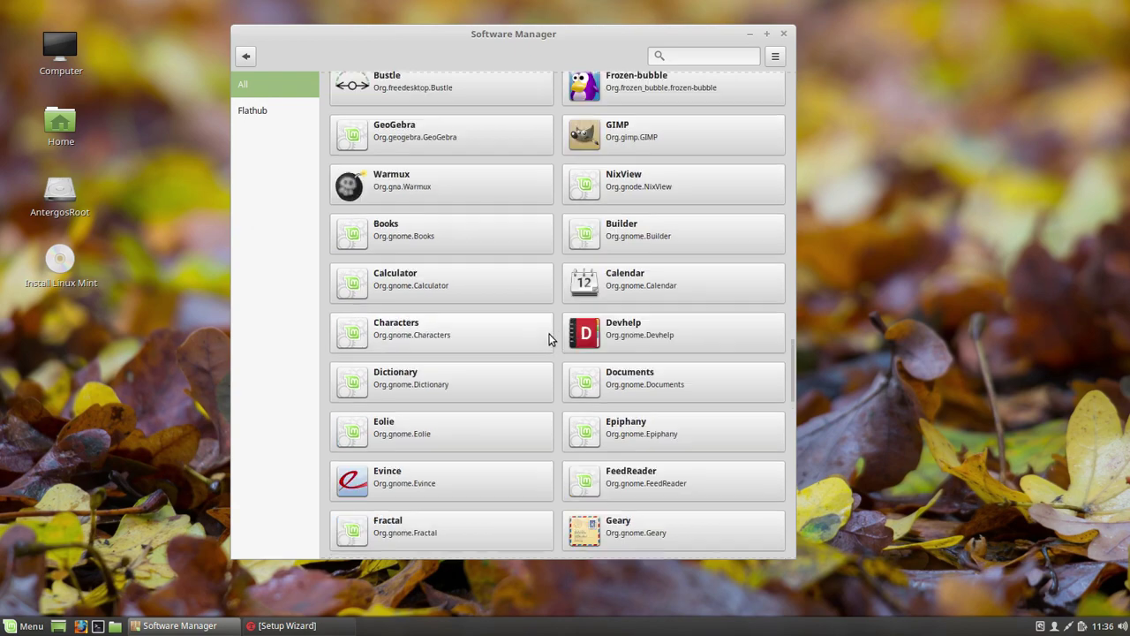
scroll(521, 330, down, 10)
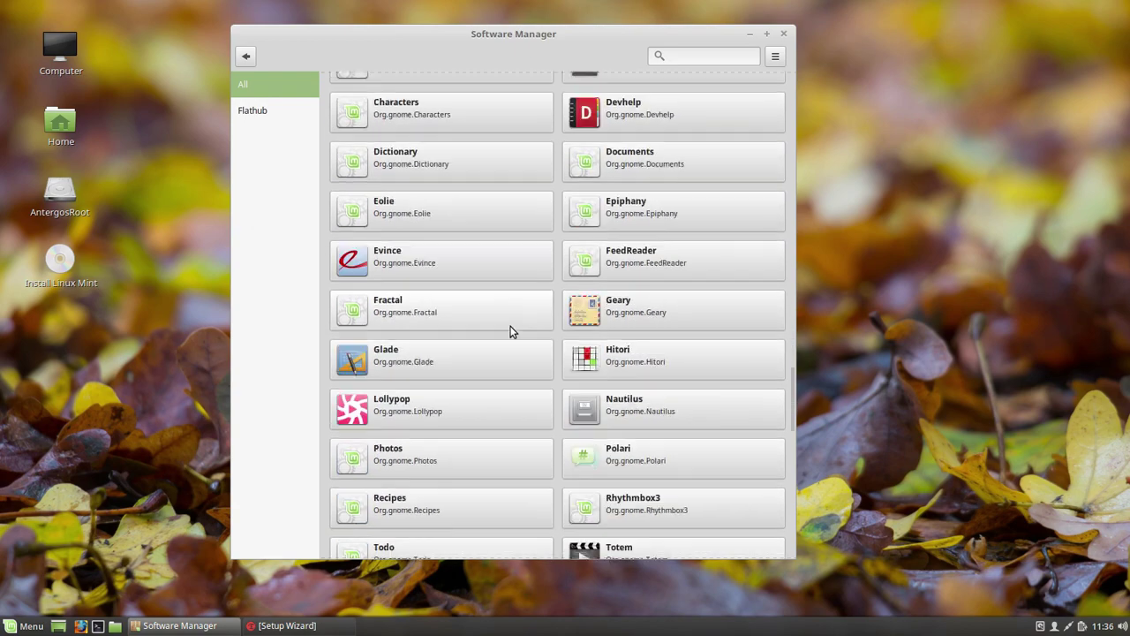
click(246, 57)
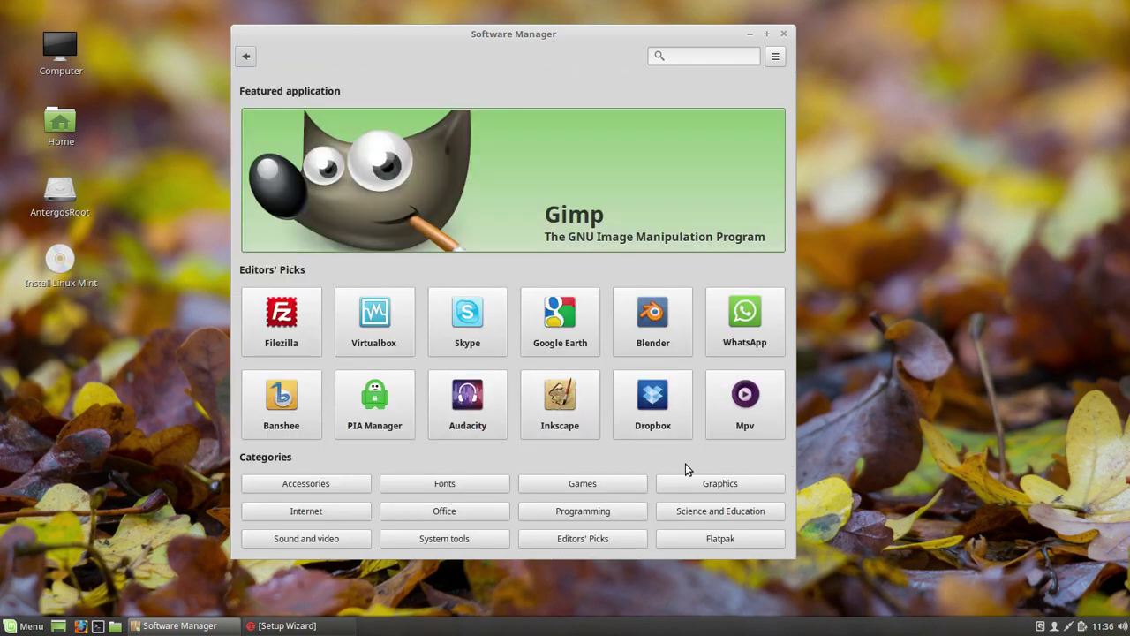
Step: View the System tools and the Sound and video categories, returning to the home page after each
click(447, 538)
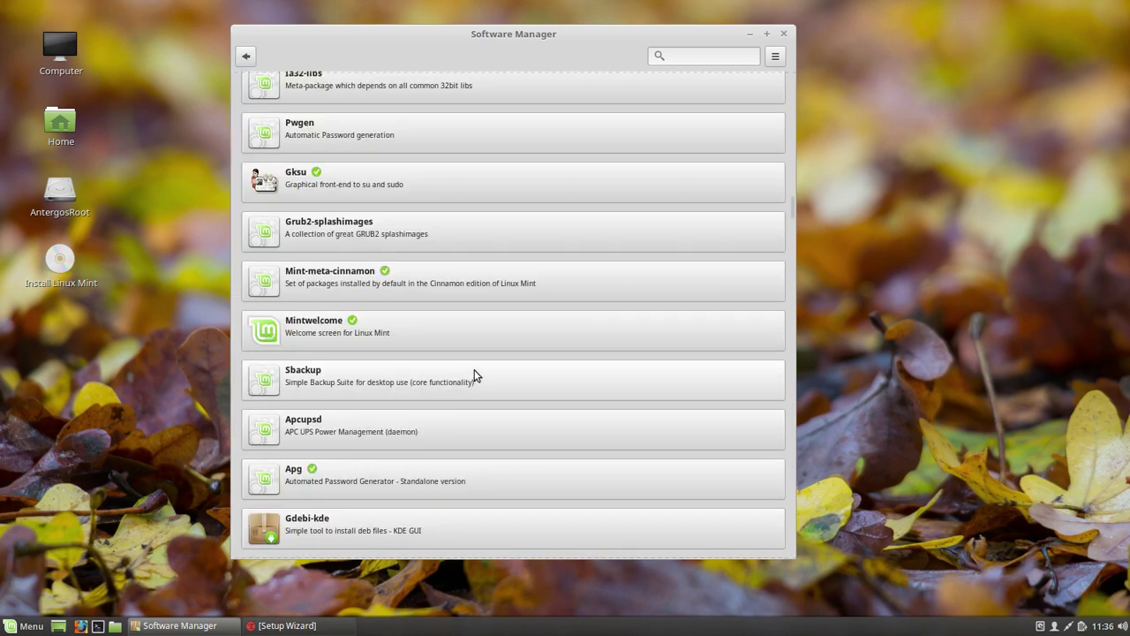
click(245, 56)
click(314, 539)
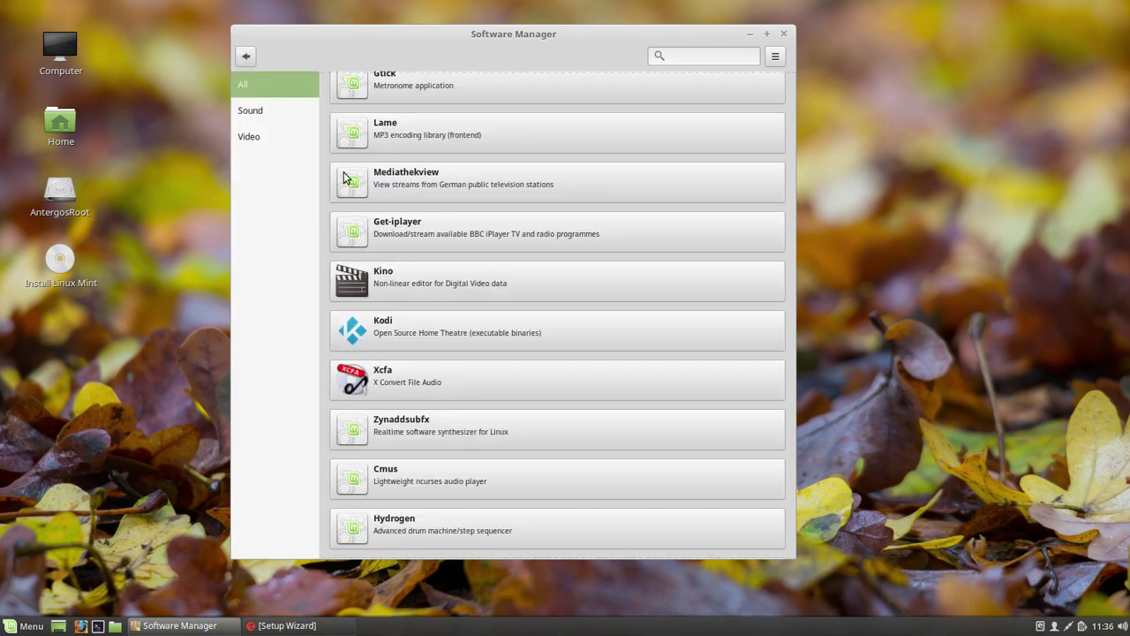
click(248, 57)
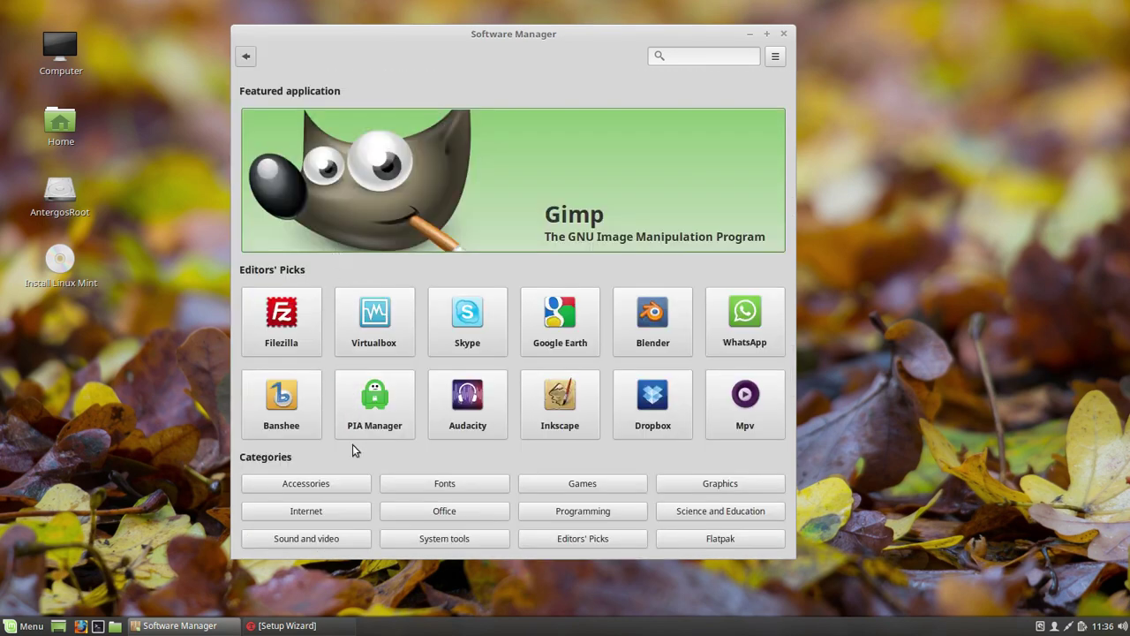
Step: Review the details page of Kodi in the Sound and video category and go back to the home page
click(345, 543)
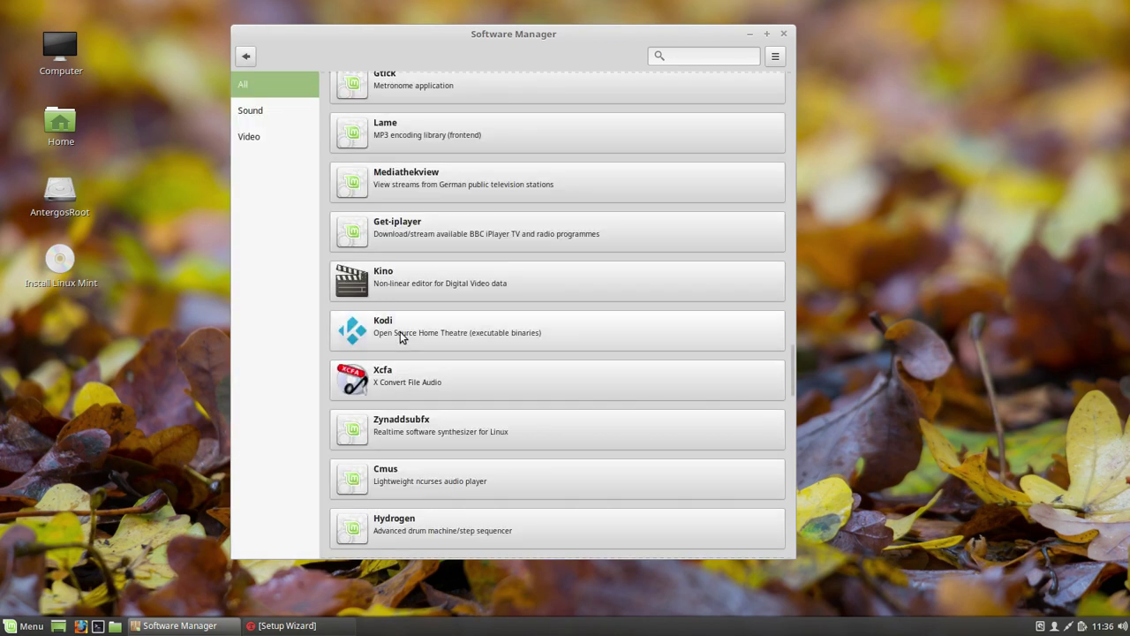
click(500, 334)
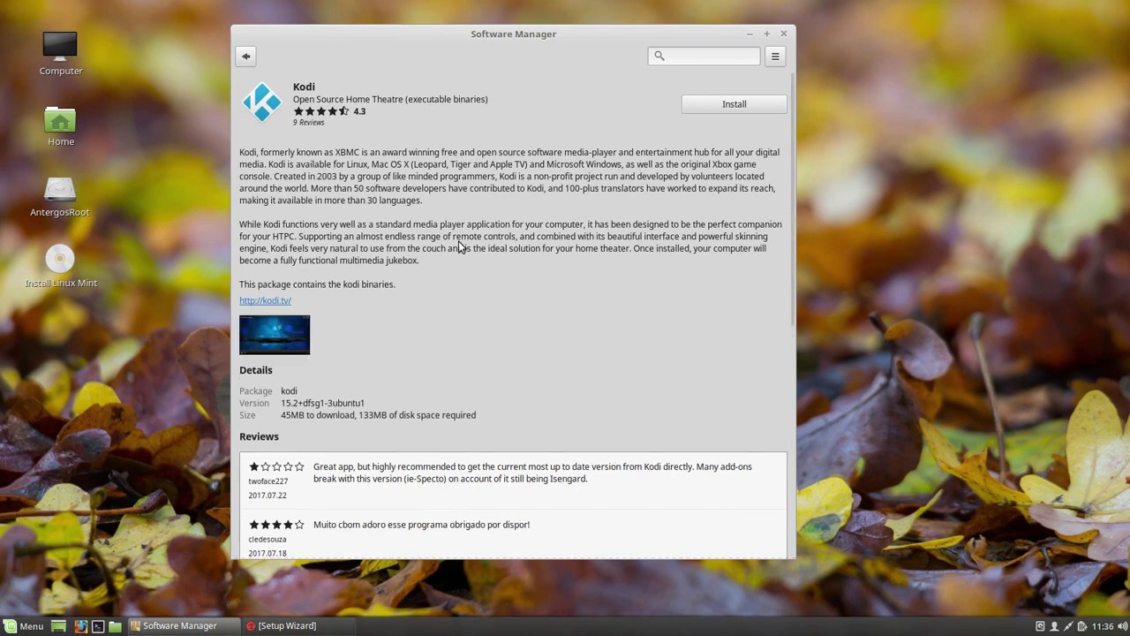
click(246, 56)
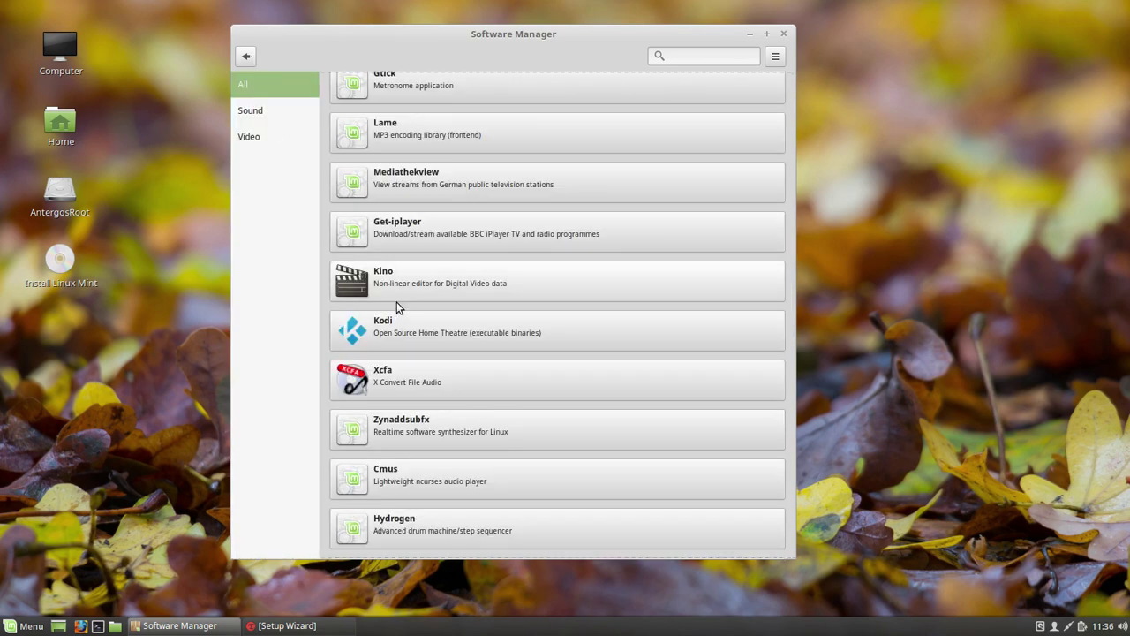
click(250, 58)
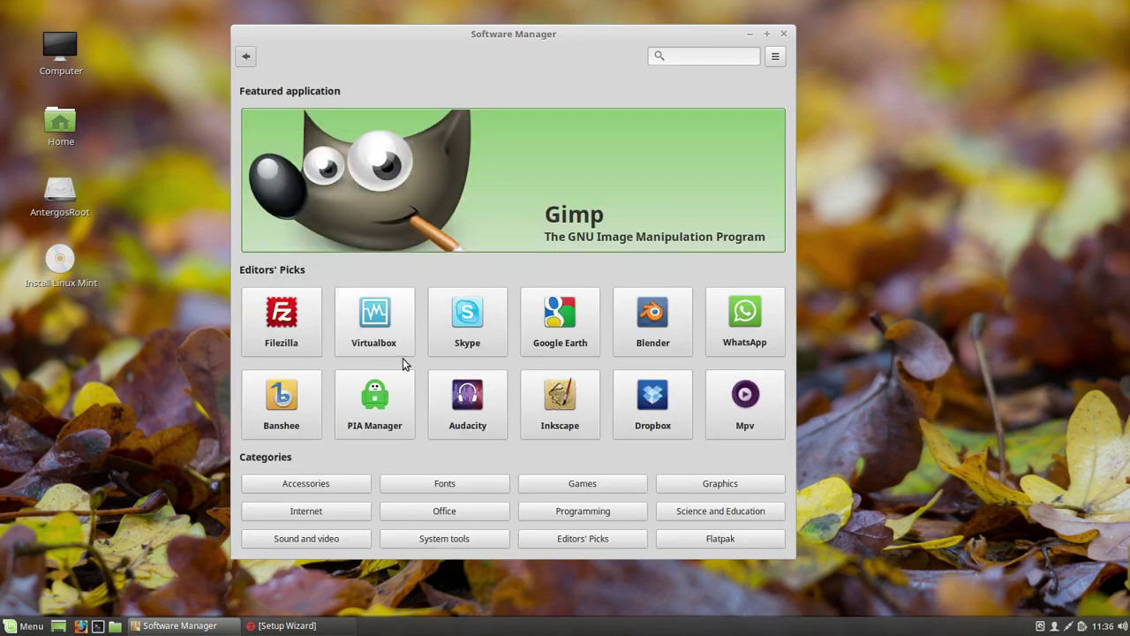
Step: Review Audacity's details page and its screenshots from the Editors' Picks, return to the home page and close Software Manager
click(461, 425)
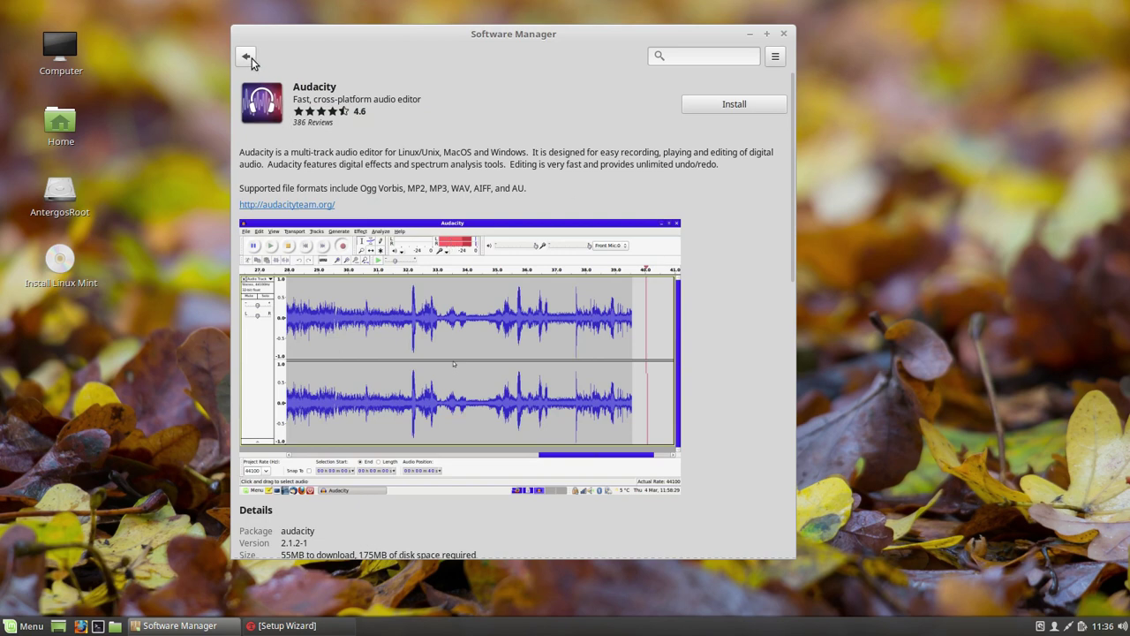
click(707, 303)
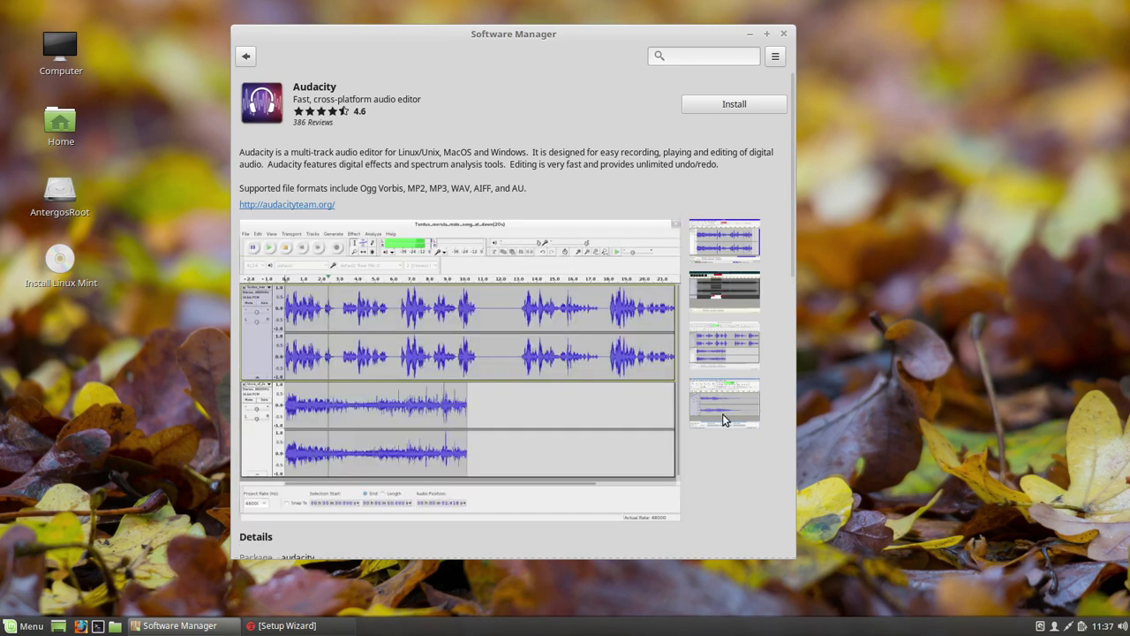
mouse_move(723, 416)
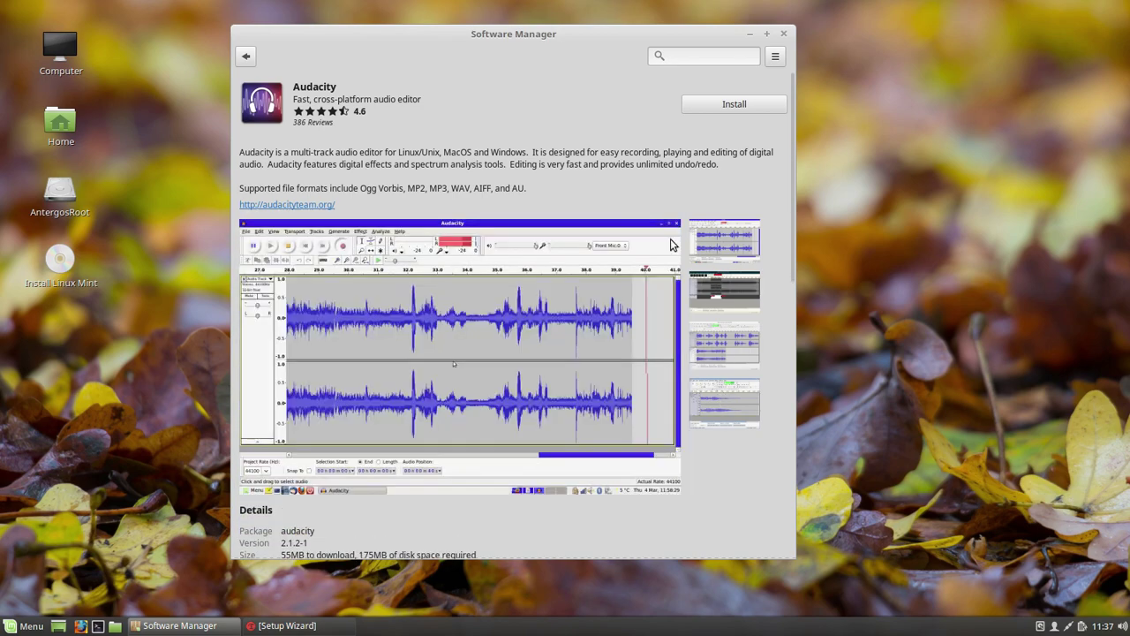
click(247, 53)
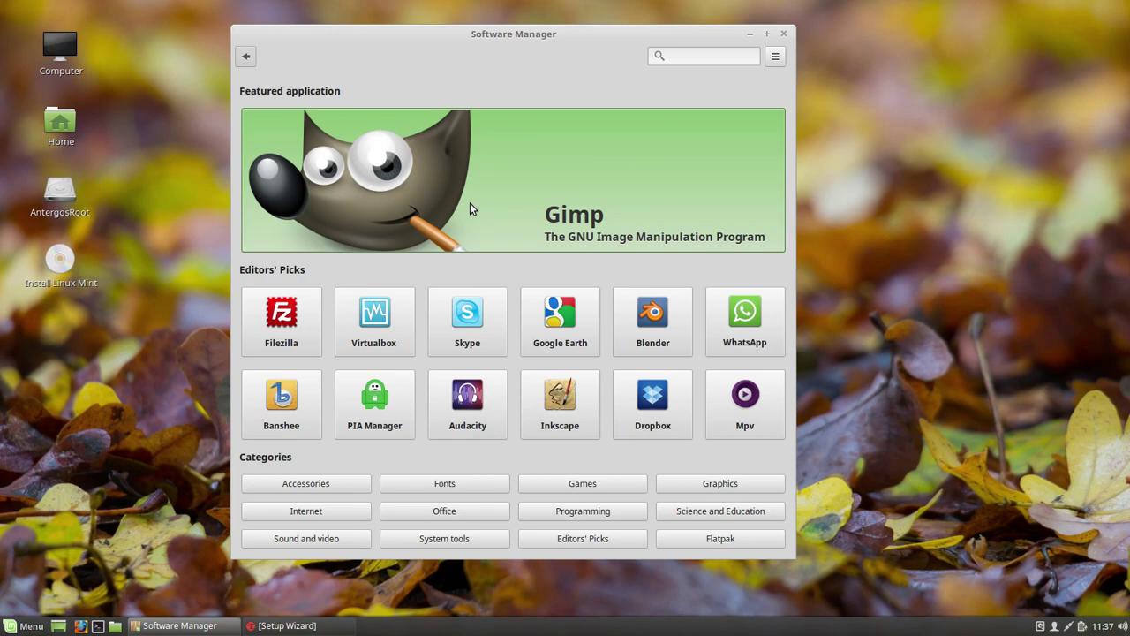
click(784, 35)
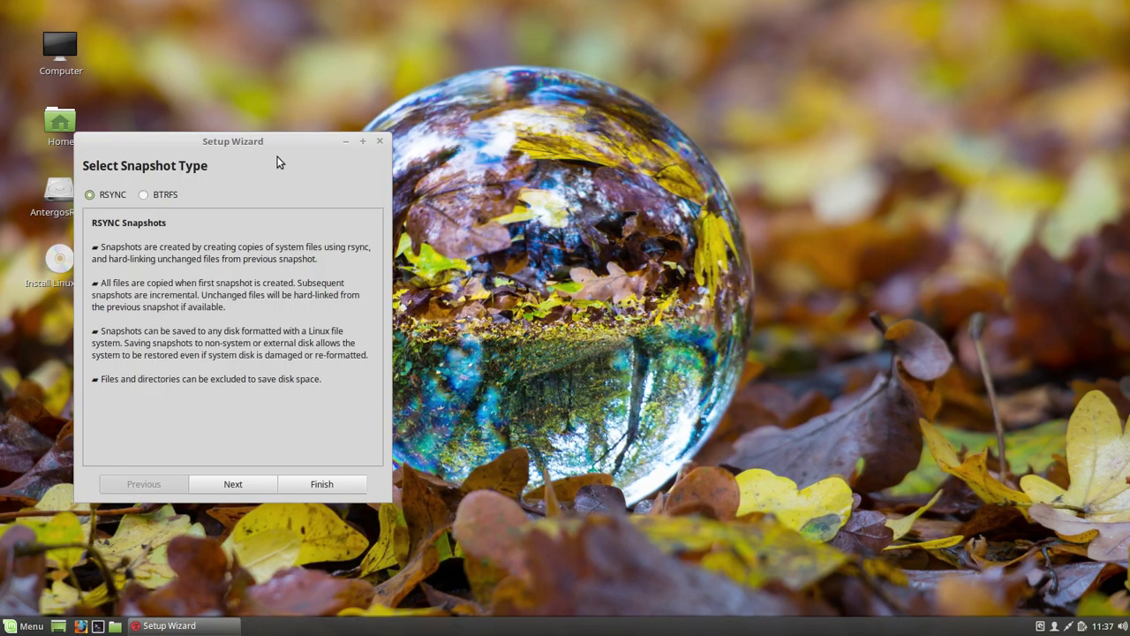
Step: Move the Setup Wizard to the middle of the desktop and finish it with the RSYNC snapshot type
drag(281, 163, 571, 62)
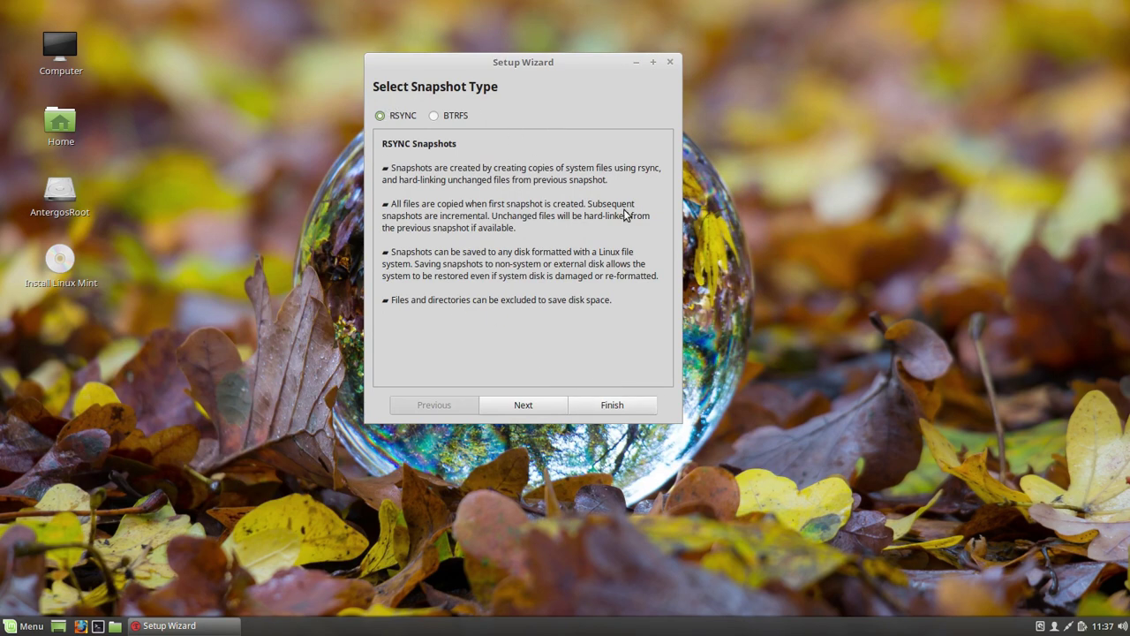
drag(516, 64, 521, 83)
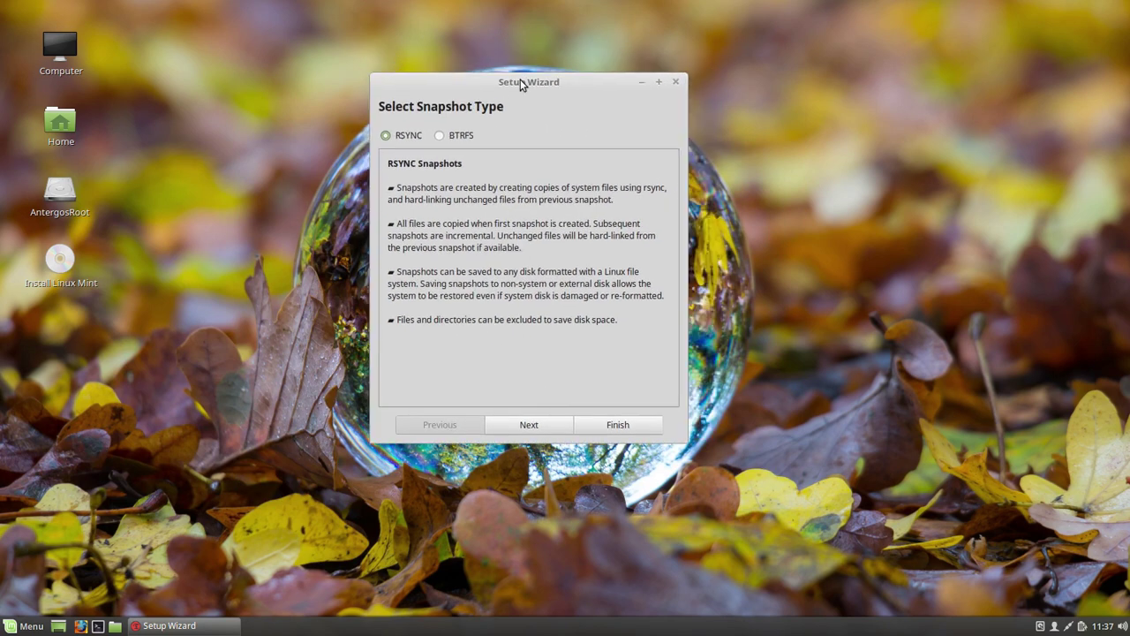
click(609, 424)
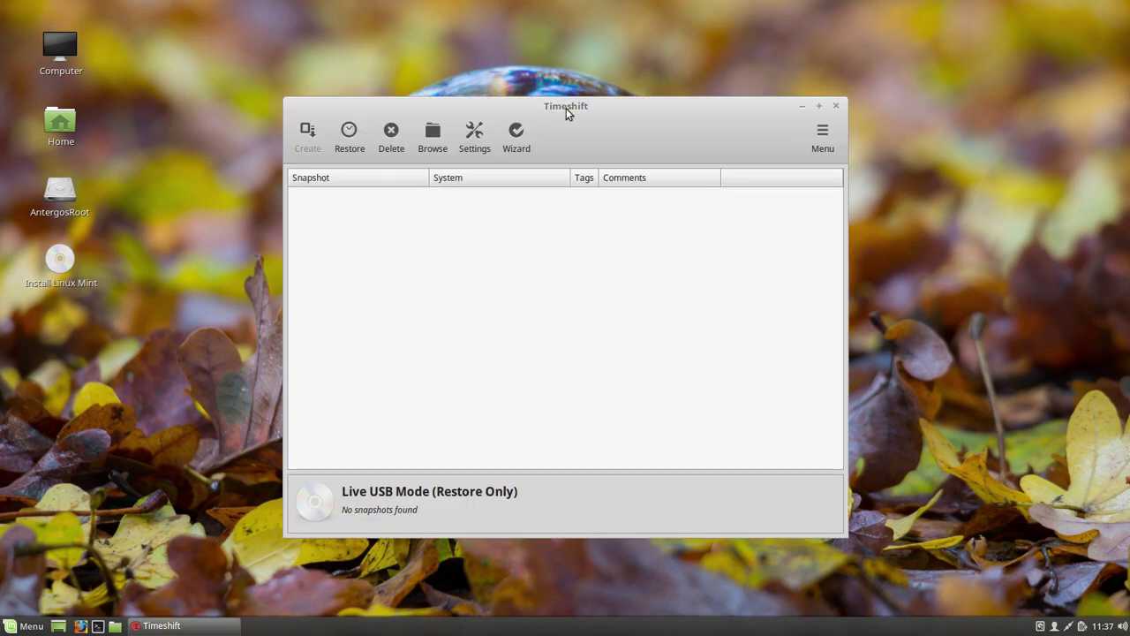
Step: Open the Timeshift settings and view the Location, Schedule and Users pages, repositioning the windows on the desktop
drag(511, 101, 510, 76)
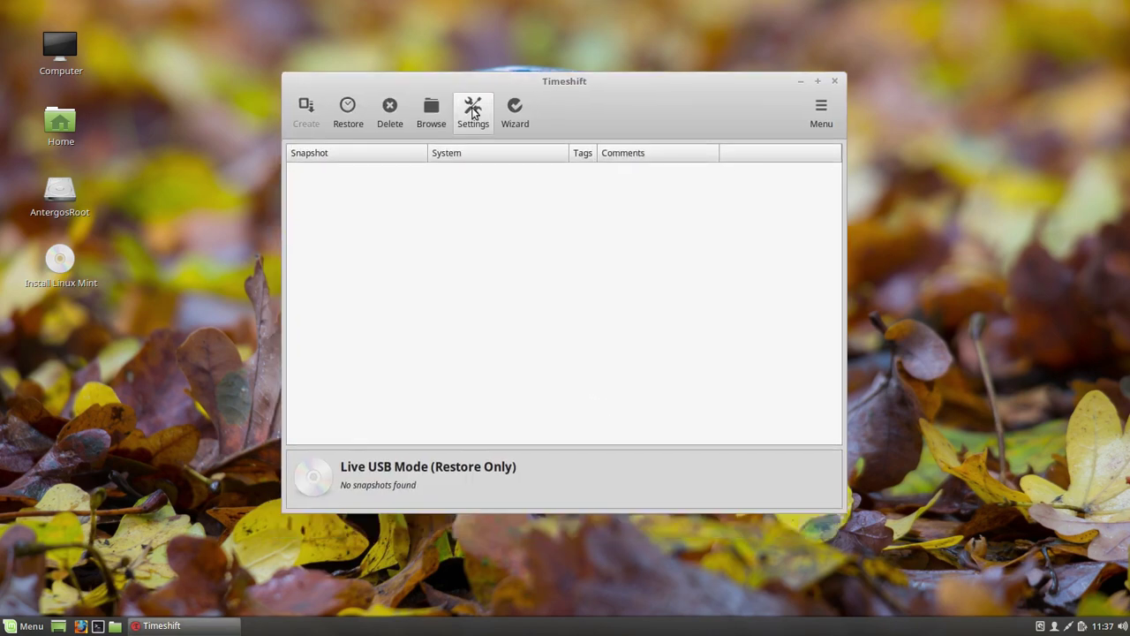
click(473, 111)
click(453, 166)
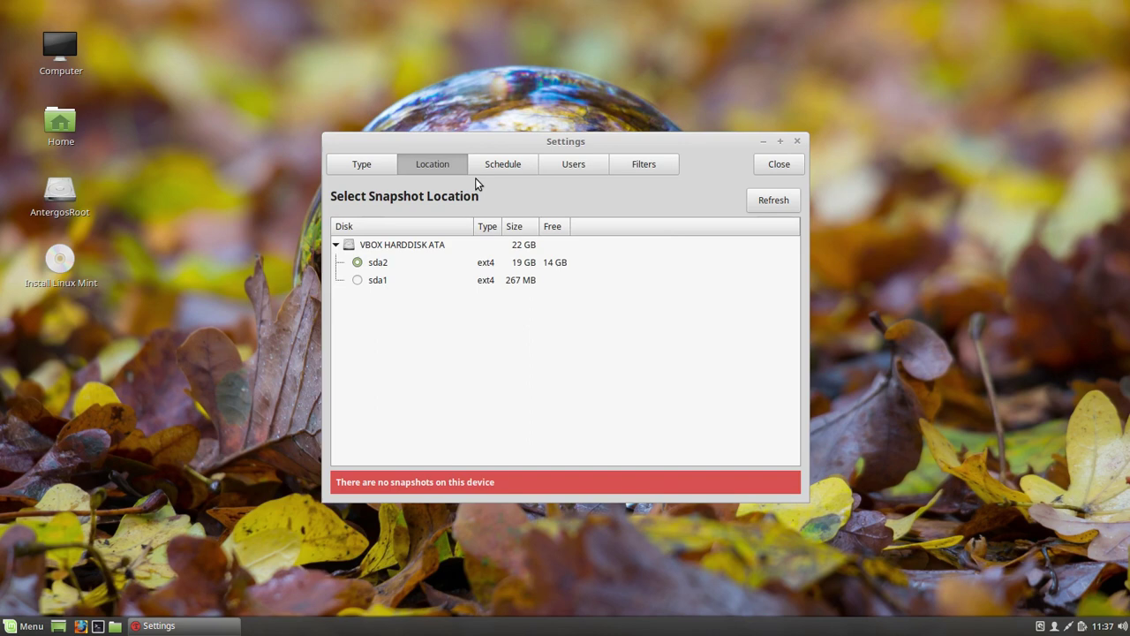
click(502, 171)
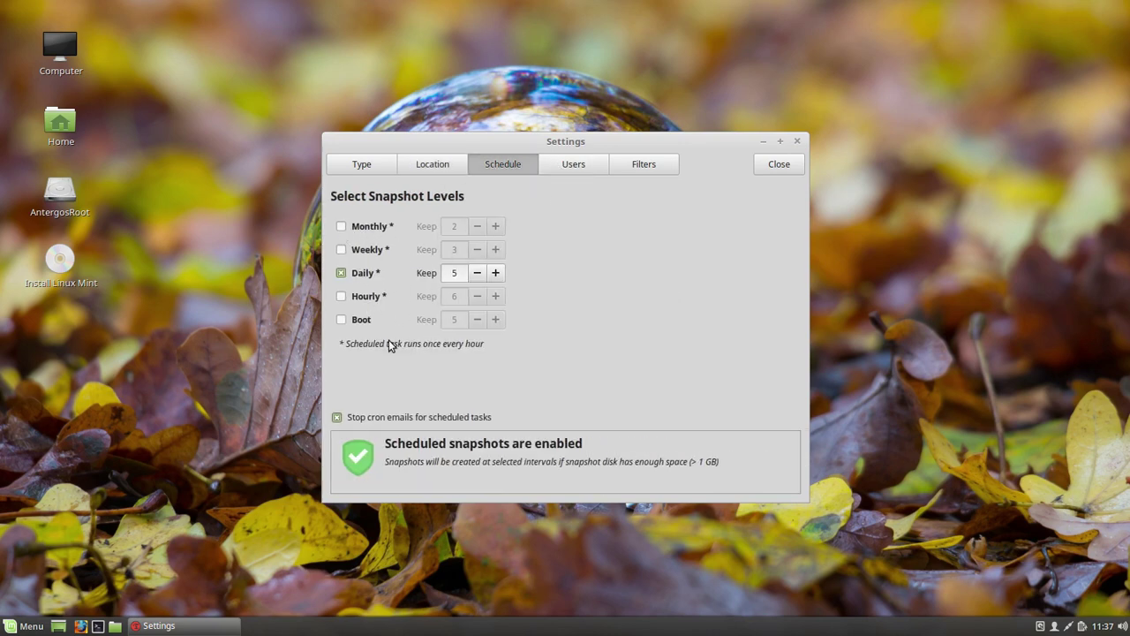
click(575, 165)
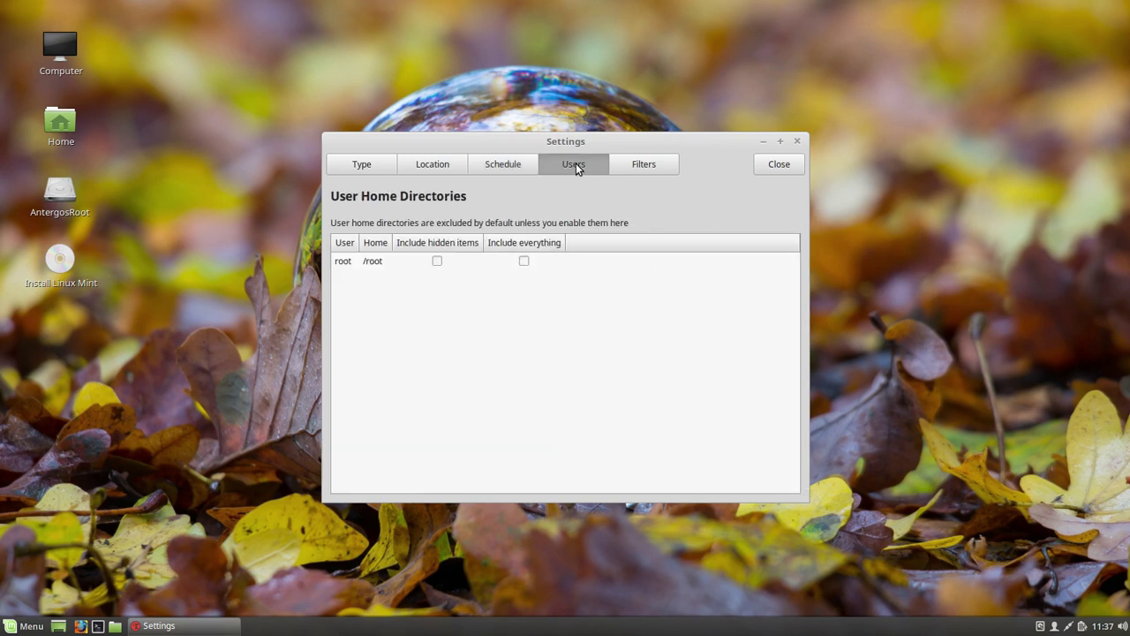
drag(575, 146, 561, 127)
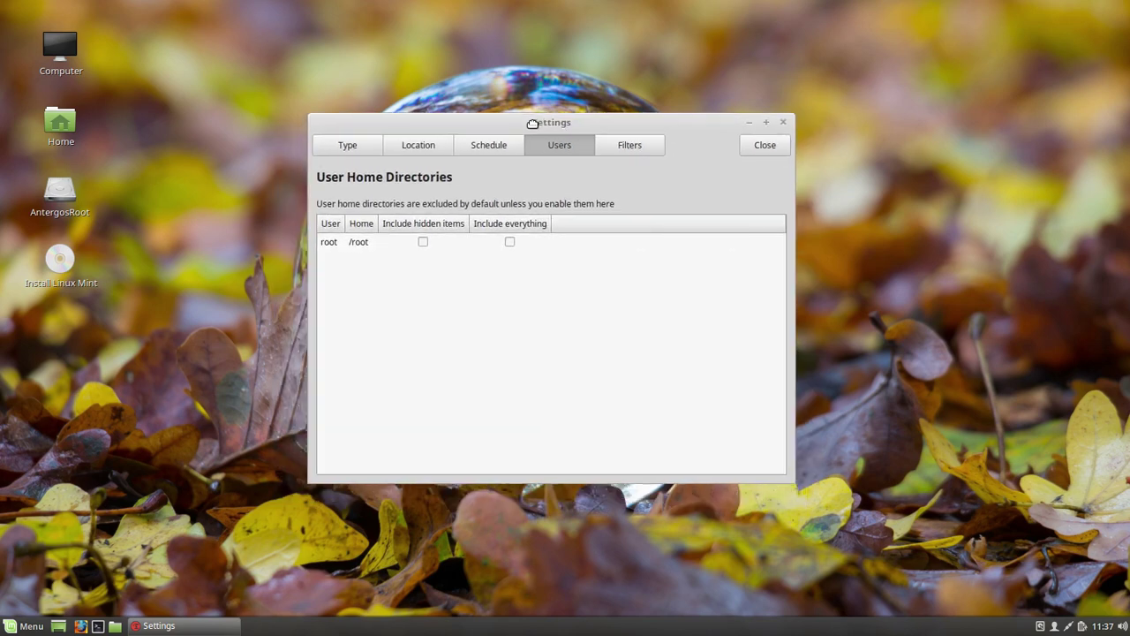
Step: Review the Filters page of the Timeshift settings and revisit the Users, Type, Location and Schedule pages
click(628, 143)
click(570, 147)
click(501, 150)
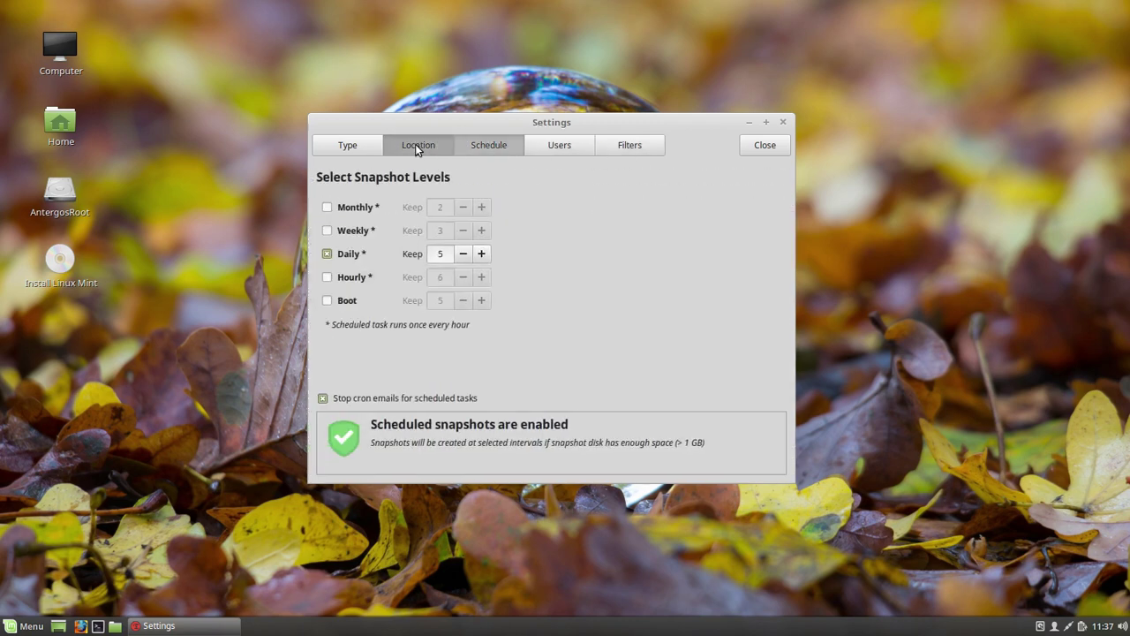
click(355, 145)
click(424, 147)
click(489, 149)
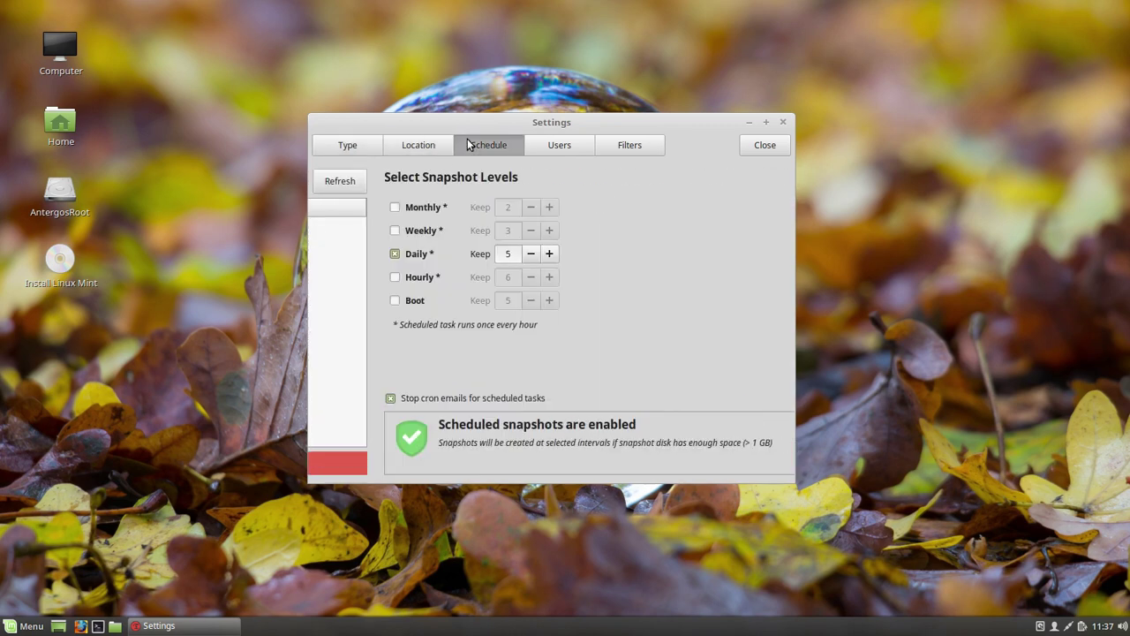
Step: Revisit the Location, Schedule, Filters, Users and Type pages of the Timeshift settings and close the settings
click(415, 148)
click(487, 152)
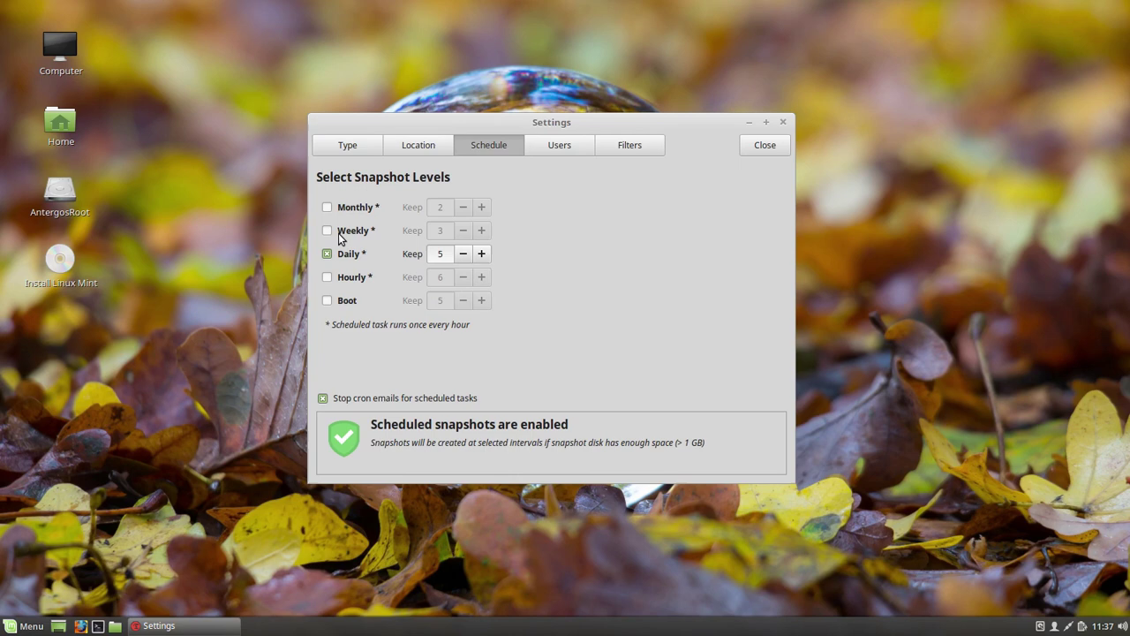
click(636, 150)
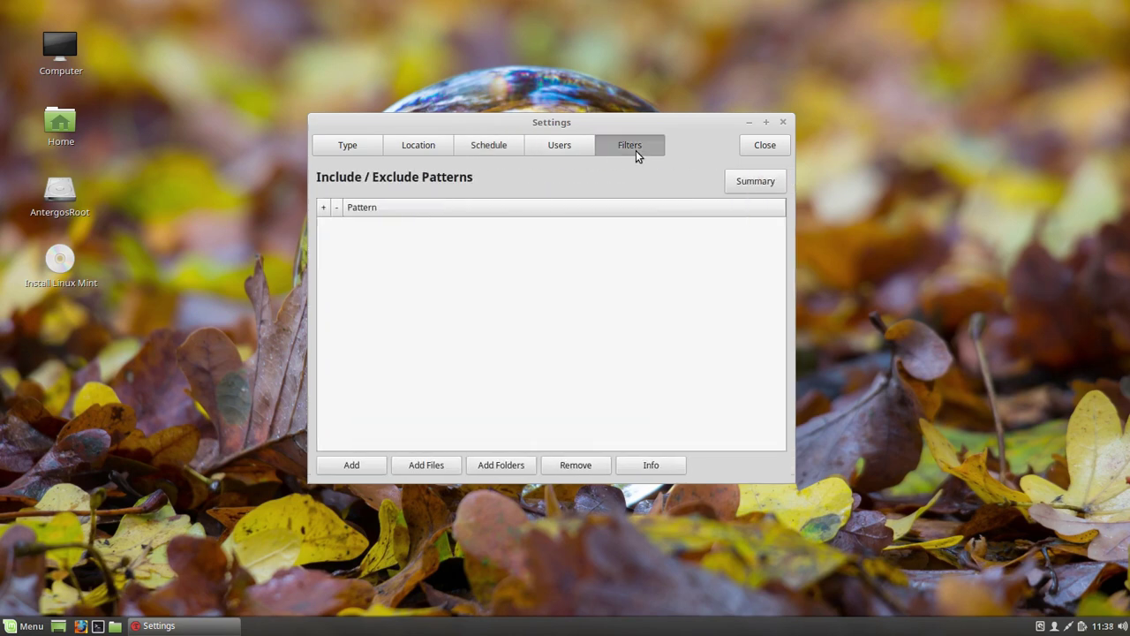
click(580, 148)
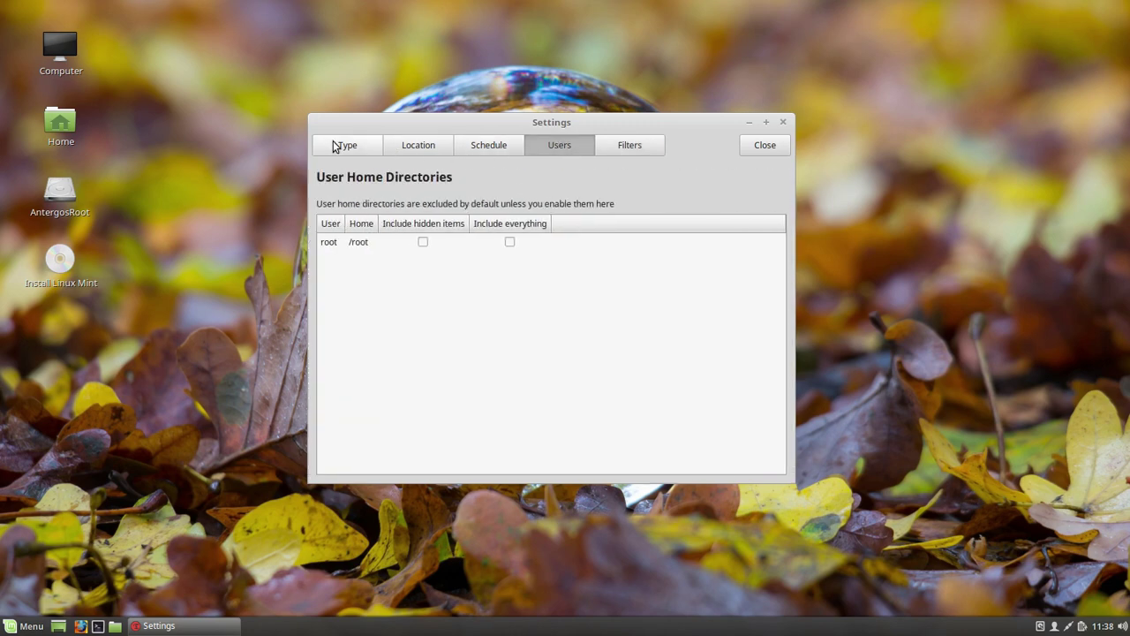
click(336, 146)
click(582, 150)
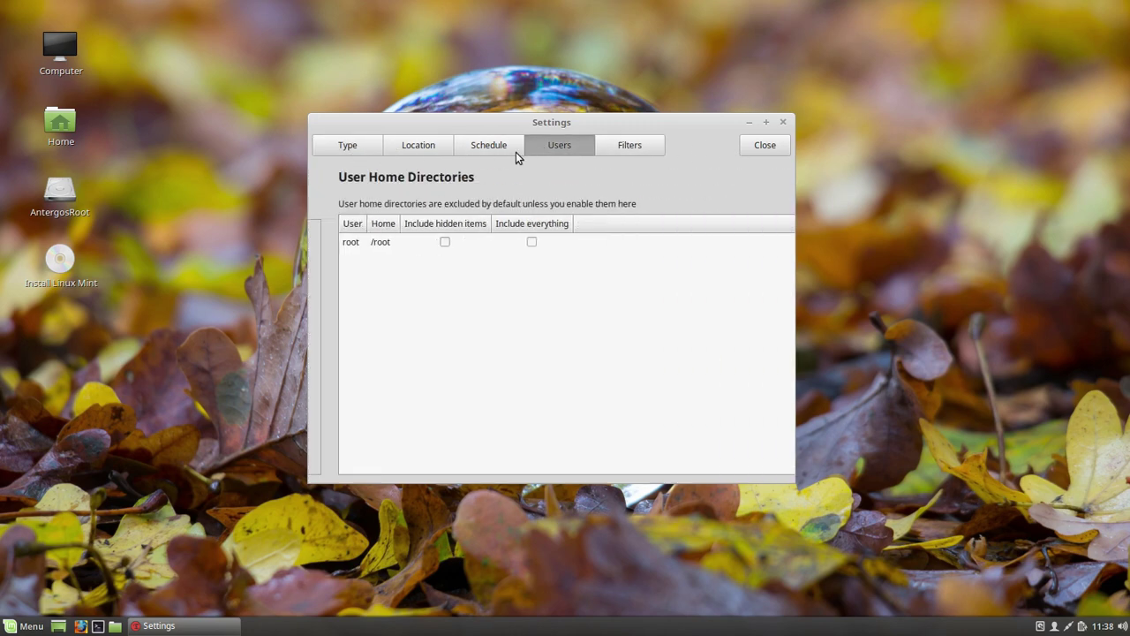
click(765, 147)
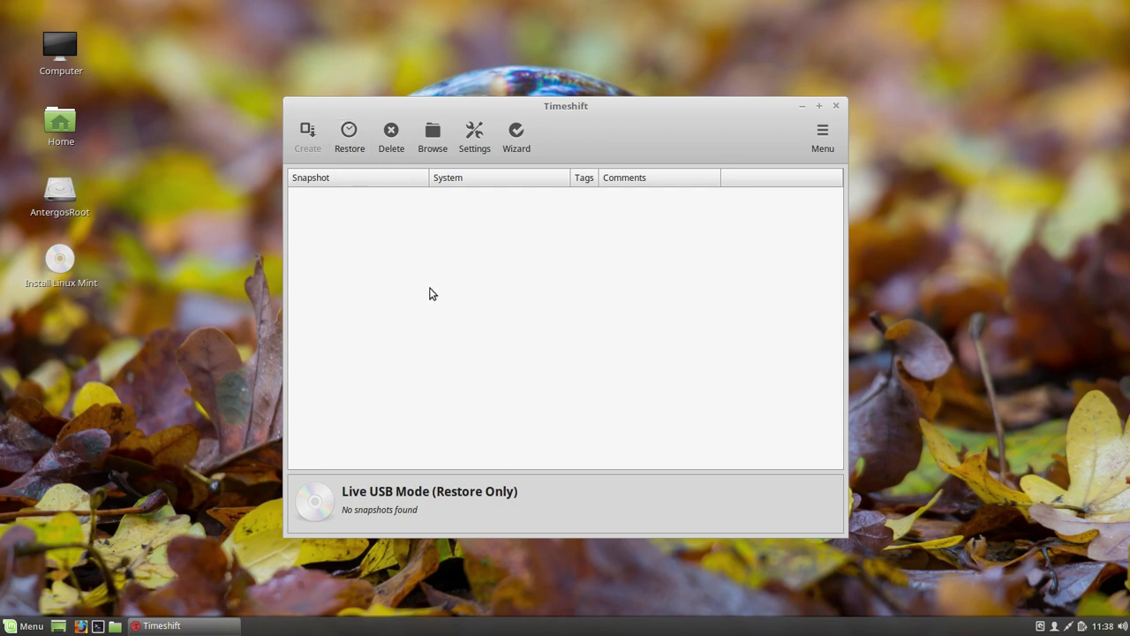
Step: Shift the Timeshift window slightly upward on the desktop, view its application menu and close Timeshift
mouse_move(593, 111)
mouse_down()
mouse_move(511, 114)
mouse_move(586, 114)
mouse_move(582, 105)
mouse_up()
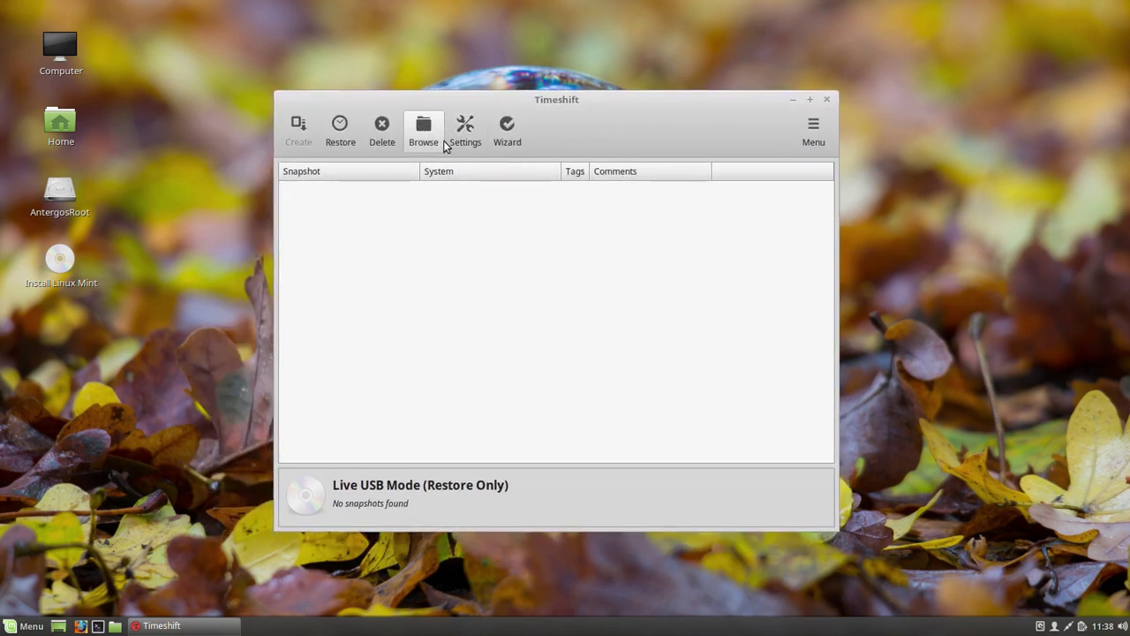
drag(544, 104, 545, 101)
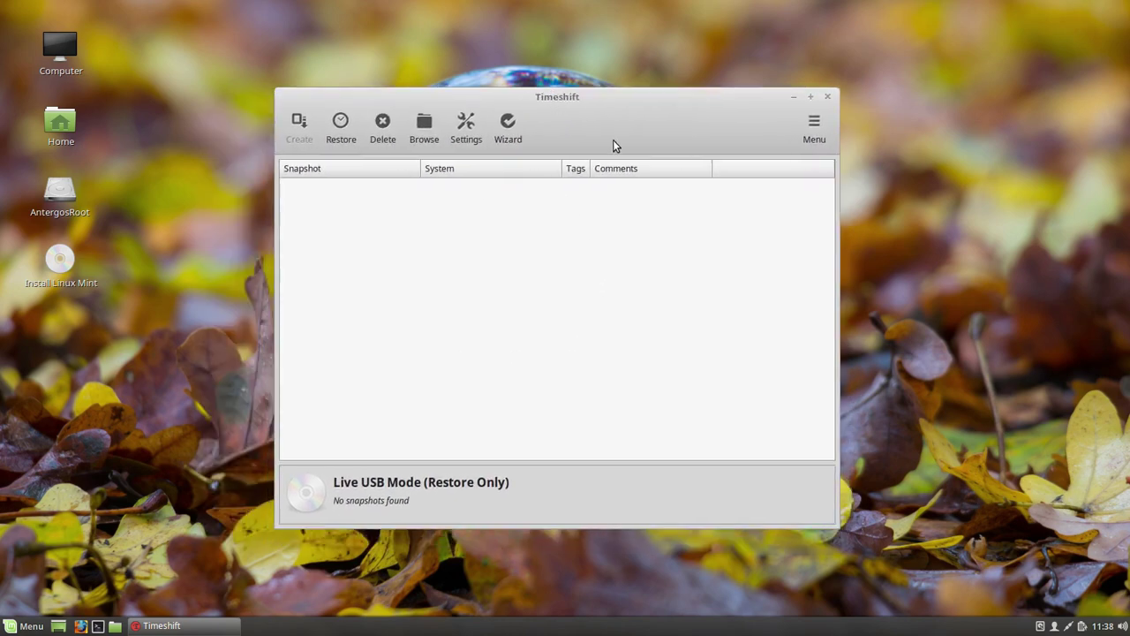
click(812, 141)
click(791, 162)
click(828, 96)
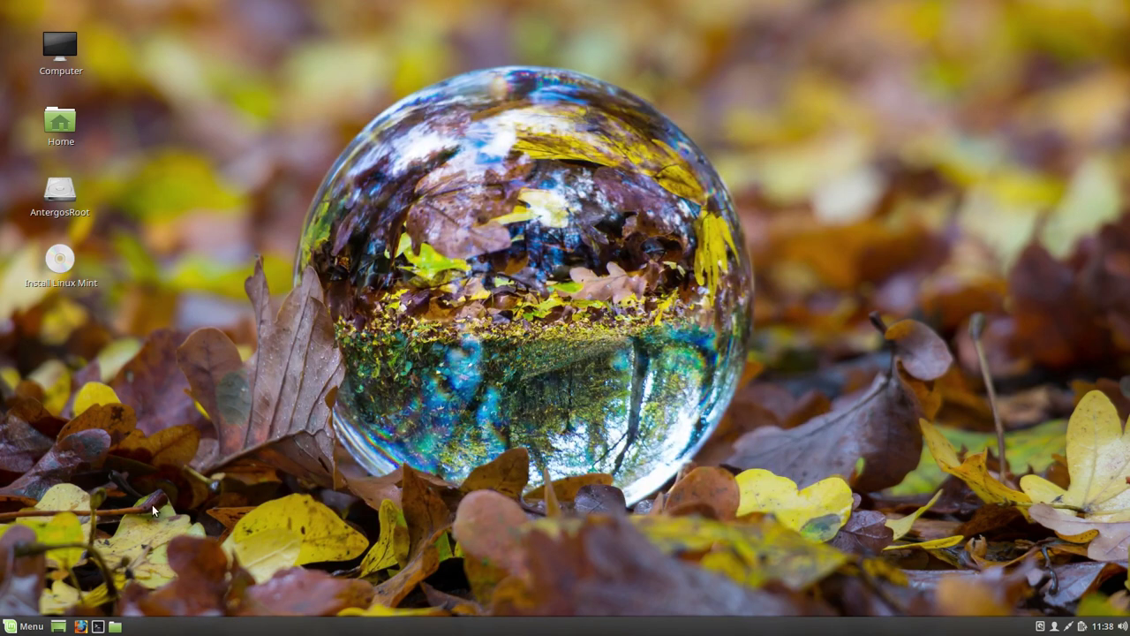
Step: Browse the preinstalled applications in the Accessories, Graphics, Internet, Sound & Video and Administration categories
click(30, 626)
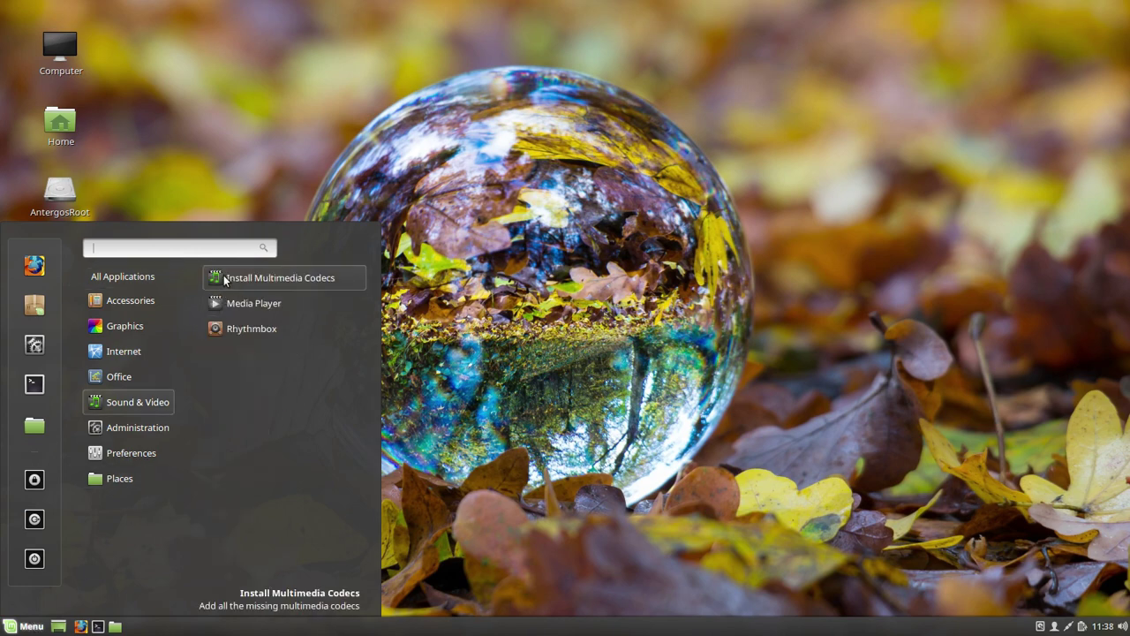
mouse_move(160, 302)
scroll(313, 347, down, 5)
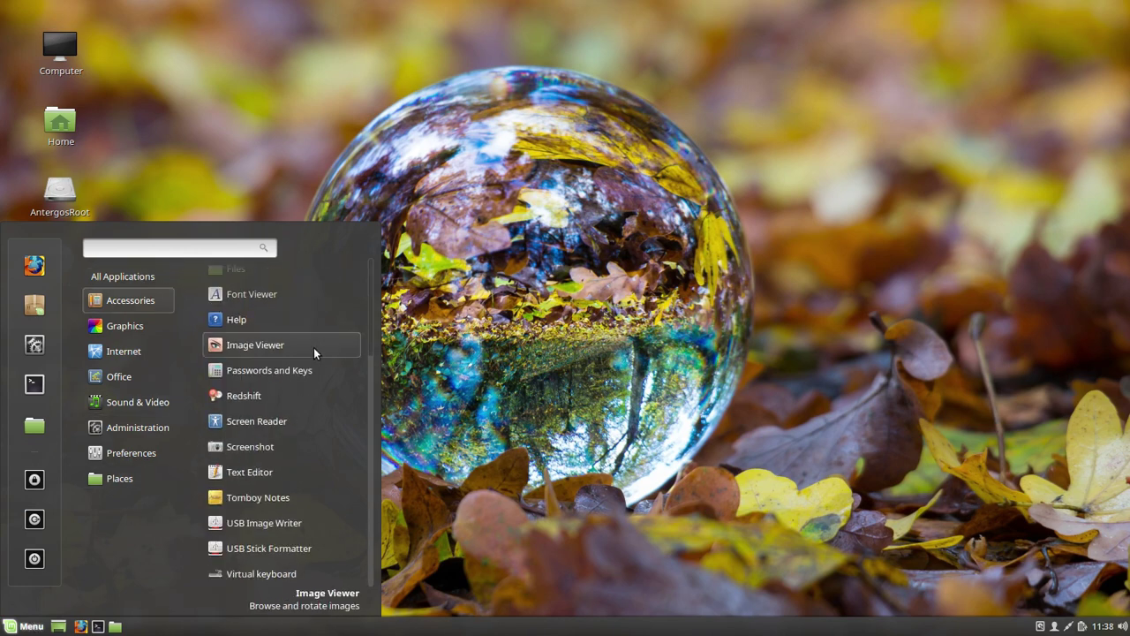
scroll(314, 347, up, 5)
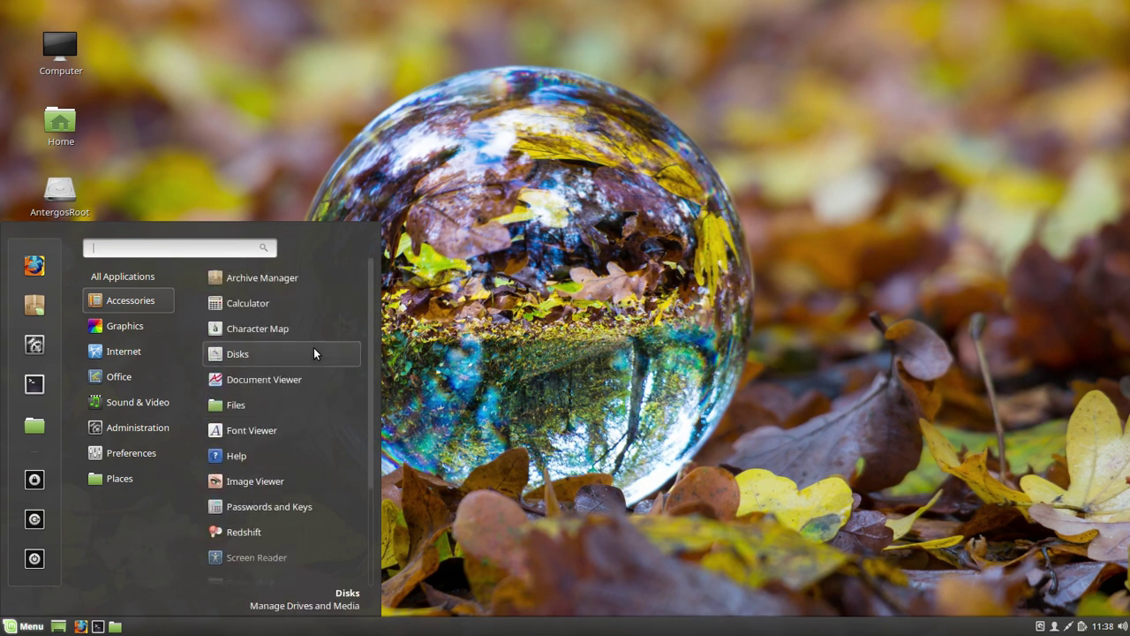
mouse_move(144, 325)
mouse_move(145, 355)
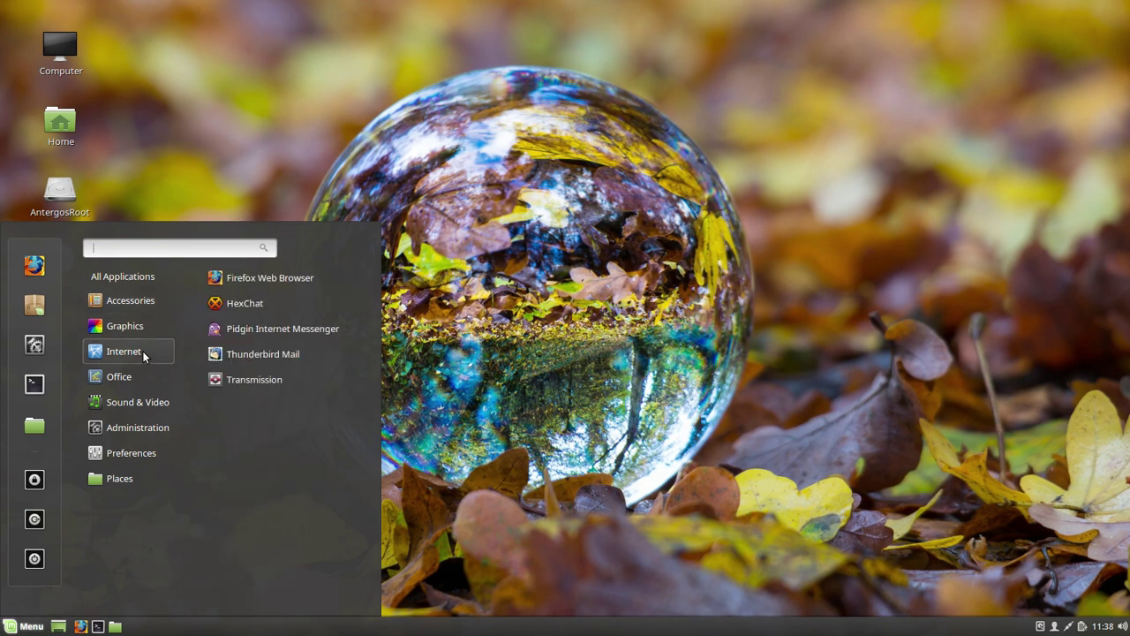
mouse_move(147, 403)
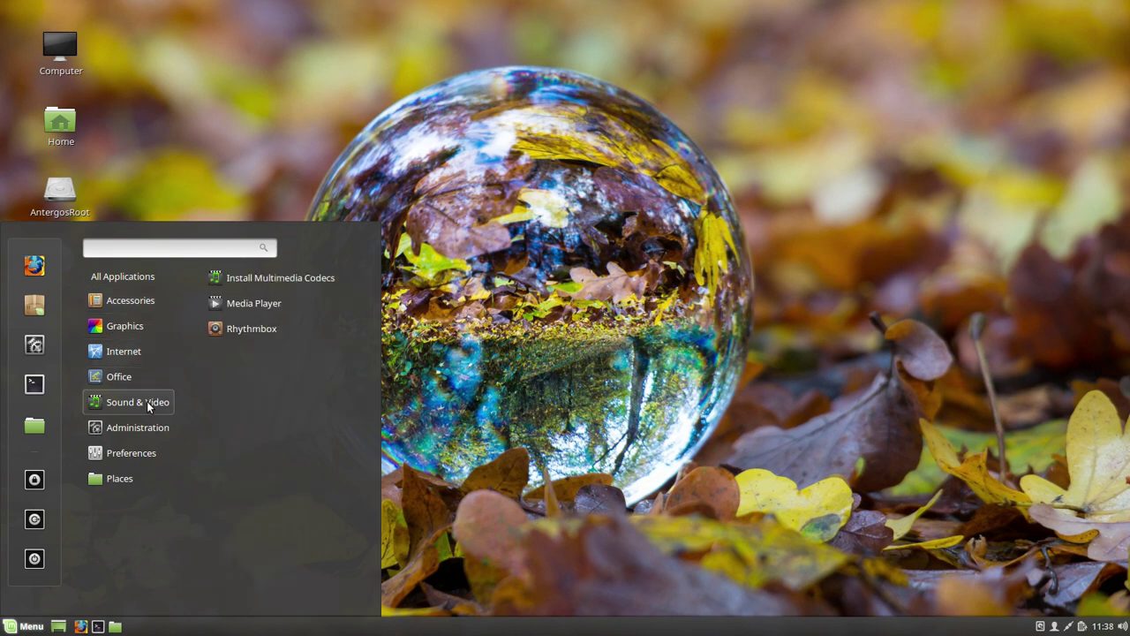
mouse_move(152, 427)
scroll(303, 381, down, 2)
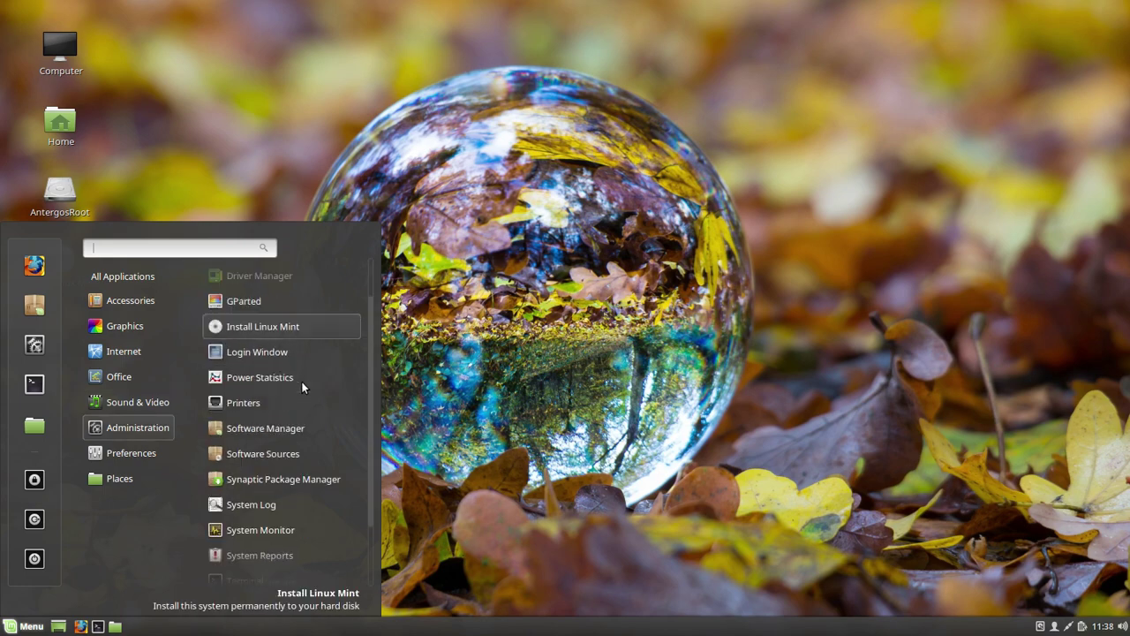
scroll(302, 382, down, 3)
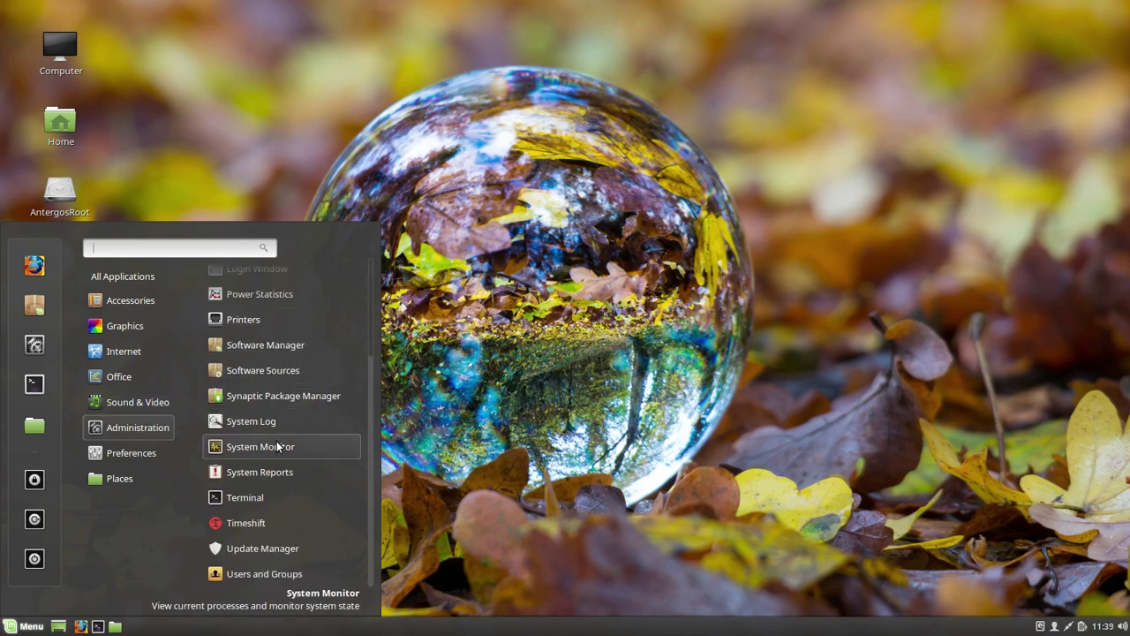
Step: Launch System Monitor, view its Resources page with the window moved toward the middle of the desktop, and close it
click(280, 447)
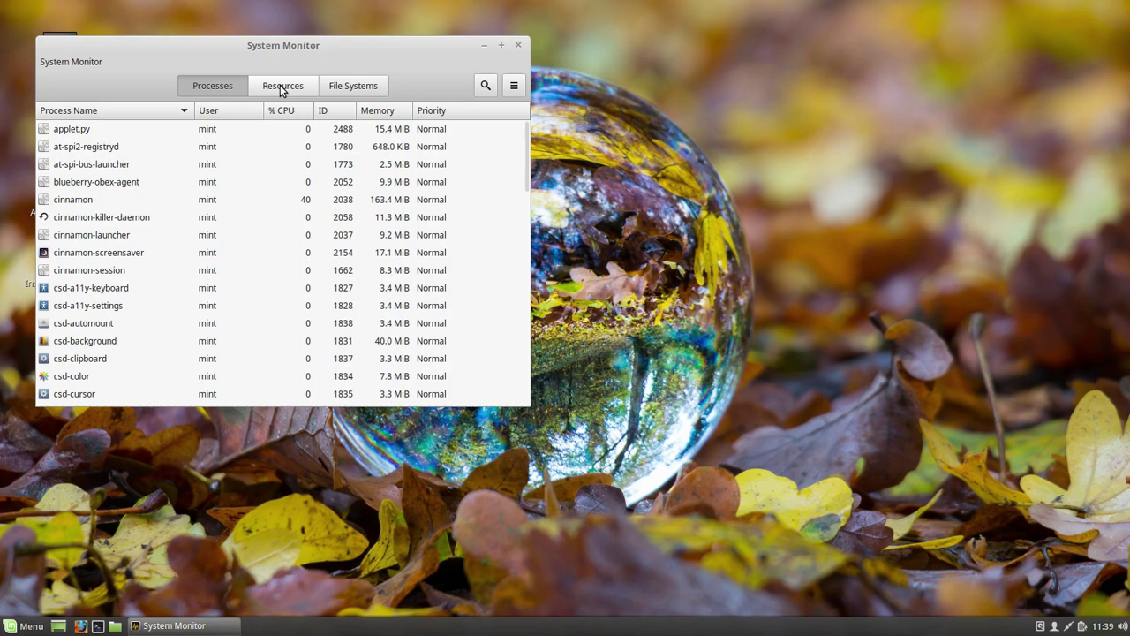
click(283, 86)
drag(313, 53, 529, 73)
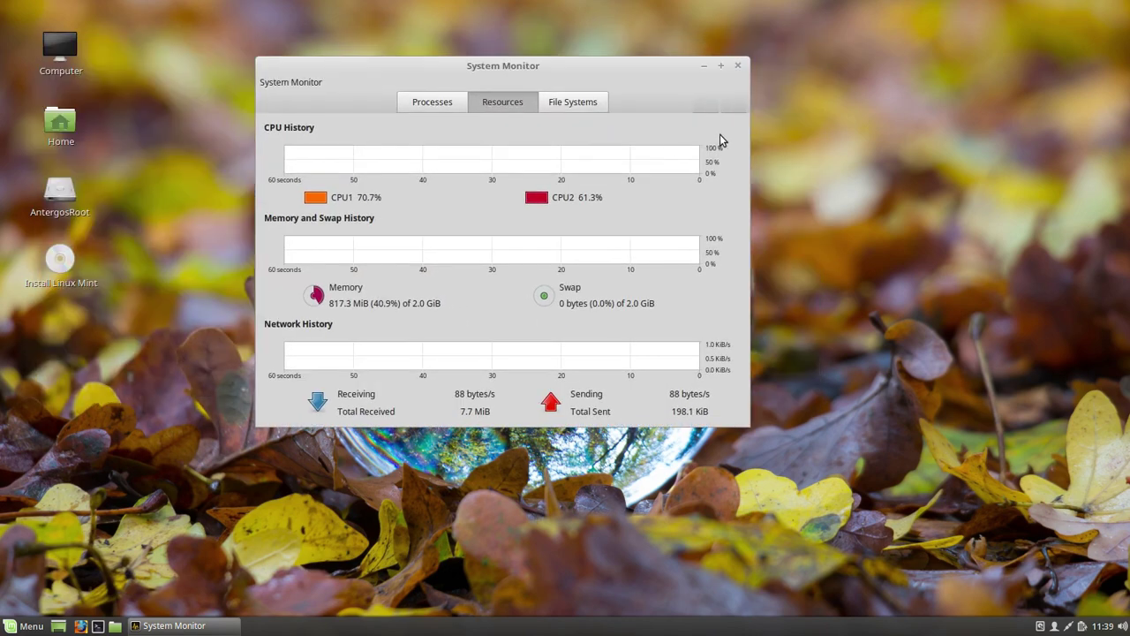
click(737, 66)
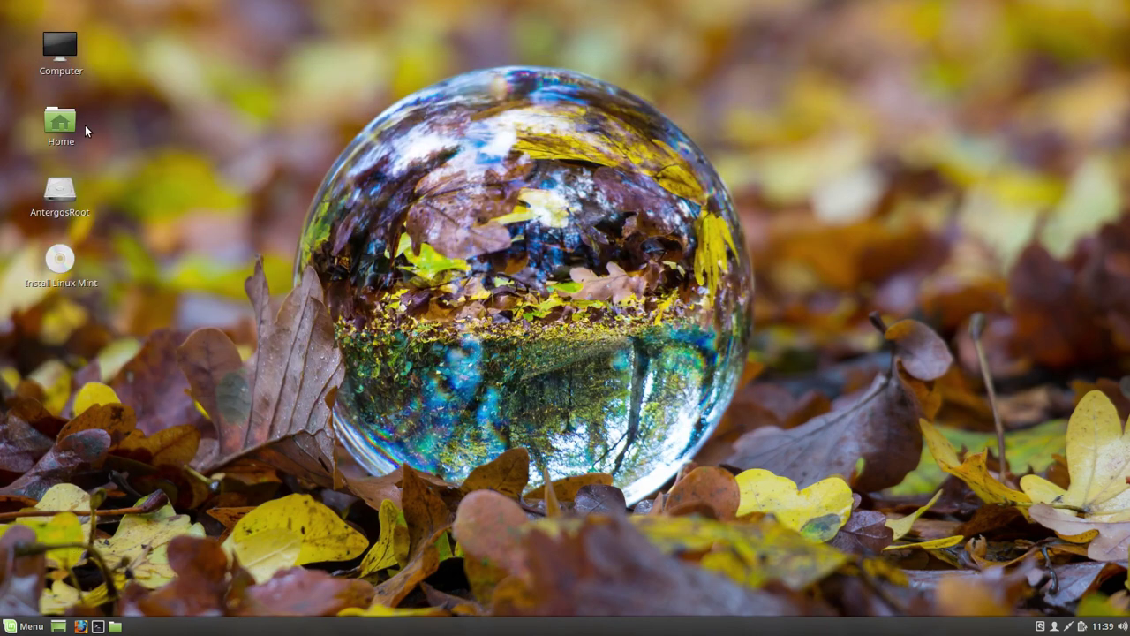
Step: View the contents of the Home folder and close its window
double_click(60, 123)
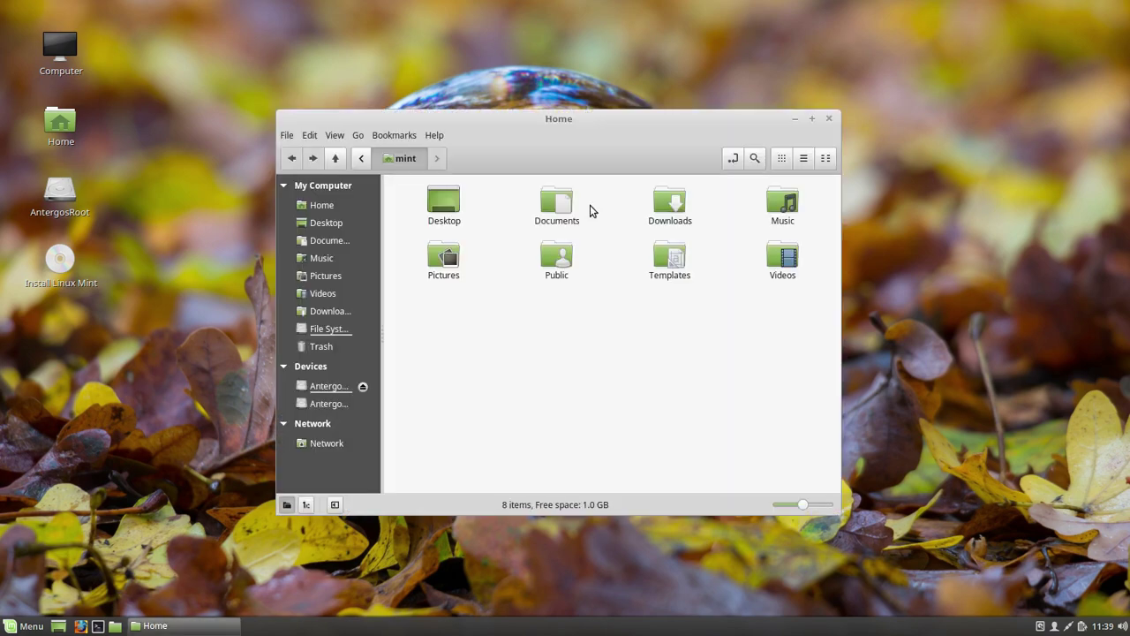
click(827, 118)
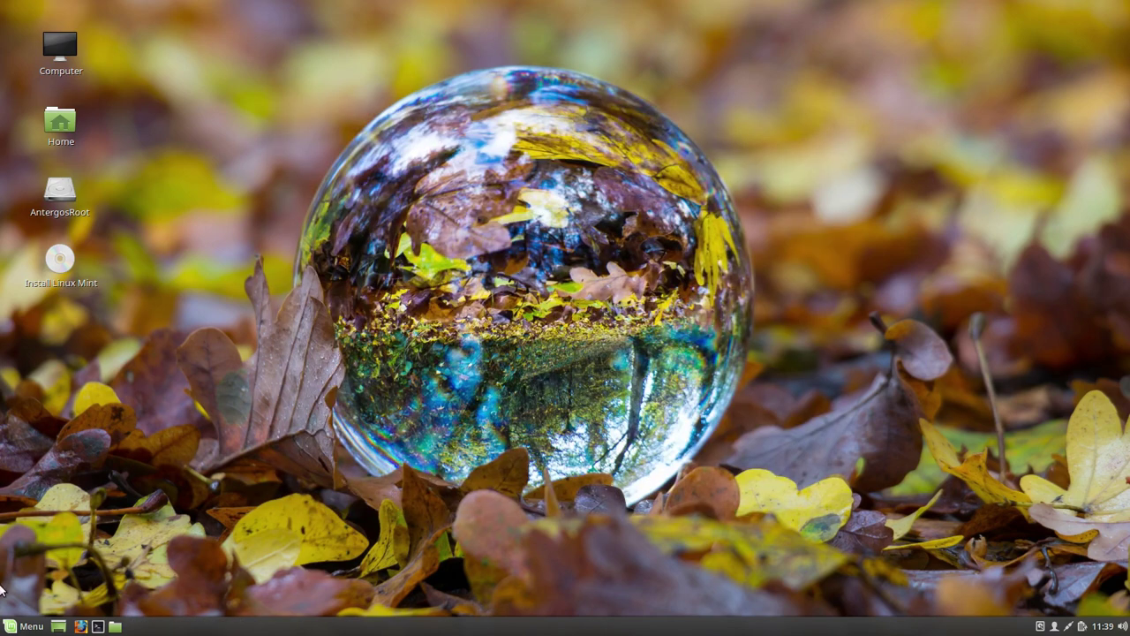
Step: Browse the applications in the Preferences and Administration categories and launch System Reports
click(25, 626)
mouse_move(131, 453)
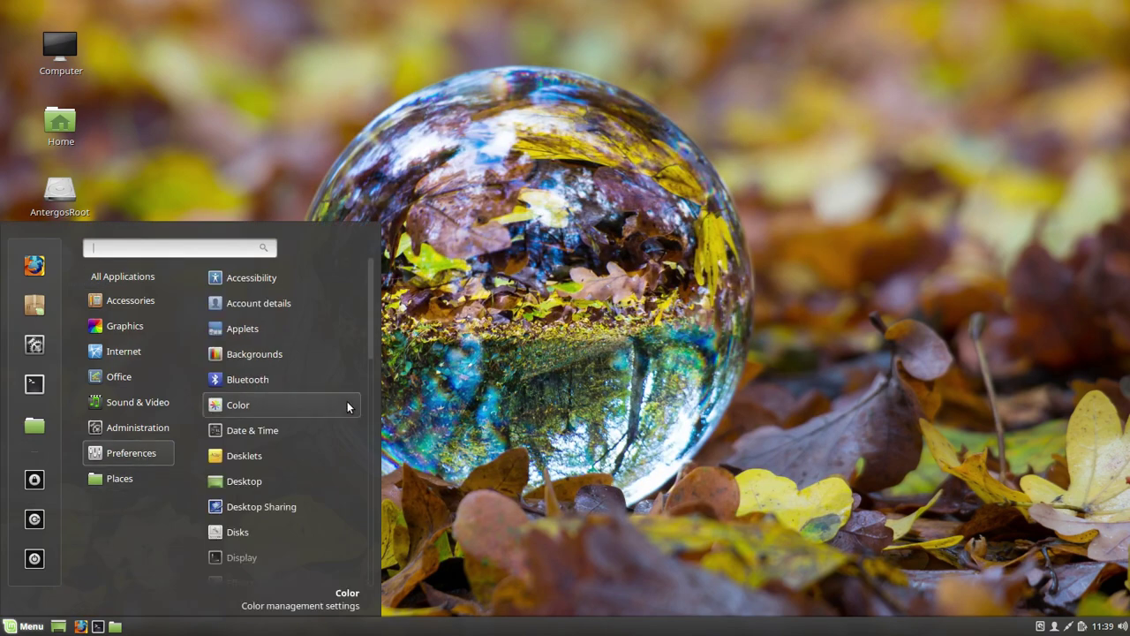
scroll(316, 433, down, 10)
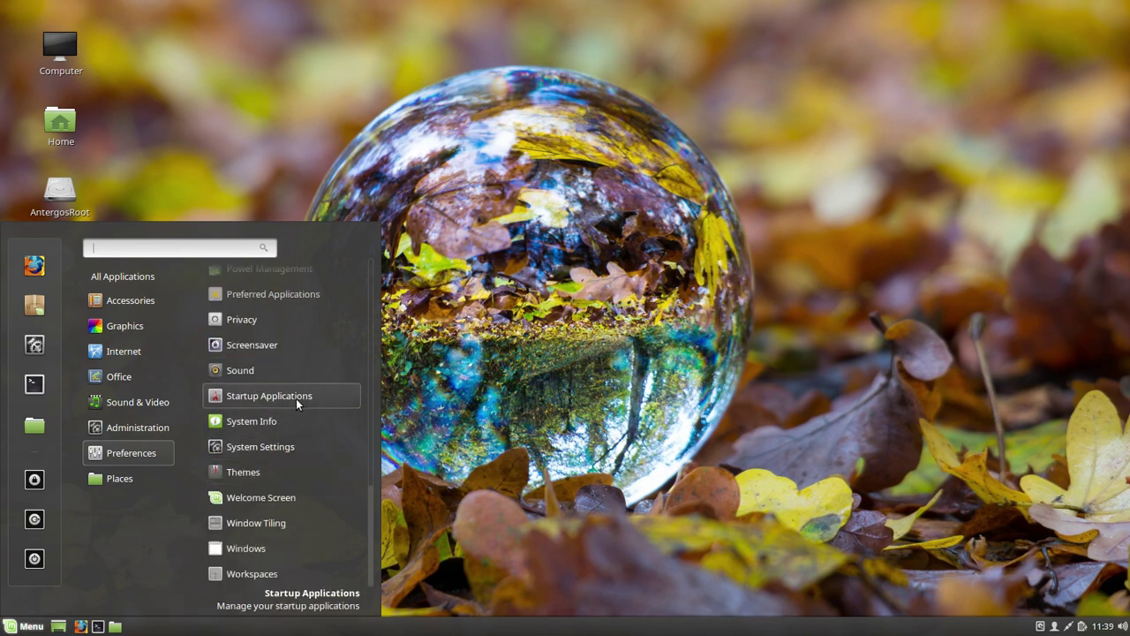
scroll(284, 399, up, 5)
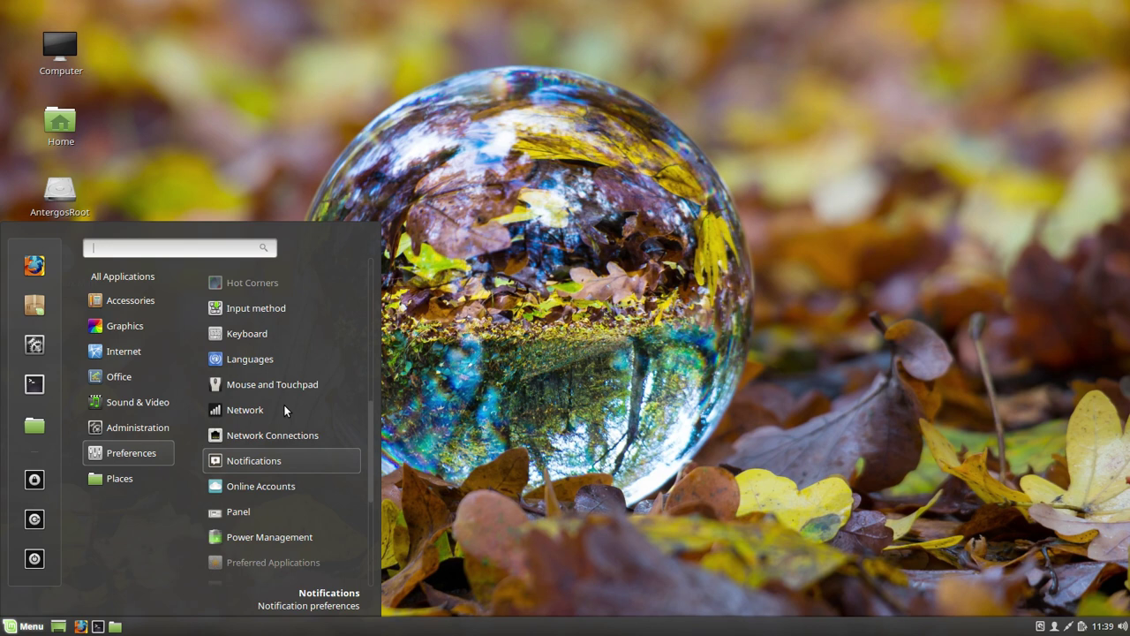
mouse_move(143, 426)
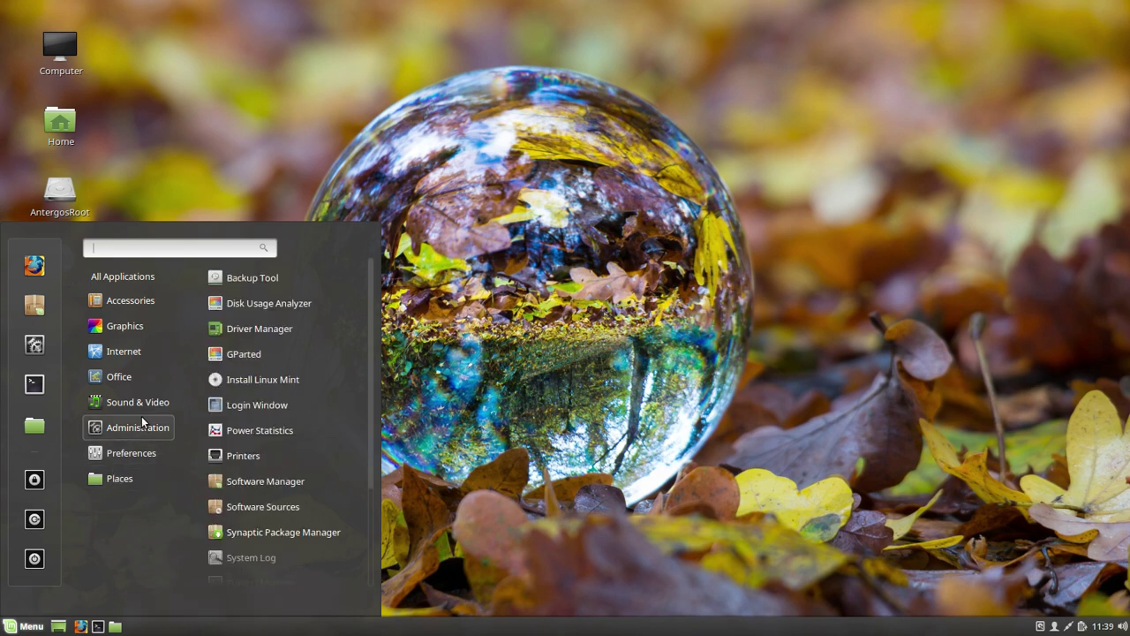
scroll(290, 407, down, 2)
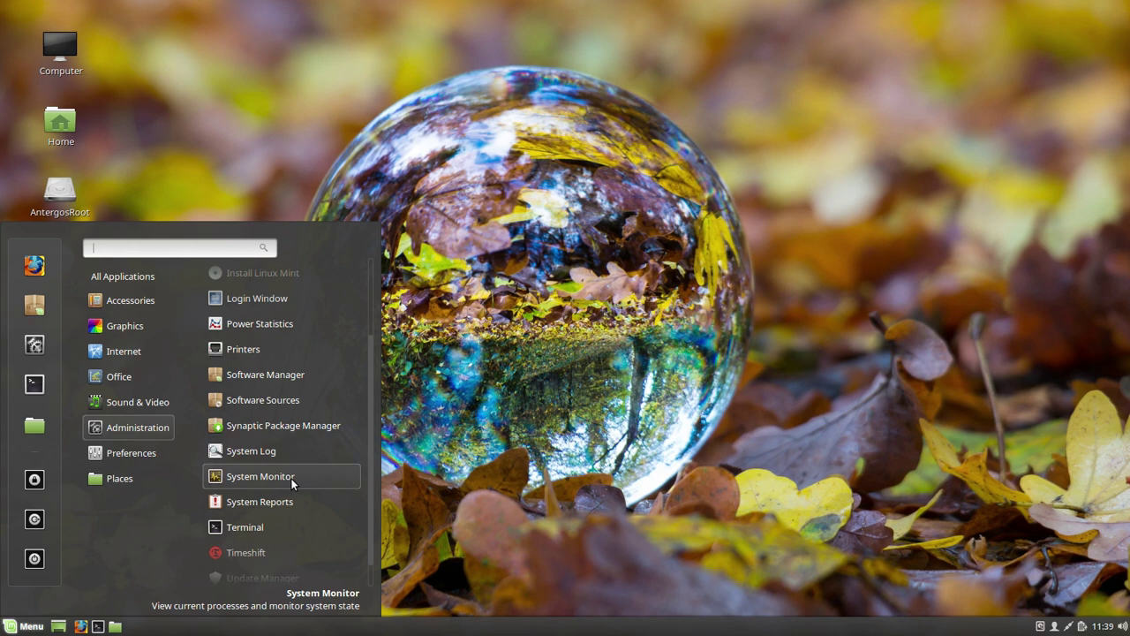
click(265, 501)
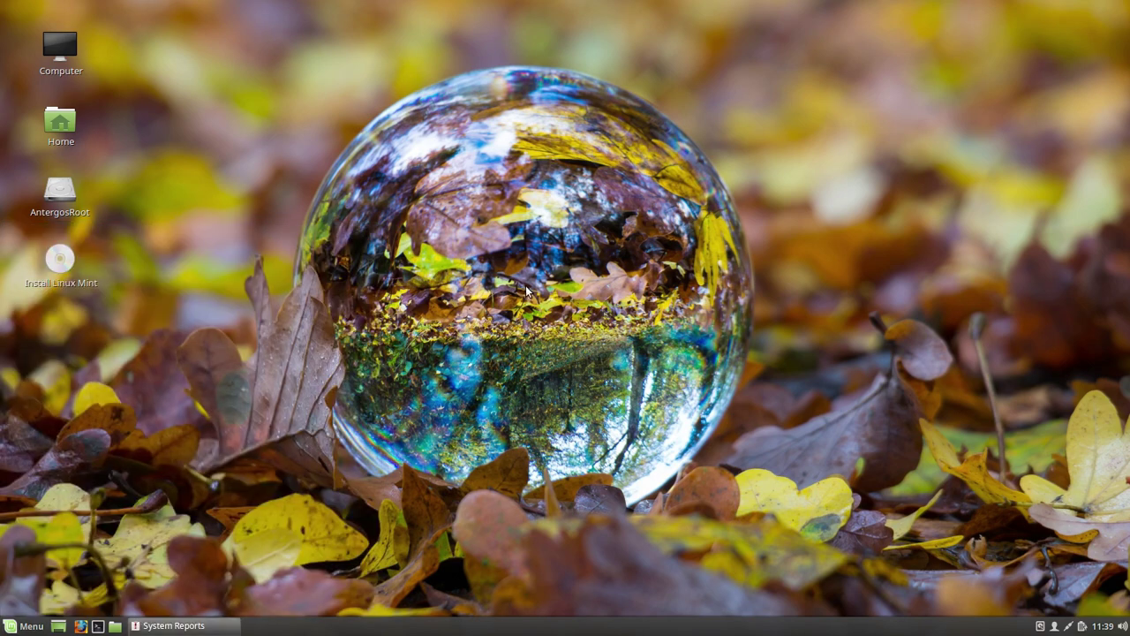
Step: Reposition the System Reports window, review its Information reports and Crash reports pages, and close it
drag(567, 135, 476, 108)
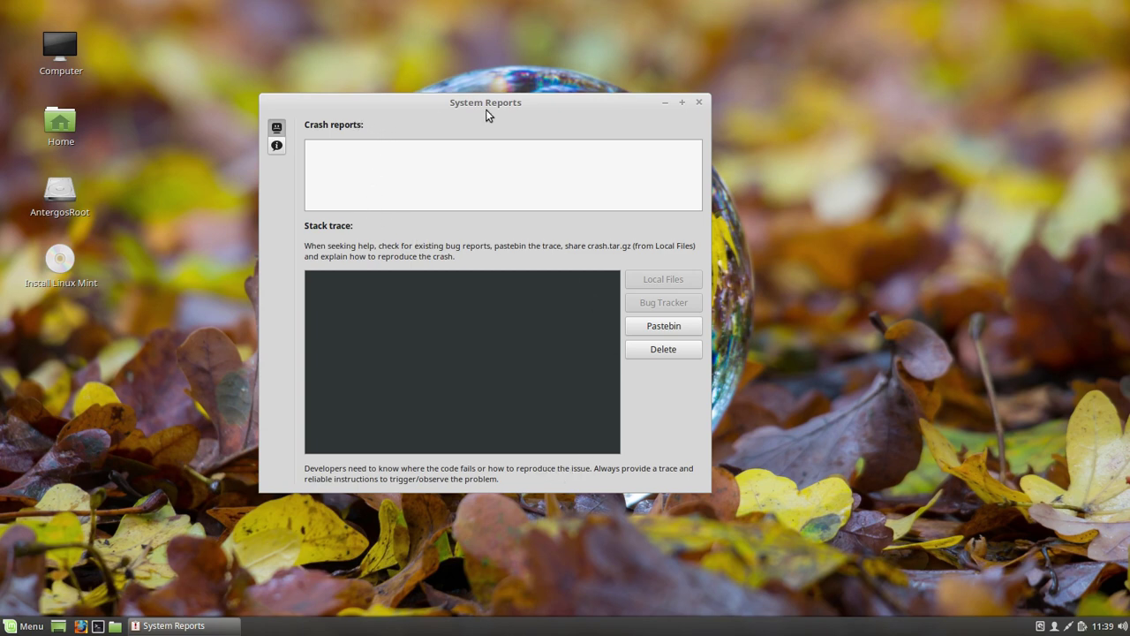
mouse_move(492, 103)
mouse_down()
mouse_move(440, 121)
mouse_move(505, 94)
mouse_up()
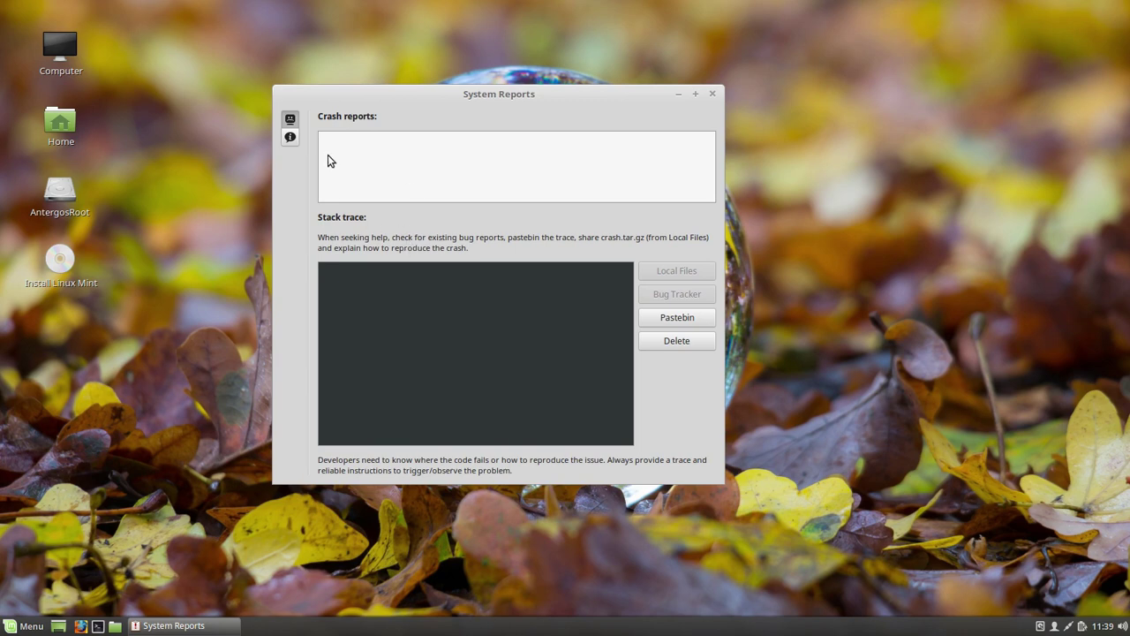
click(290, 137)
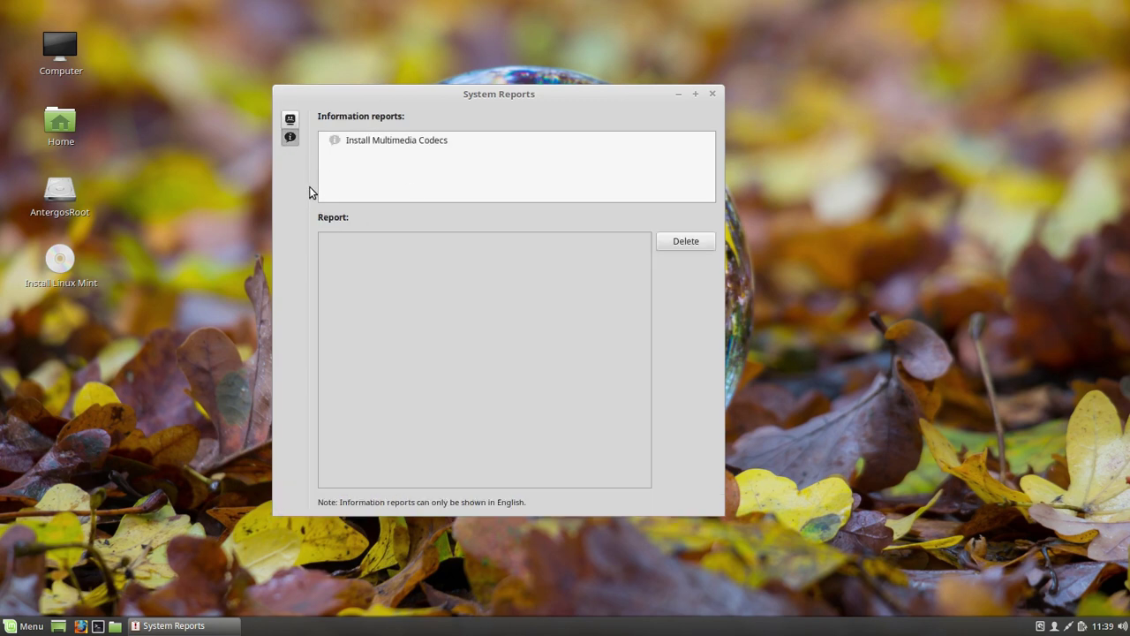
click(290, 120)
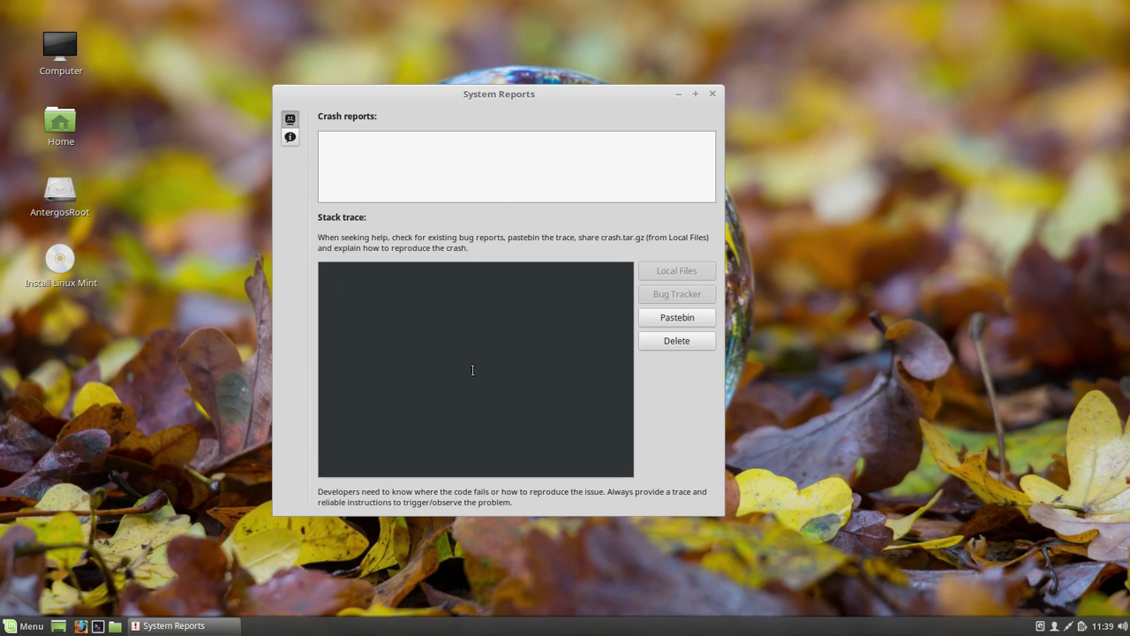
click(712, 93)
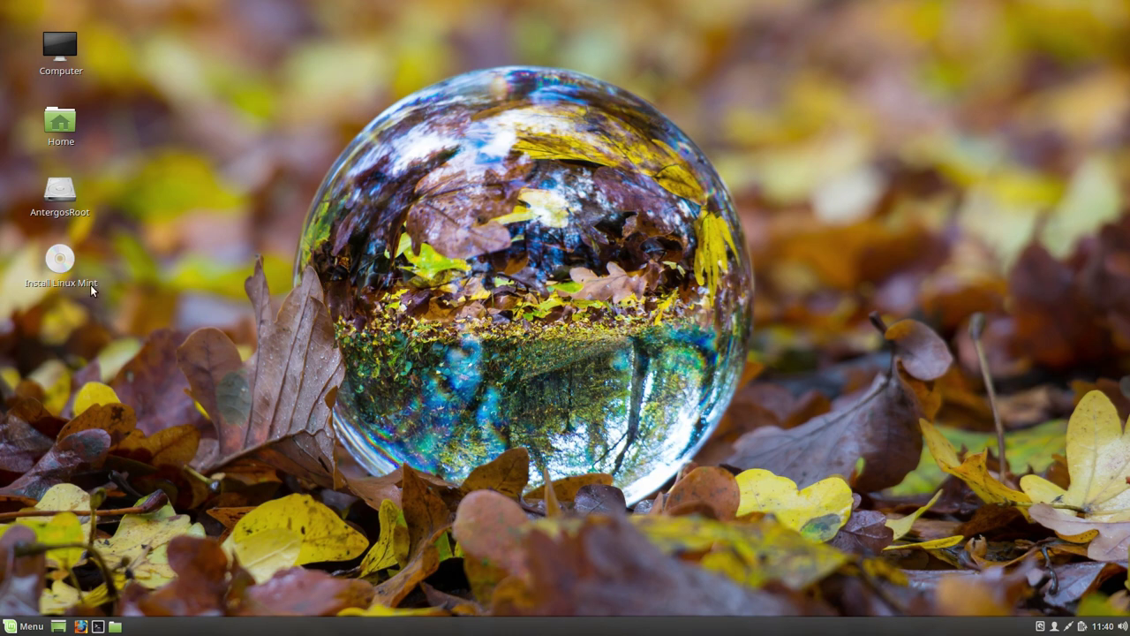
Step: Browse the complete list of installed applications through to its last entries
click(24, 625)
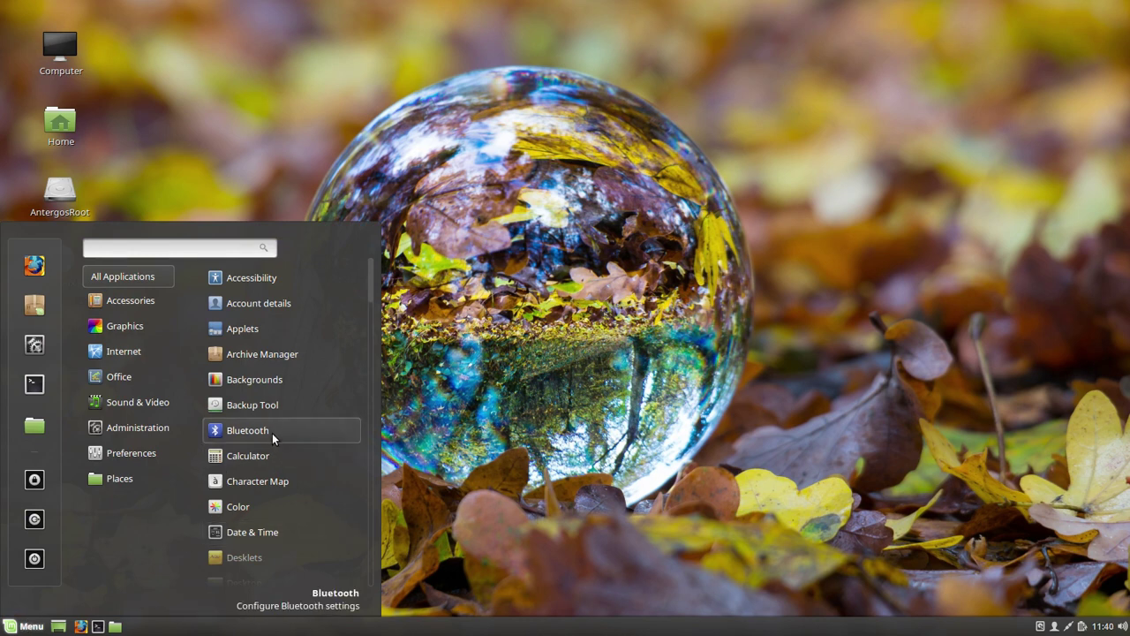
scroll(272, 433, down, 10)
scroll(273, 435, down, 10)
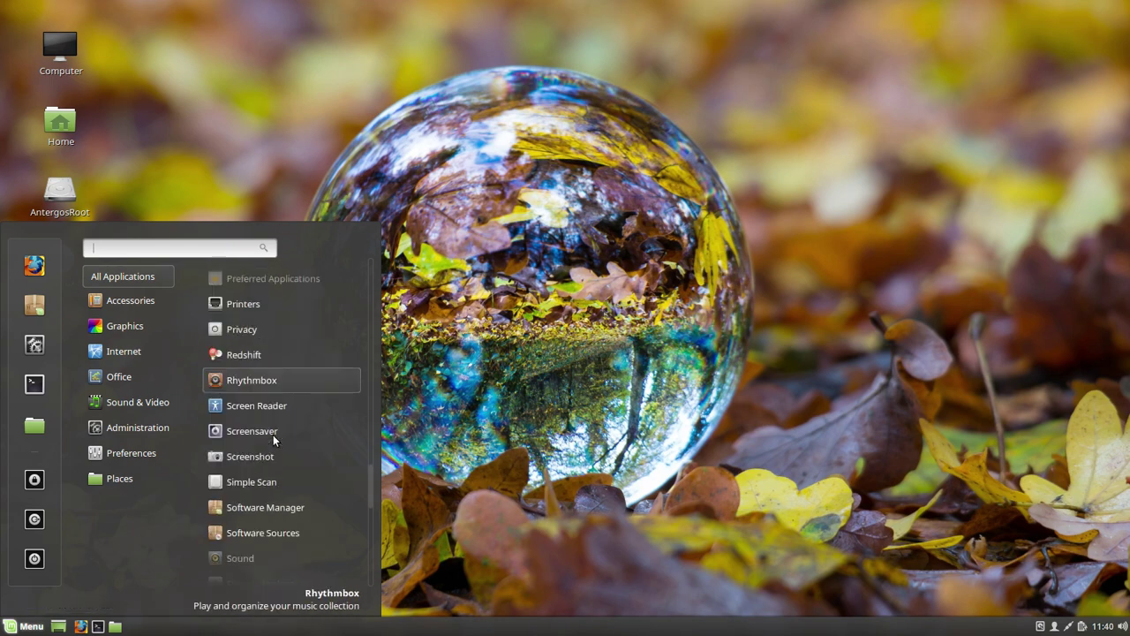
scroll(273, 433, down, 5)
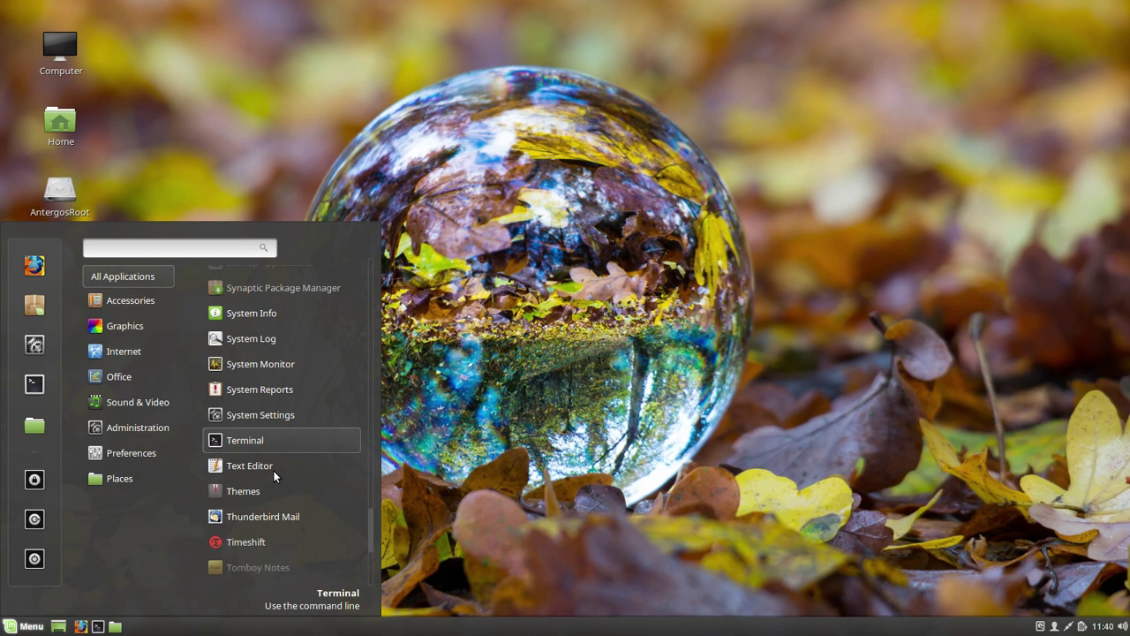
scroll(275, 491, down, 4)
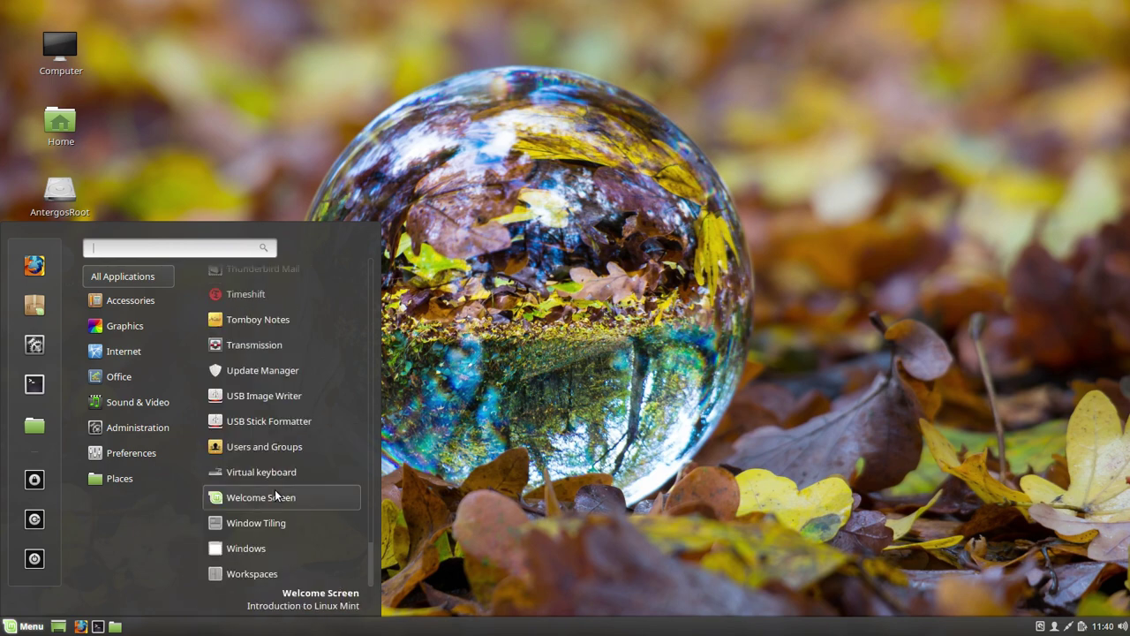
Step: Dismiss the application list, open the Home folder from the desktop, reposition its window and close it
click(607, 270)
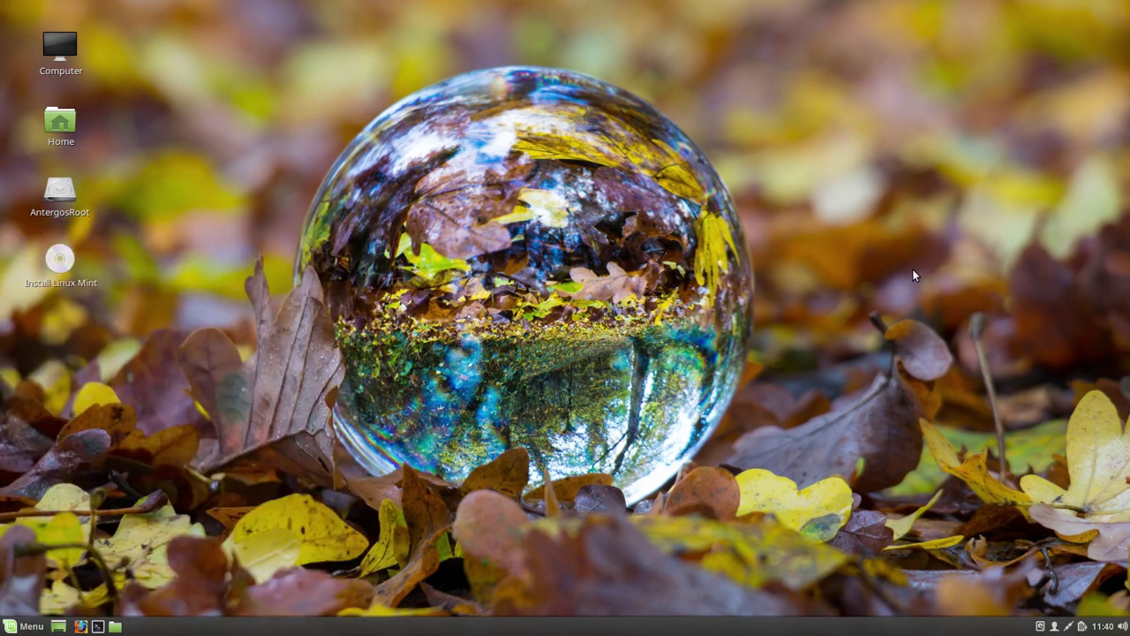
double_click(60, 125)
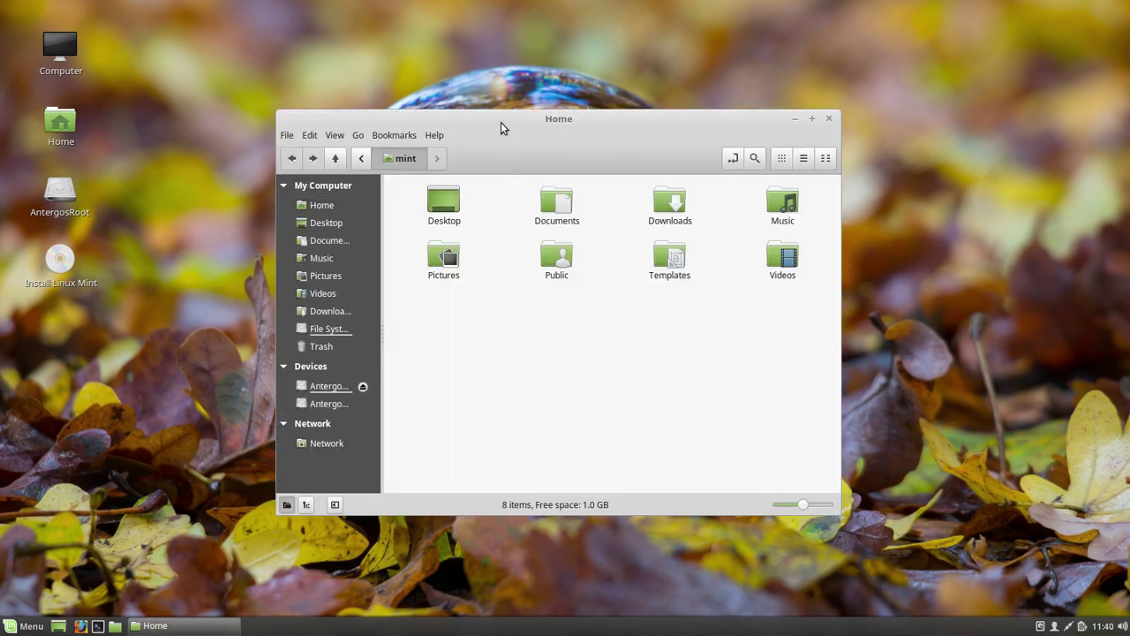
drag(500, 122, 147, 77)
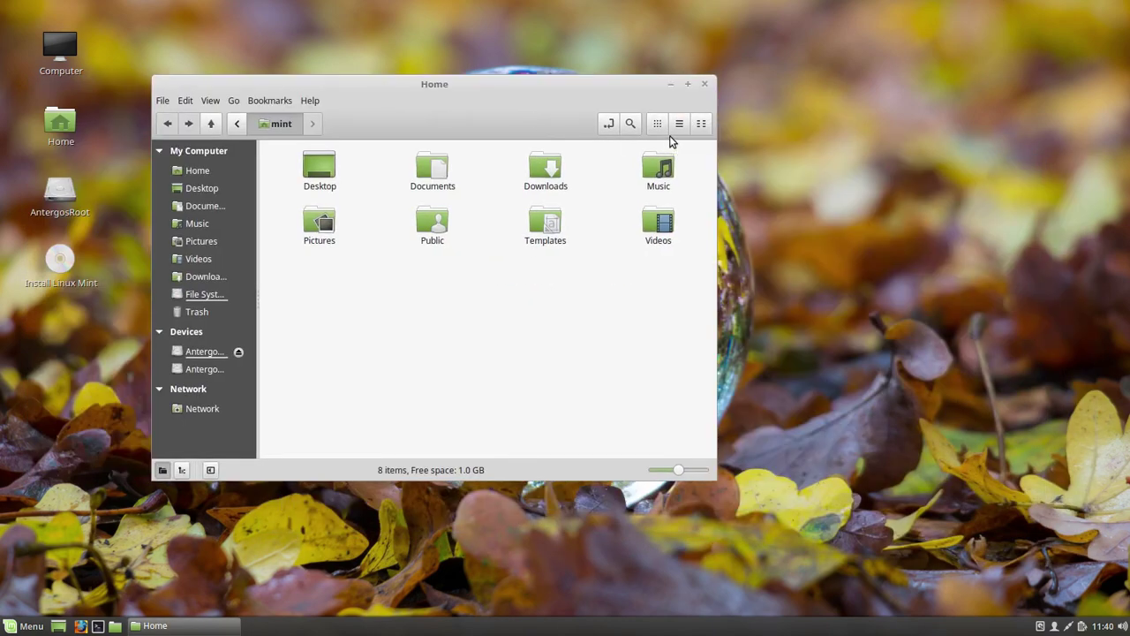
click(704, 82)
Step: Launch System Settings, the Home folder, a terminal and the Calculator so that several windows are open
click(21, 625)
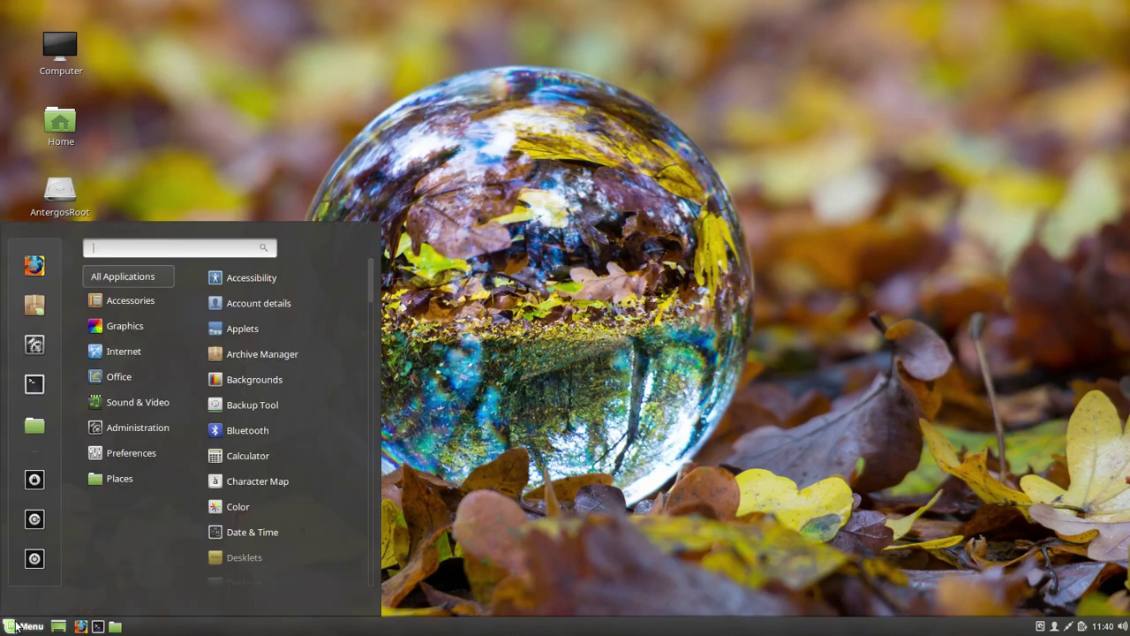
click(40, 356)
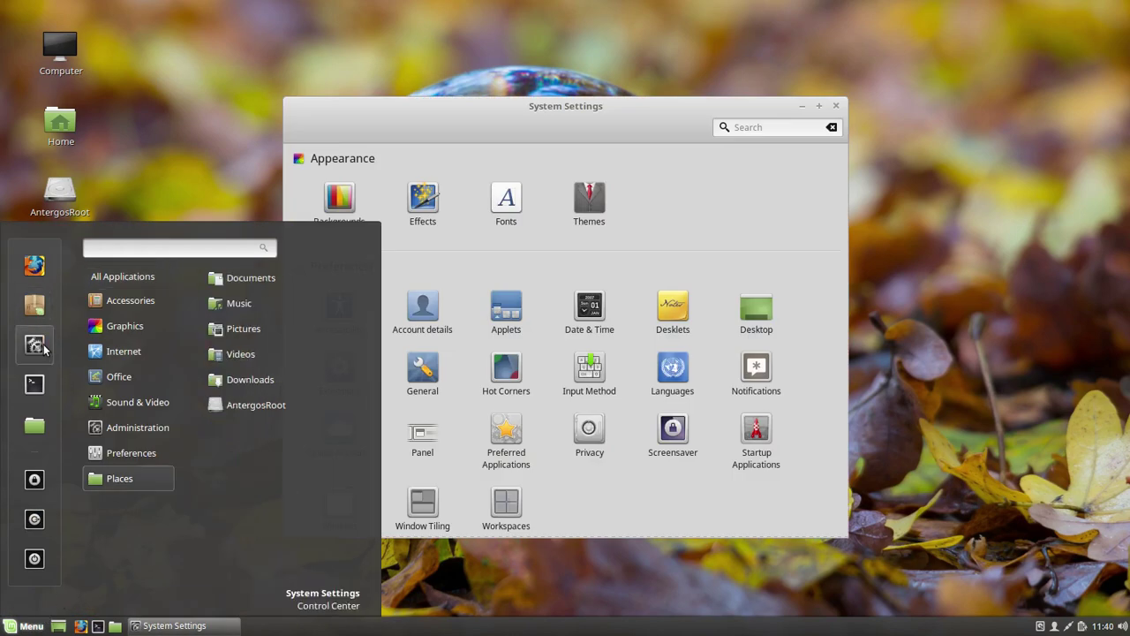
click(34, 425)
key(super)
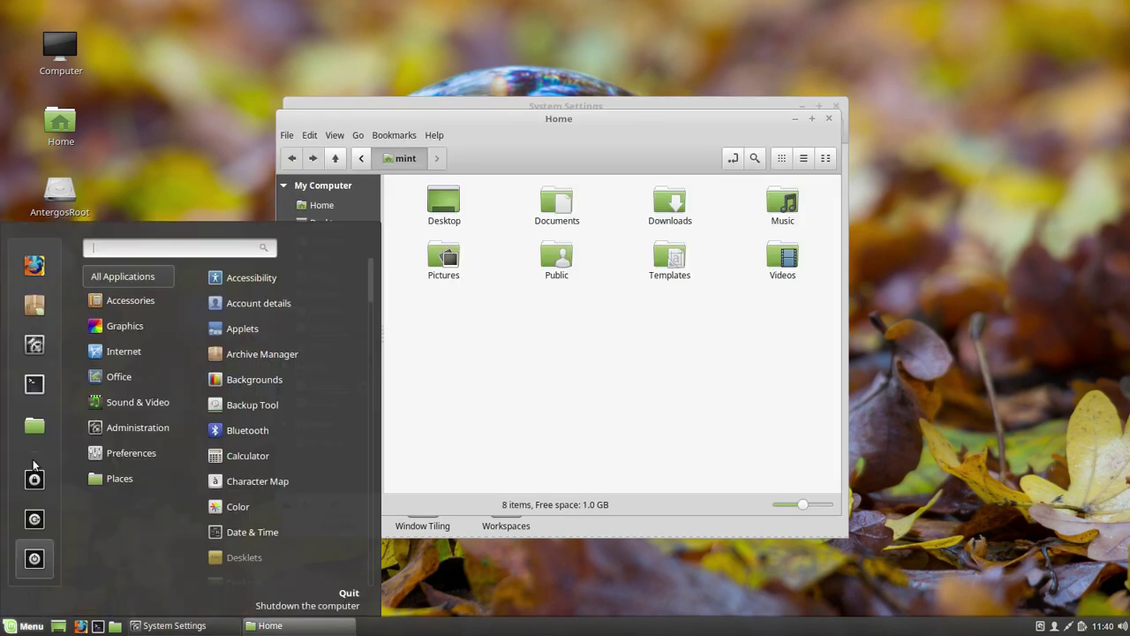
click(35, 383)
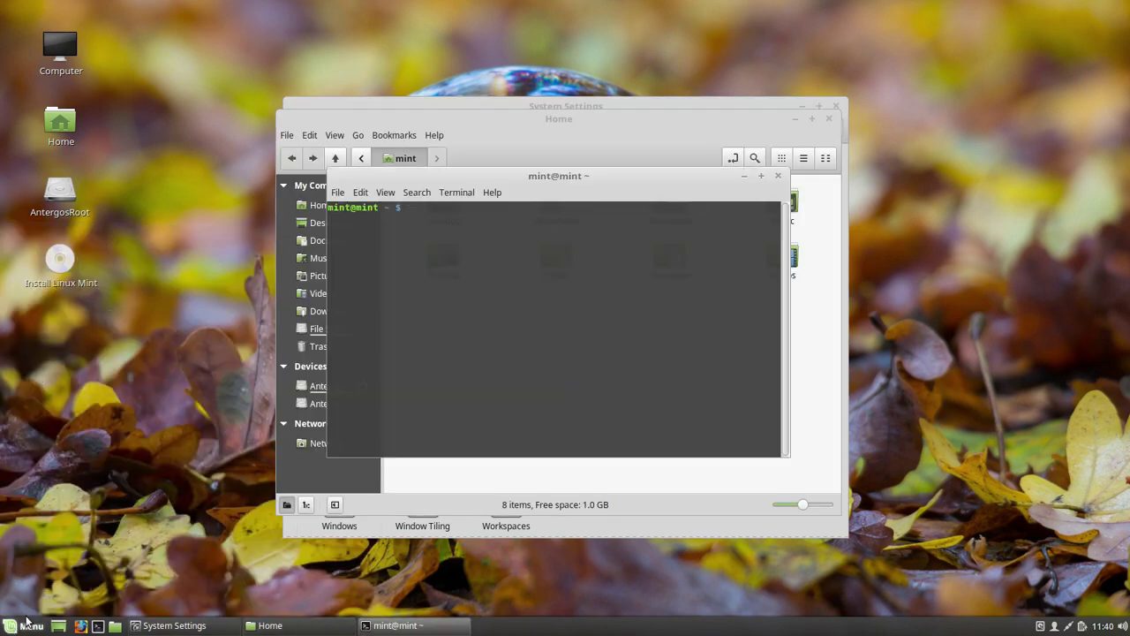
click(14, 624)
click(251, 456)
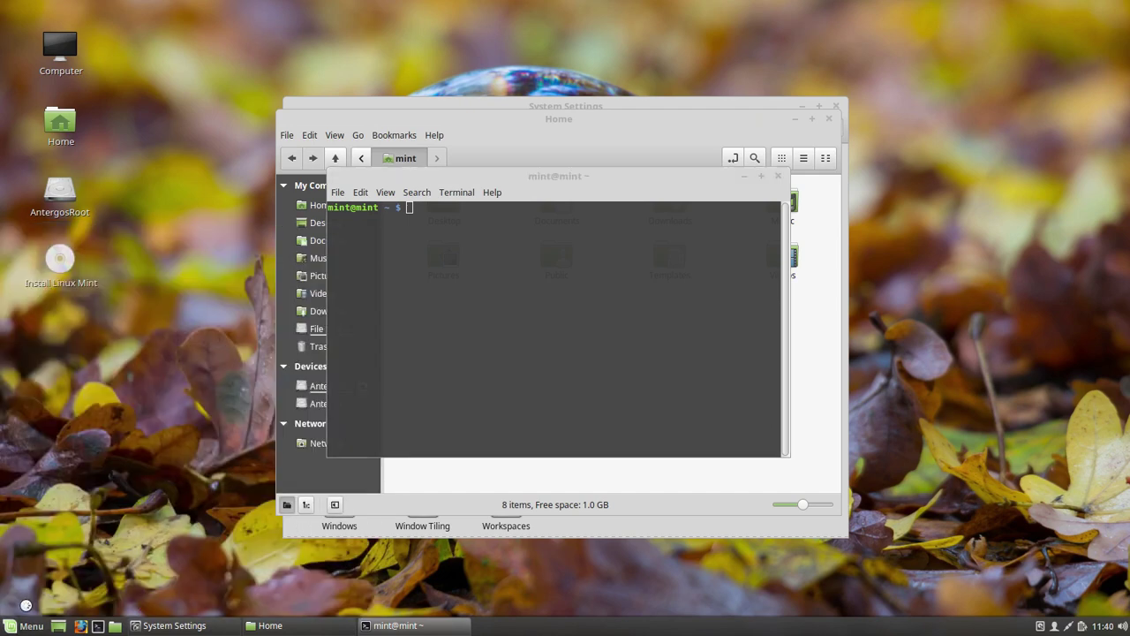
key(super)
scroll(290, 498, down, 5)
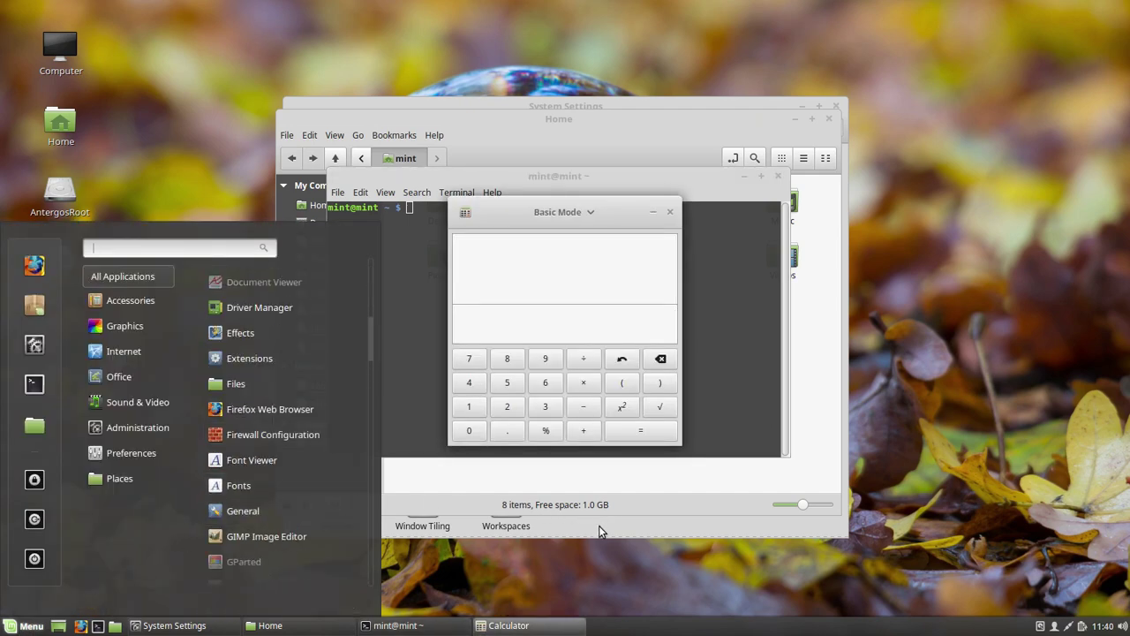
key(Escape)
Step: Cycle through the open windows with the window switcher and bring System Settings to the front
key(alt+Tab)
key(alt+Tab)
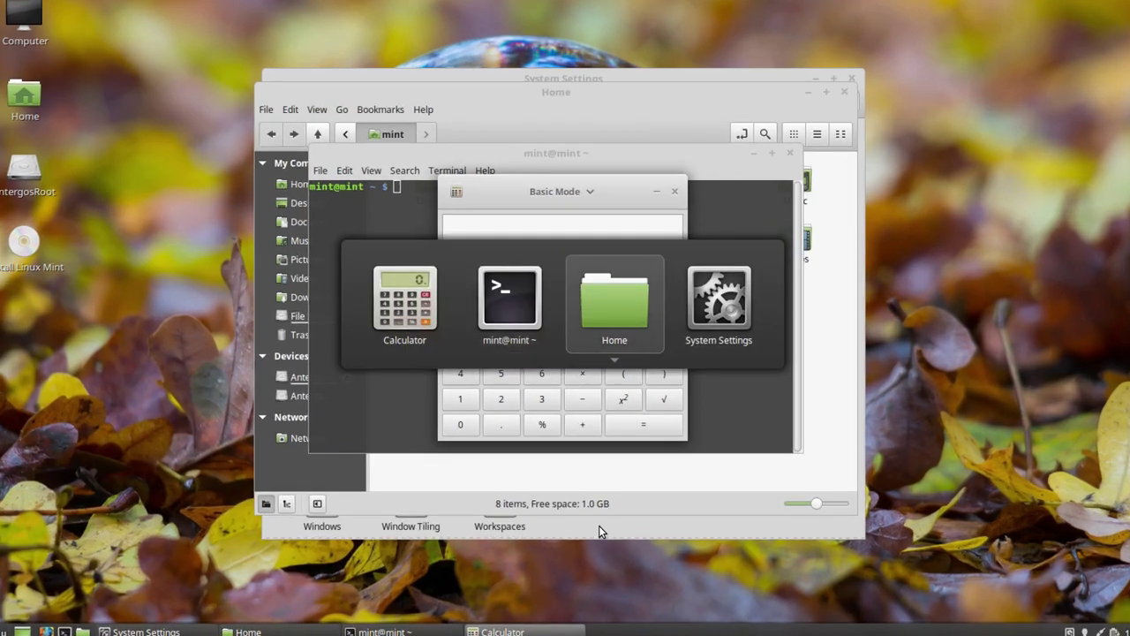
key(alt+Tab)
key(alt+Tab)
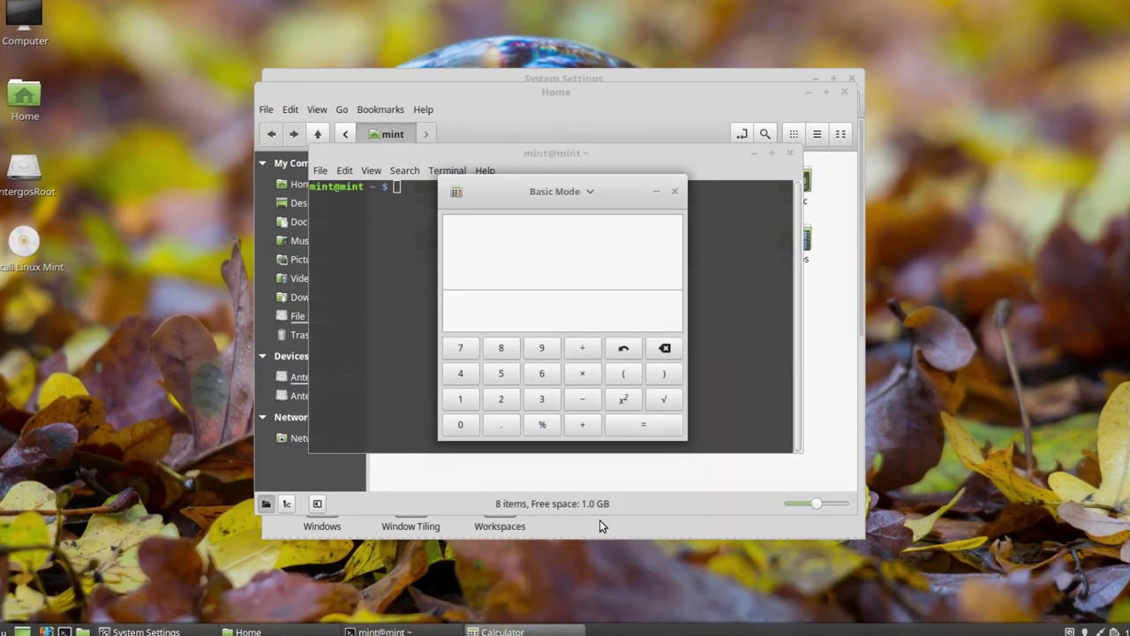
key(alt+Tab)
key(alt+Tab)
key(alt+Tab)
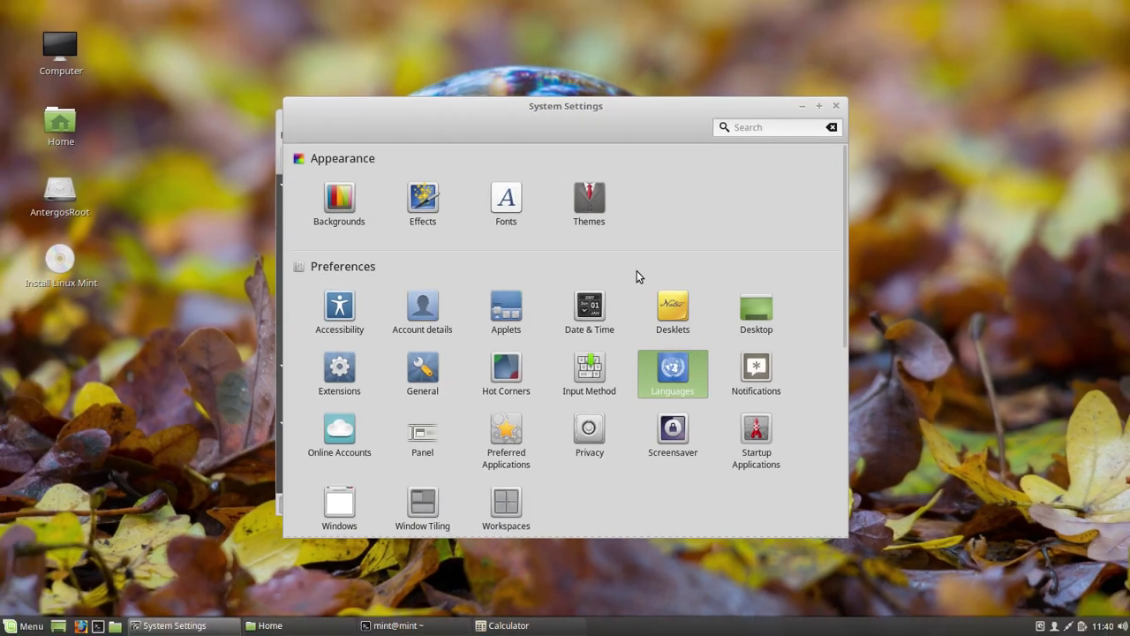
Step: Cycle through the window switcher once more and come back to System Settings
key(alt+Tab)
key(Tab)
key(Tab)
key(Tab)
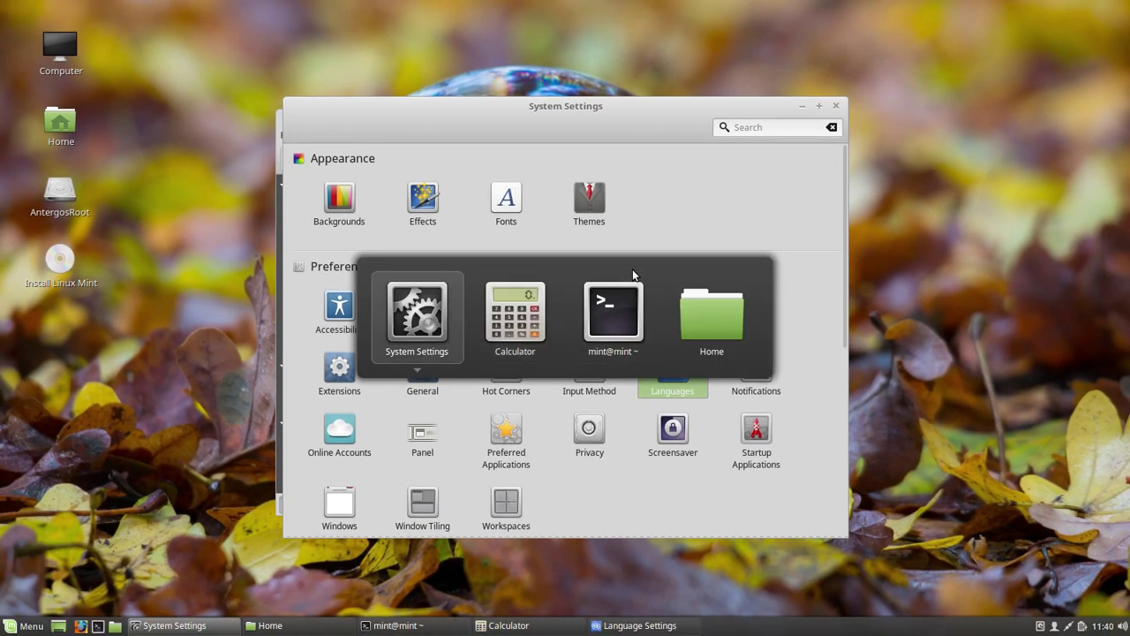
key(Tab)
key(Tab)
click(683, 246)
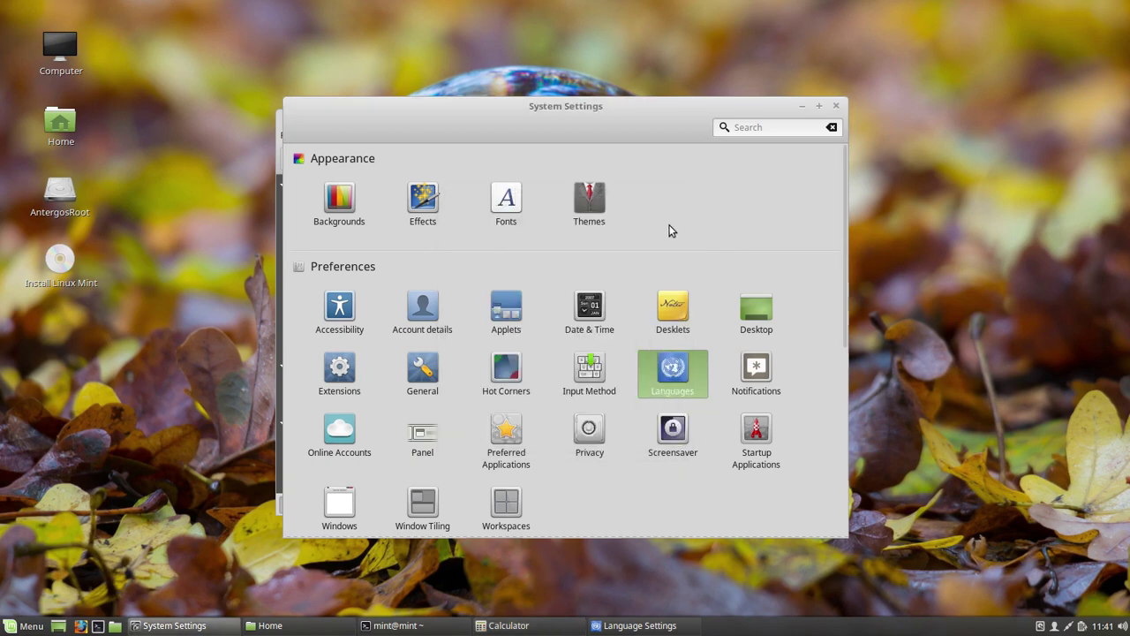
Step: Review the Customize and Enable effects pages of the Effects settings and return to the settings overview
click(422, 209)
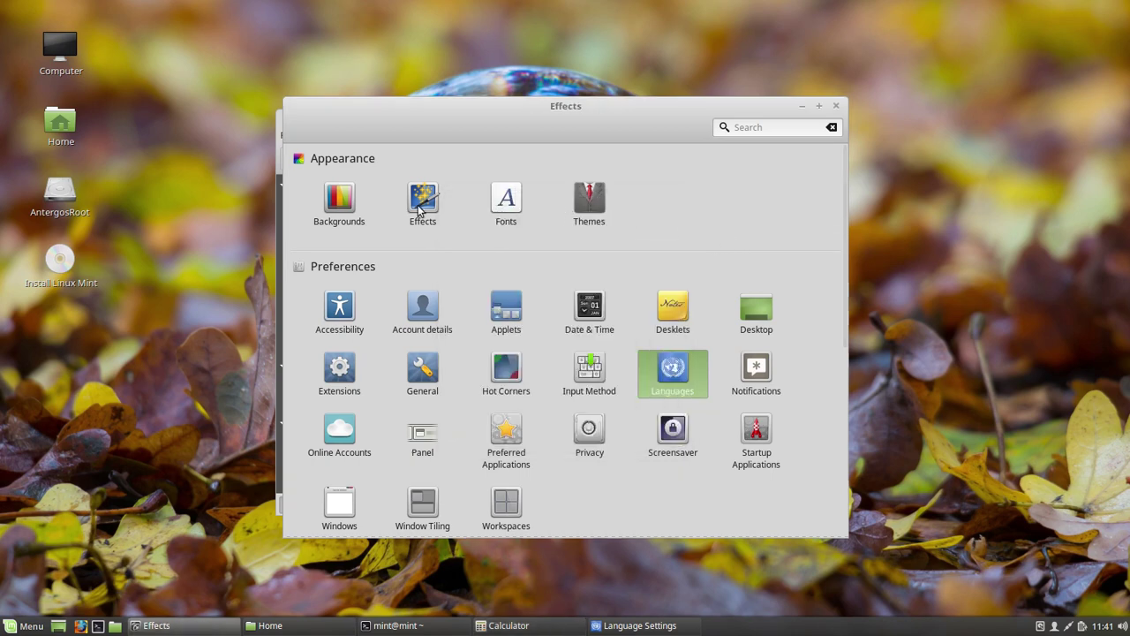
click(599, 129)
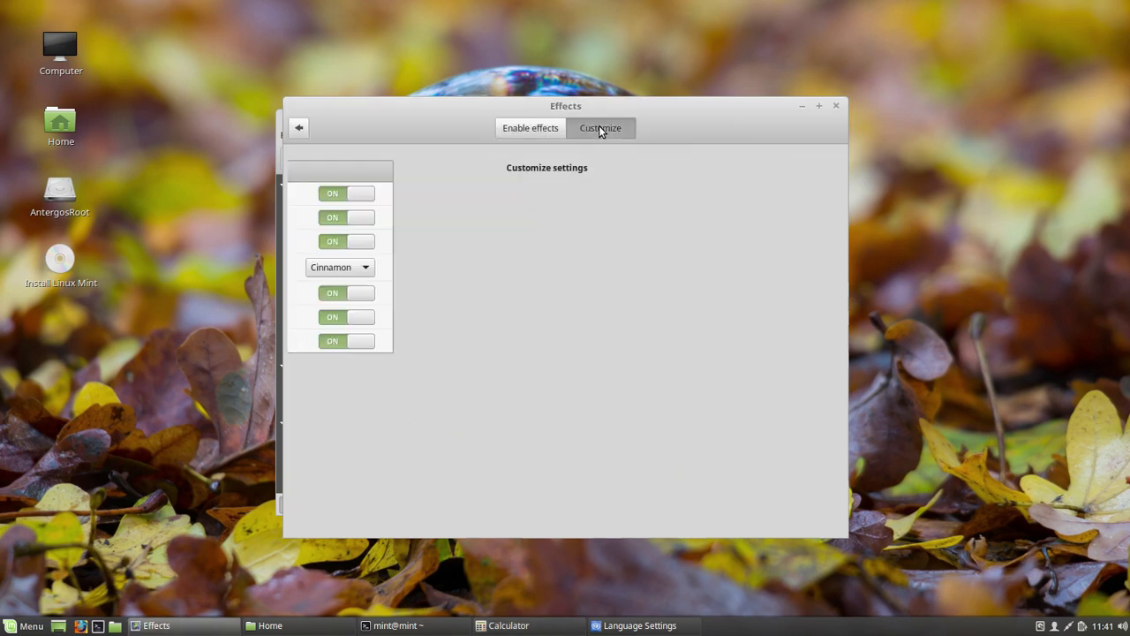
click(533, 128)
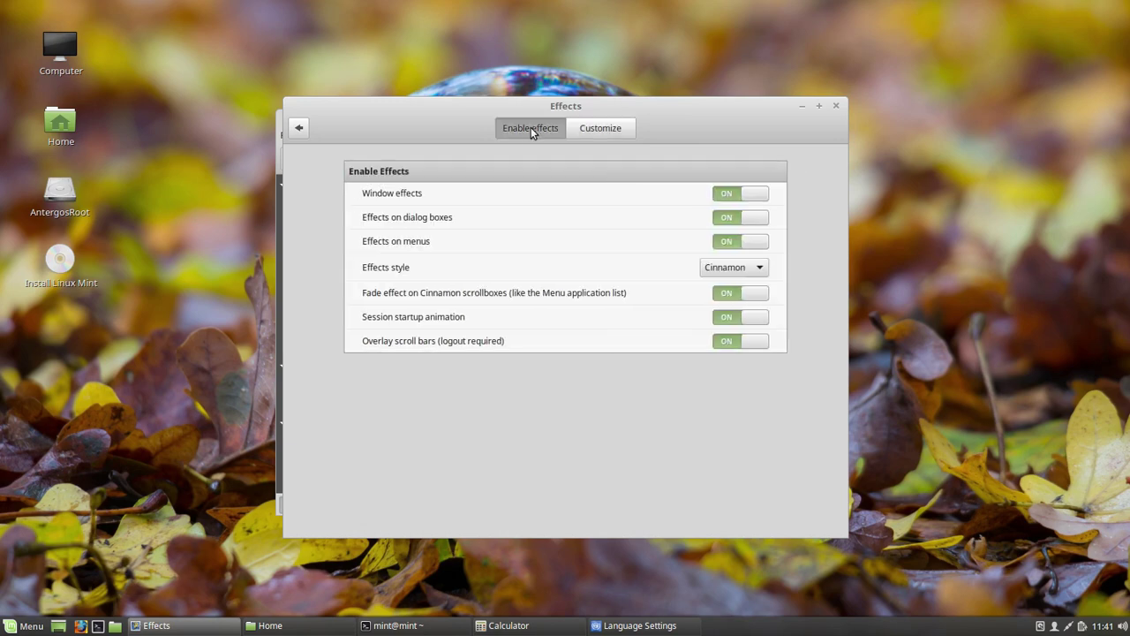
click(298, 131)
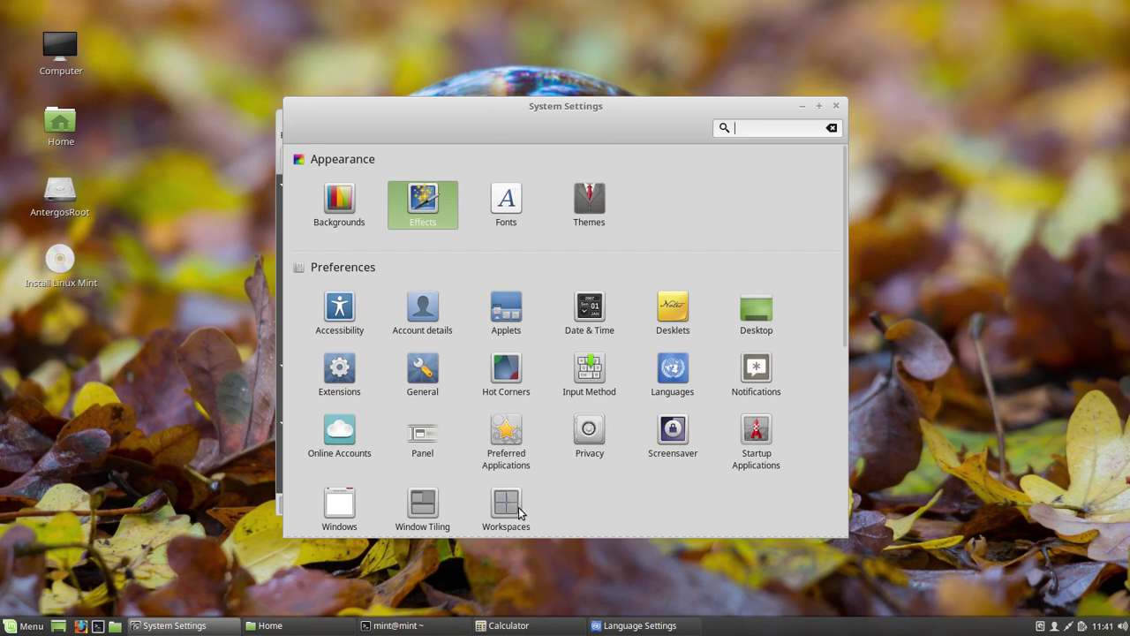
Step: Open the Windows settings and set the Alt-Tab switcher style to Coverflow (3D)
click(357, 506)
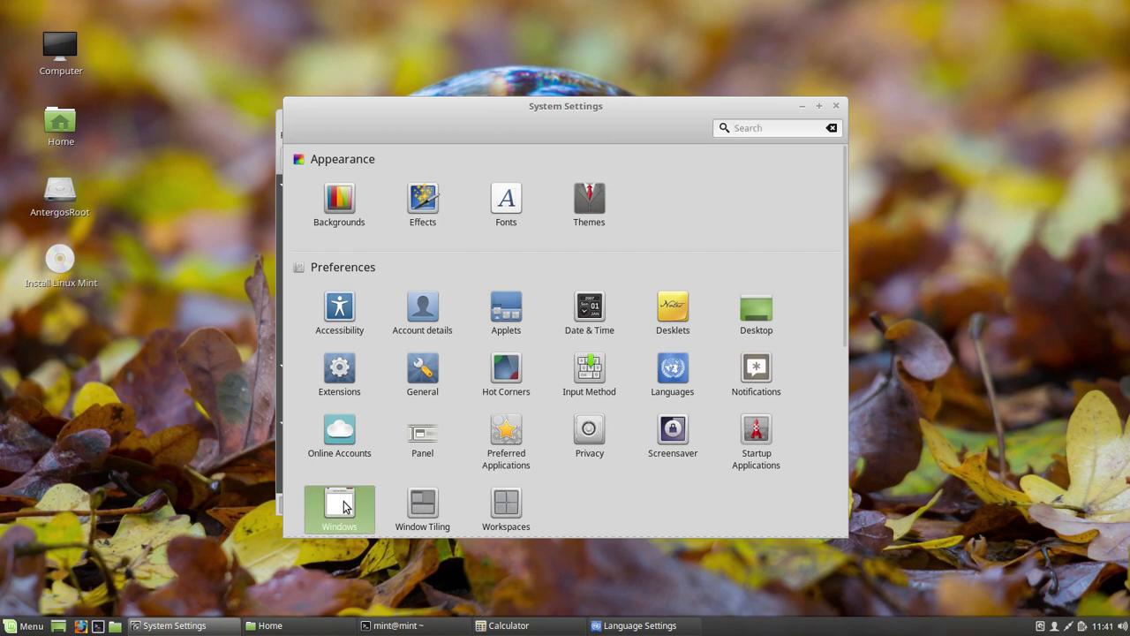
click(633, 131)
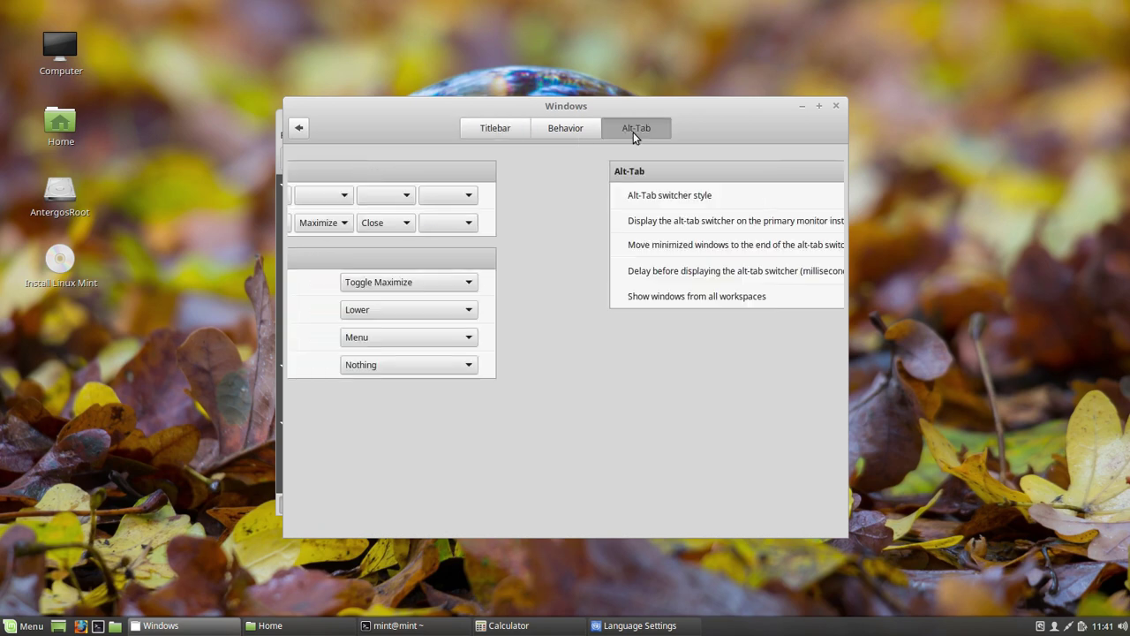
click(677, 194)
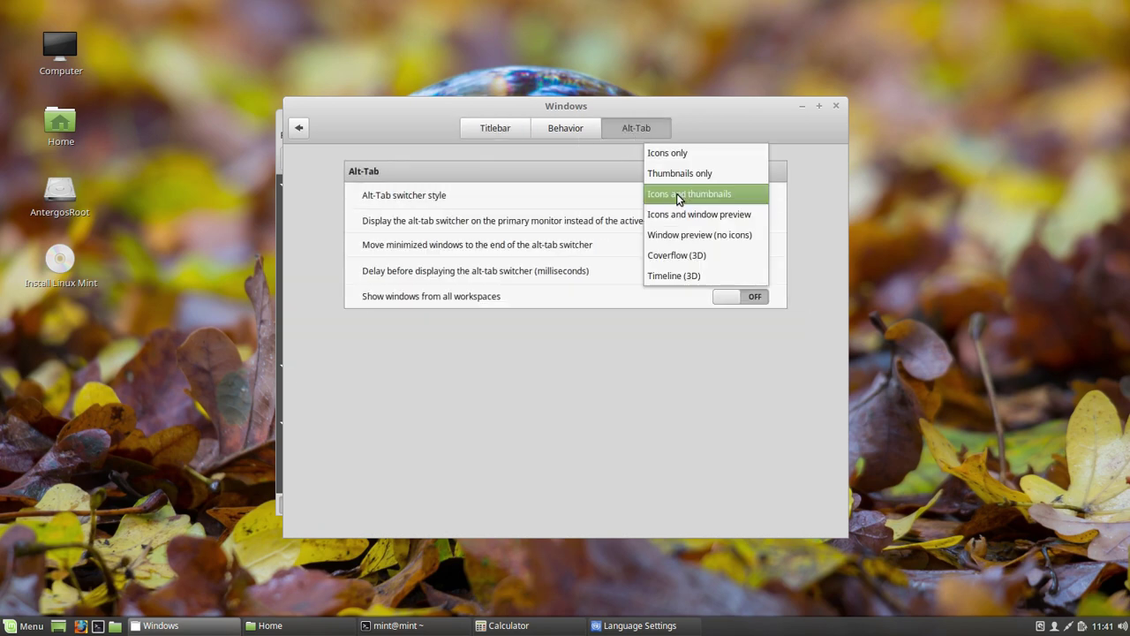
click(667, 258)
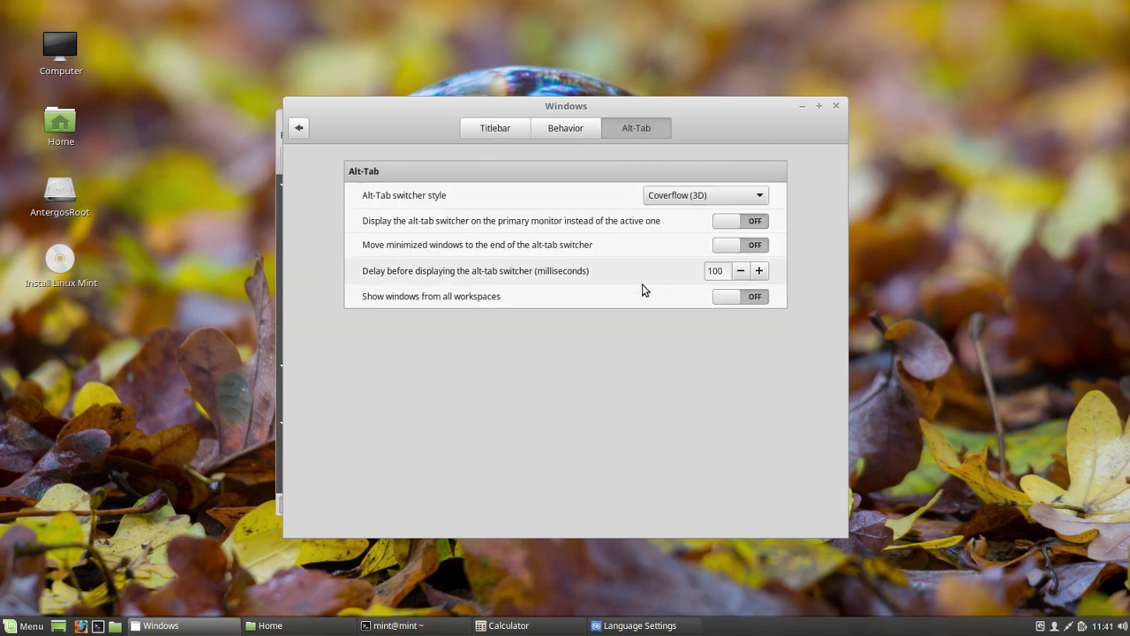
Step: Preview the Coverflow switcher by cycling through all open windows, ending on the Home folder
key(alt+Tab)
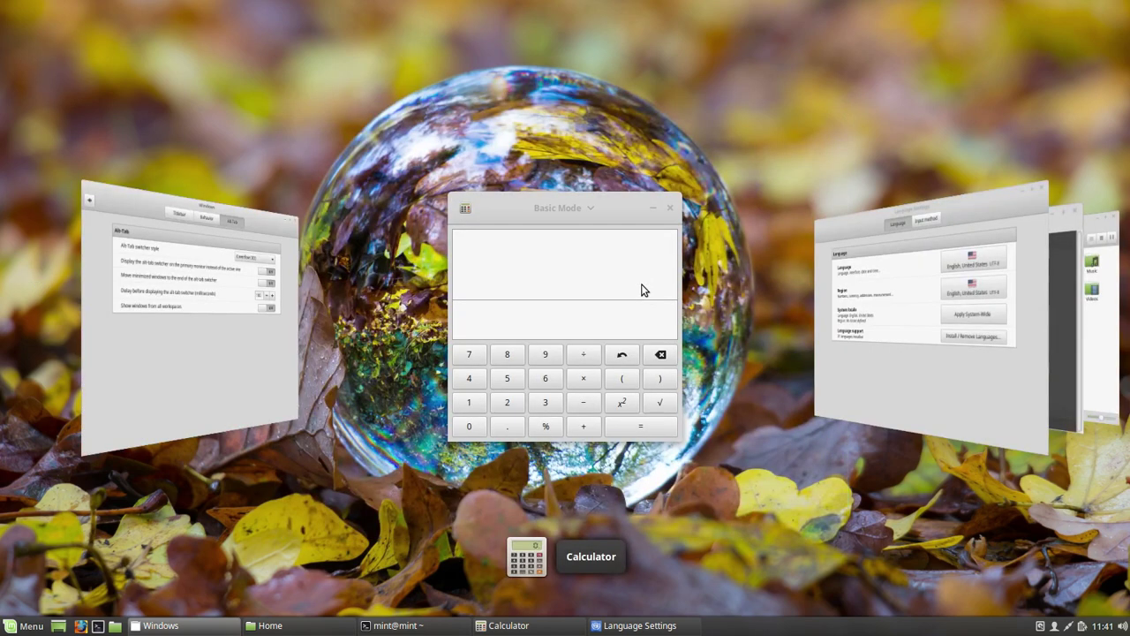
key(alt+Tab)
key(alt+Tab)
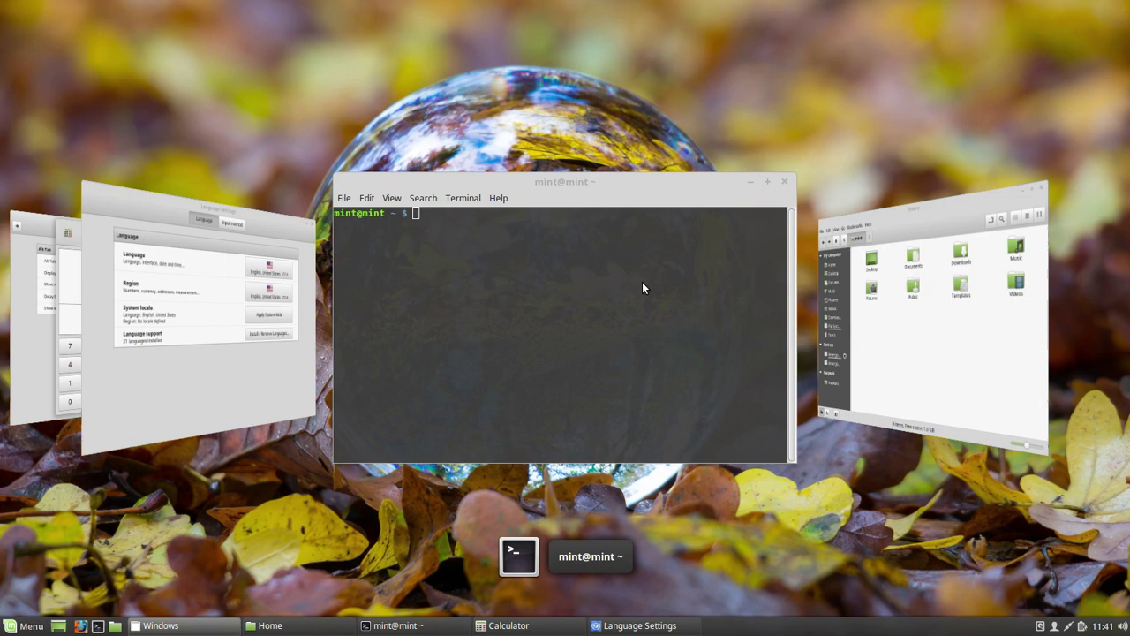
key(alt+Tab)
key(alt+Tab)
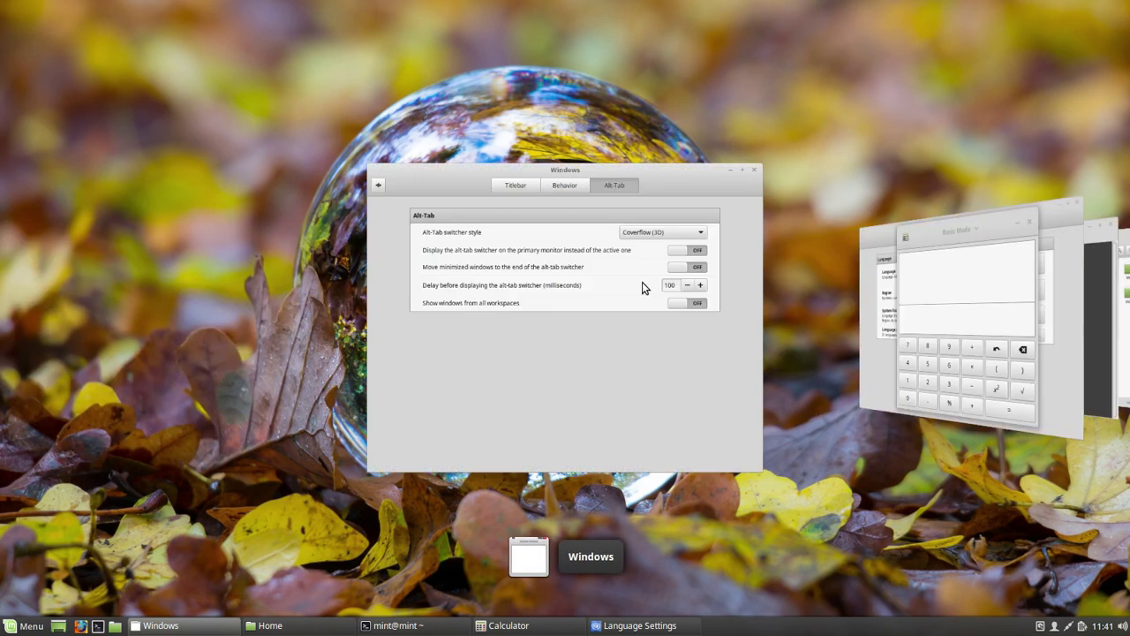
key(alt+Tab)
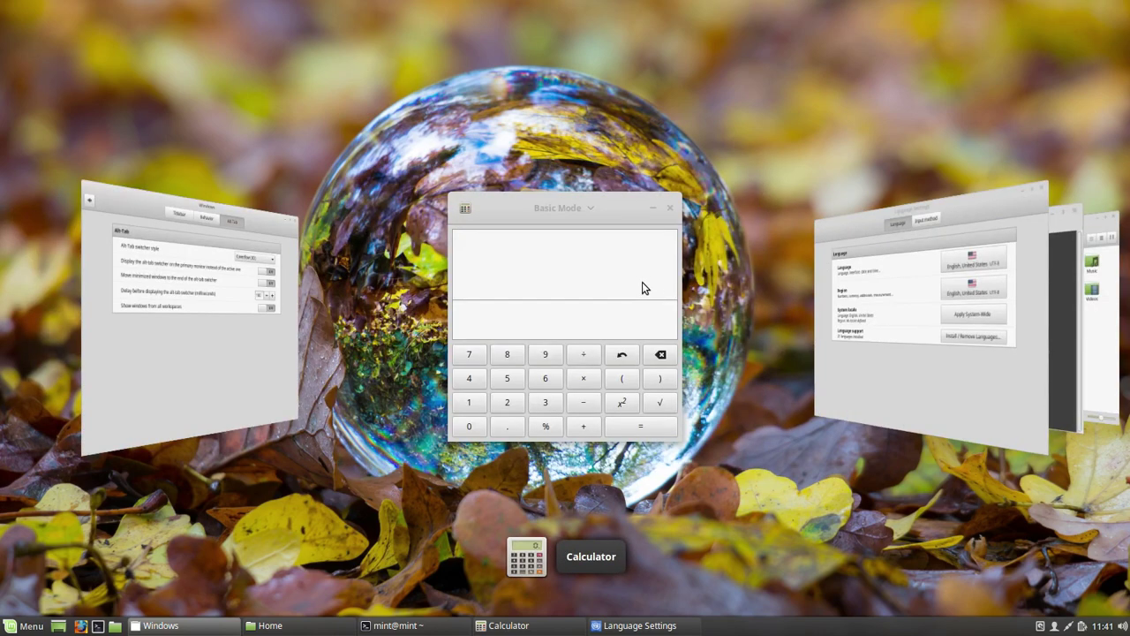
key(alt+Tab)
key(alt+Tab)
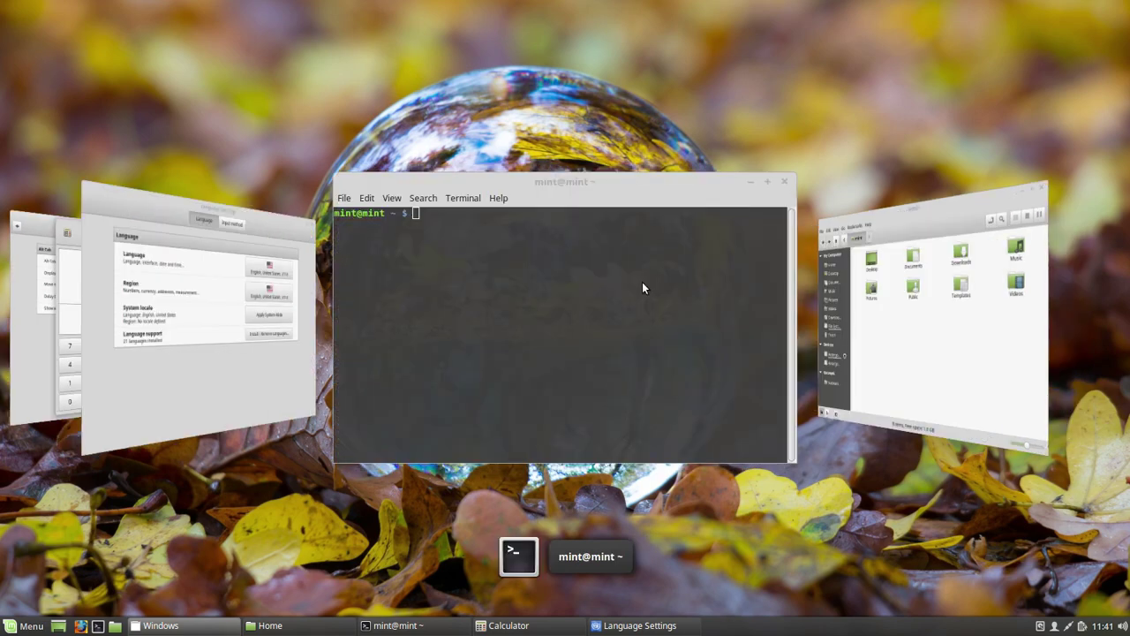
key(alt+Tab)
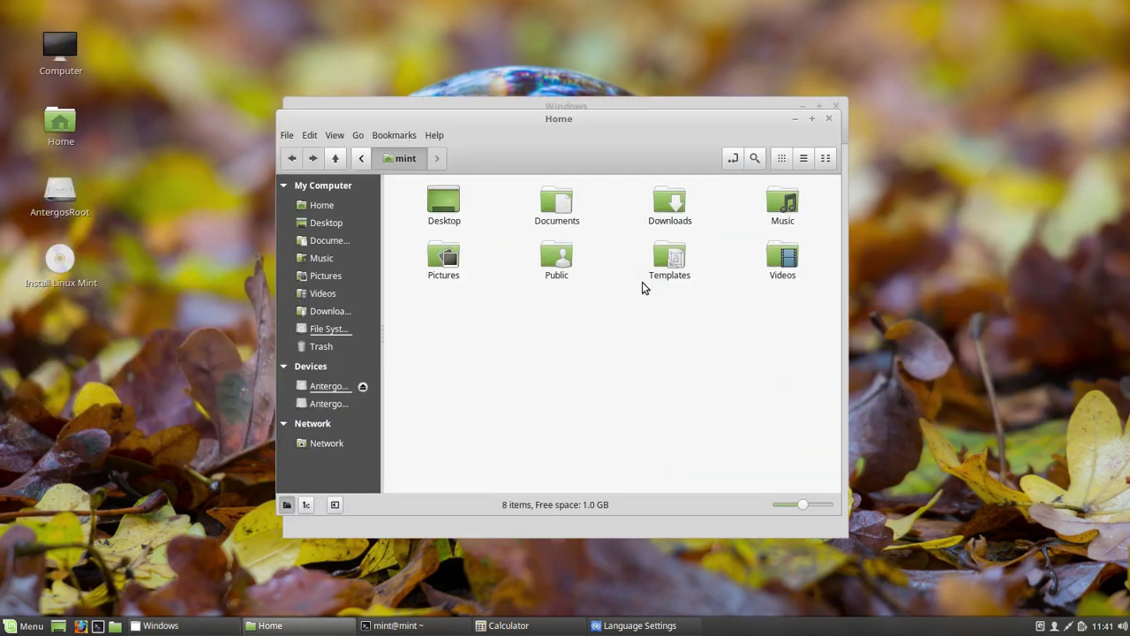
Step: Cycle through the open windows in Coverflow again and return to the Windows settings
key(alt+Tab)
key(alt+Tab)
key(alt+Tab)
key(alt+Tab)
key(alt+Tab)
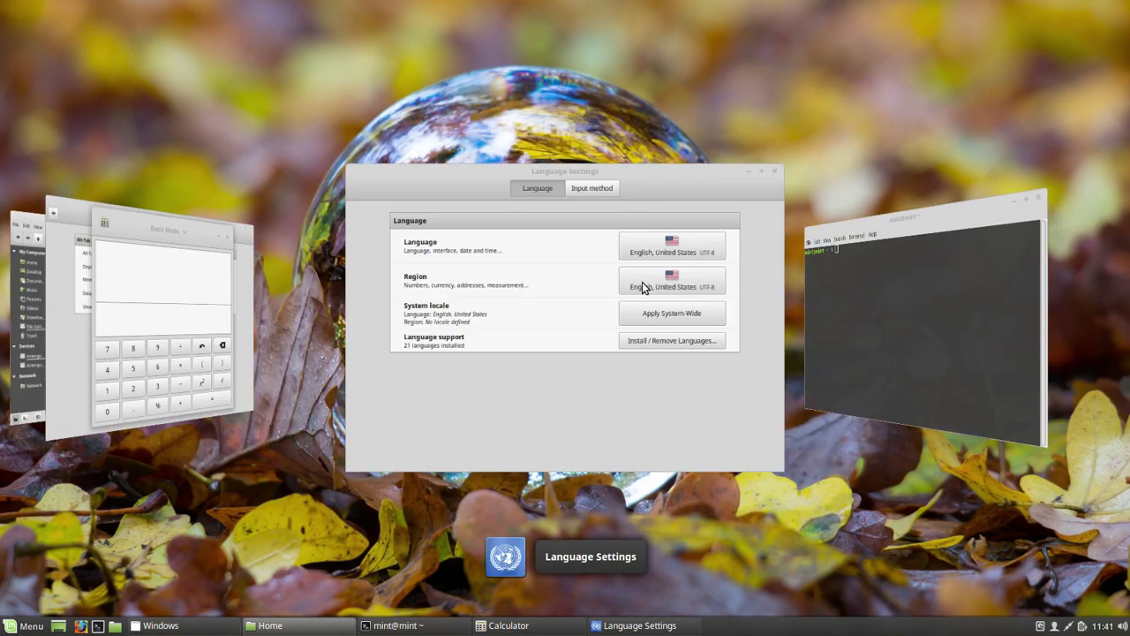
key(alt+Tab)
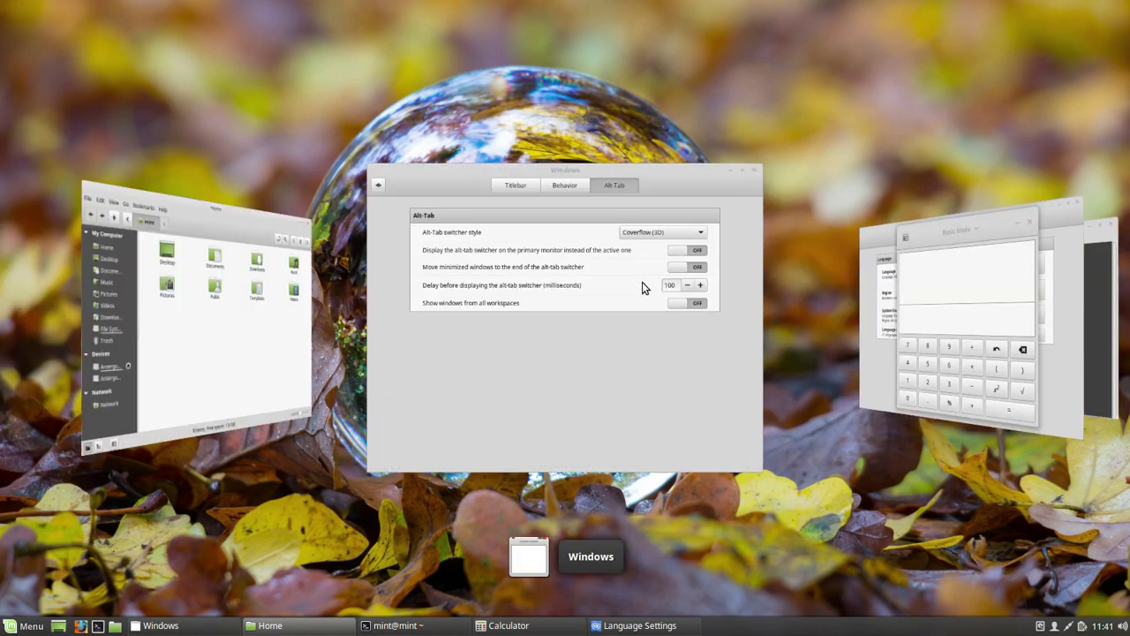
Step: Set the Alt-Tab switcher style to Timeline (3D) and preview it by cycling through the open windows
click(680, 198)
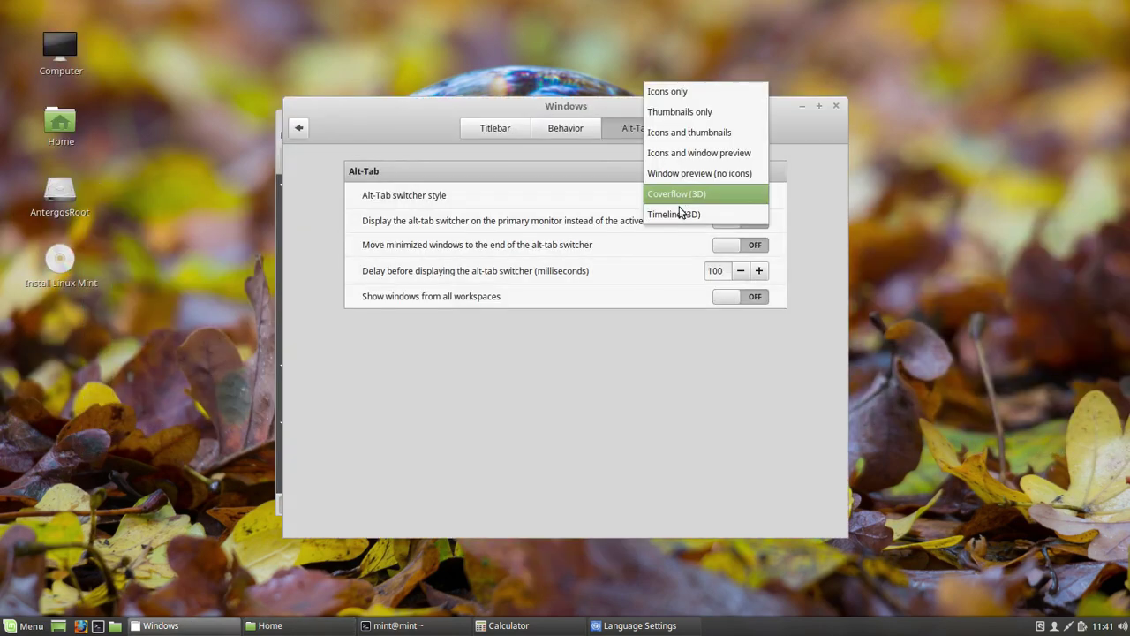
click(678, 214)
key(alt+Tab)
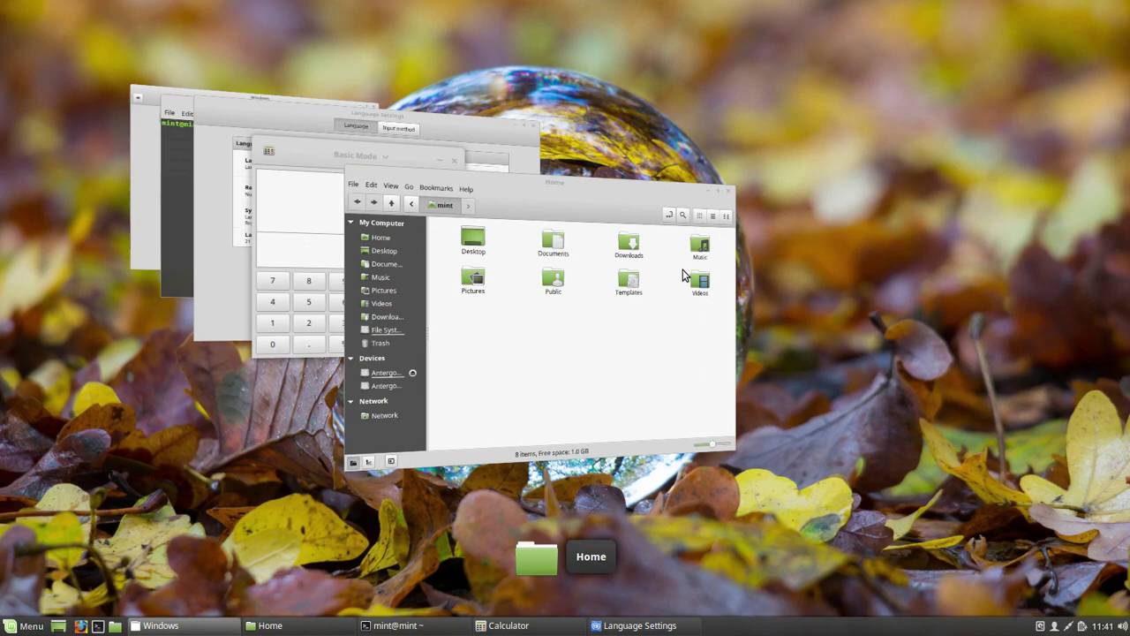
key(alt+Tab)
key(alt+Tab)
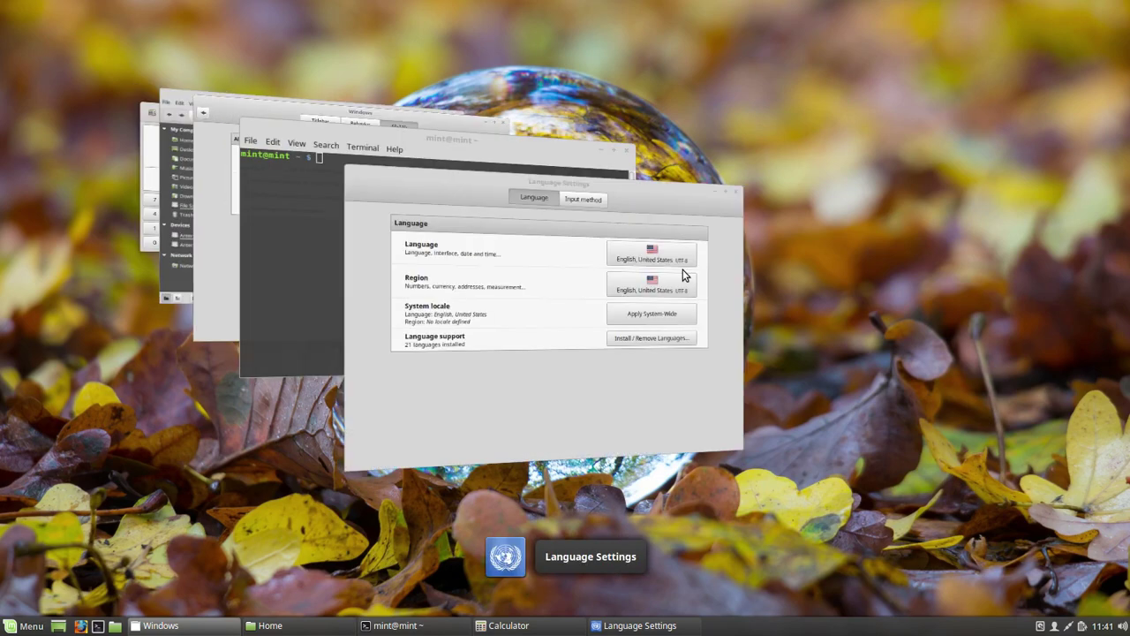
key(alt+Tab)
key(alt+Tab)
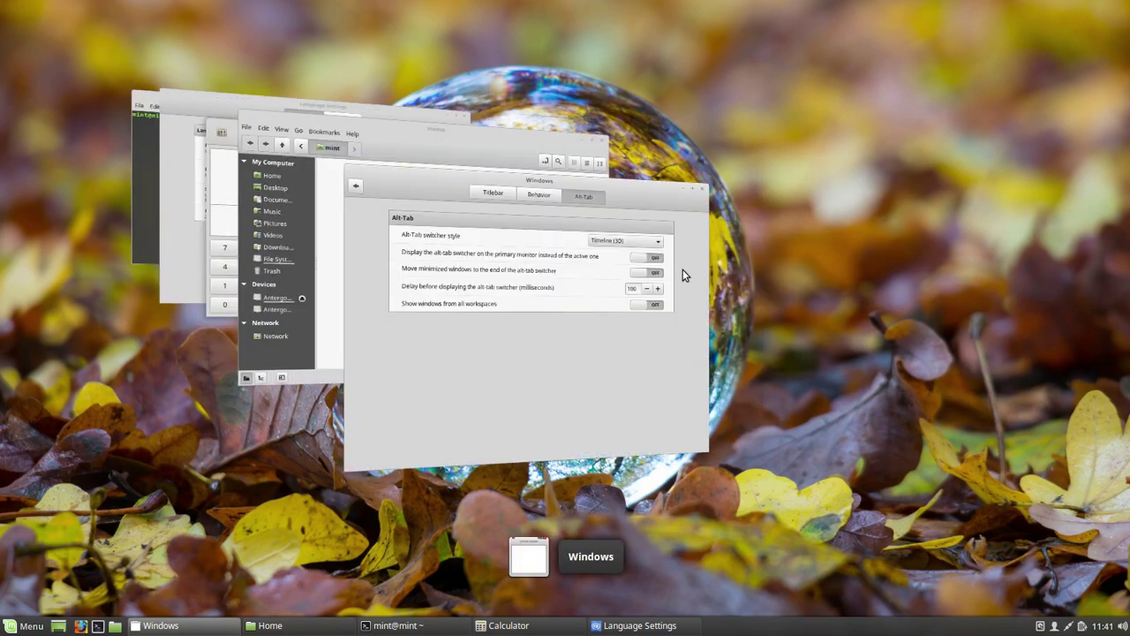
Step: Keep the Timeline (3D) switcher style, leave the Windows settings and close all open windows to clear the desktop
click(687, 195)
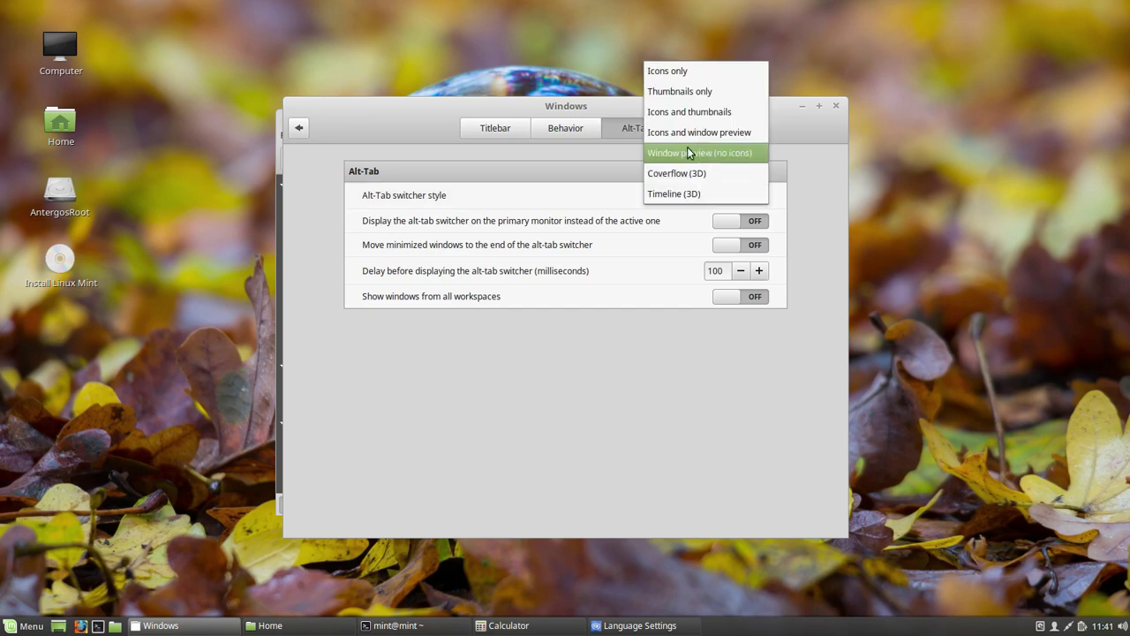
click(608, 162)
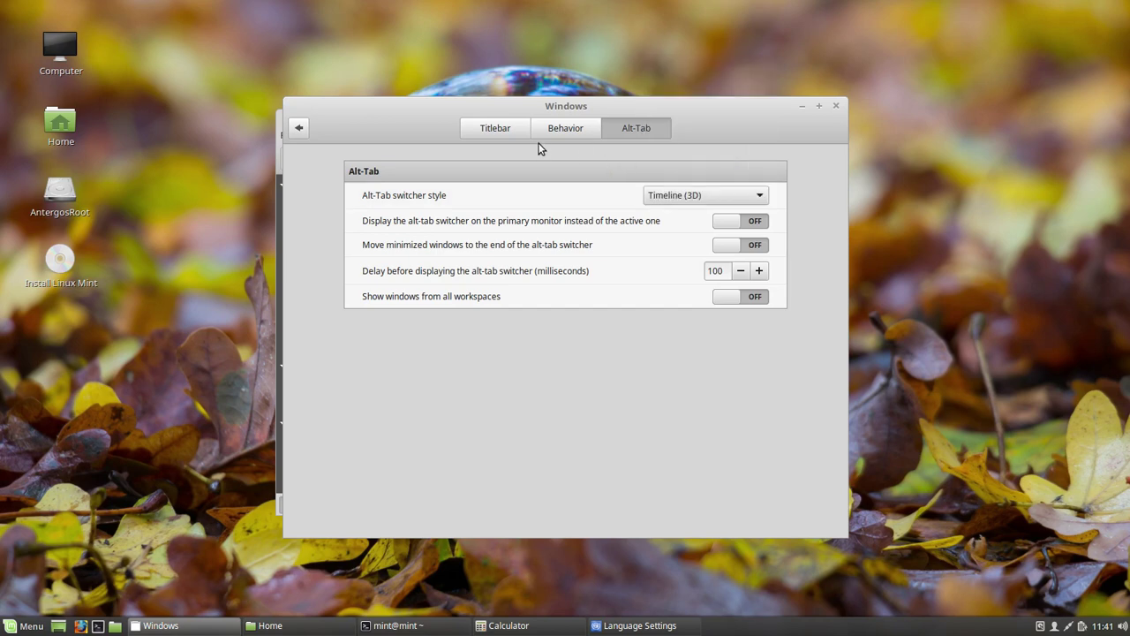
click(299, 128)
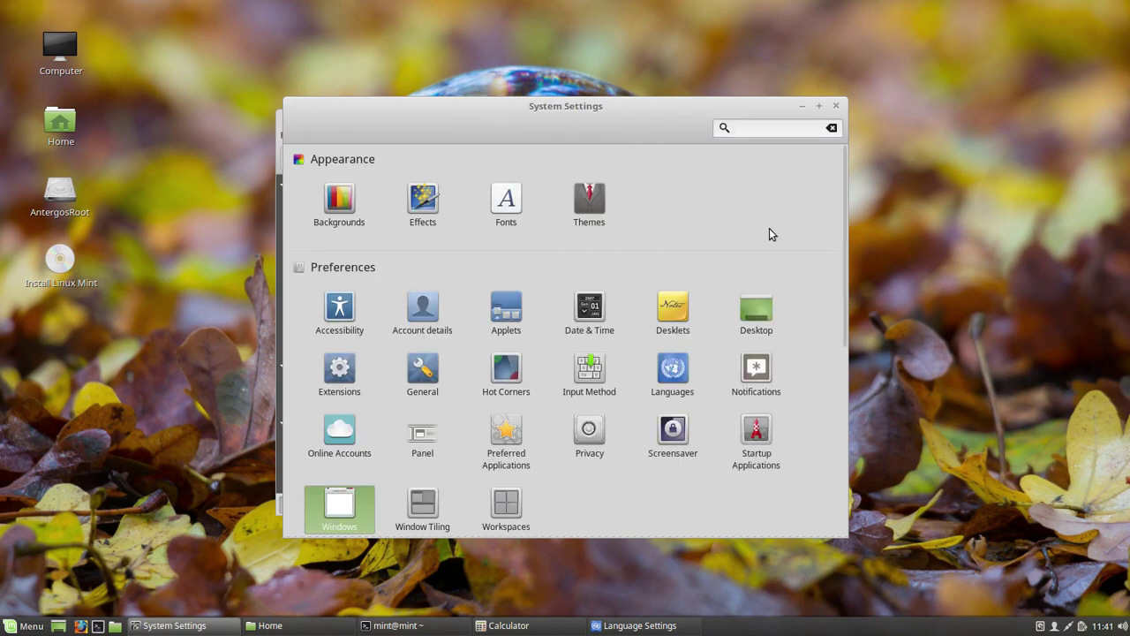
click(834, 108)
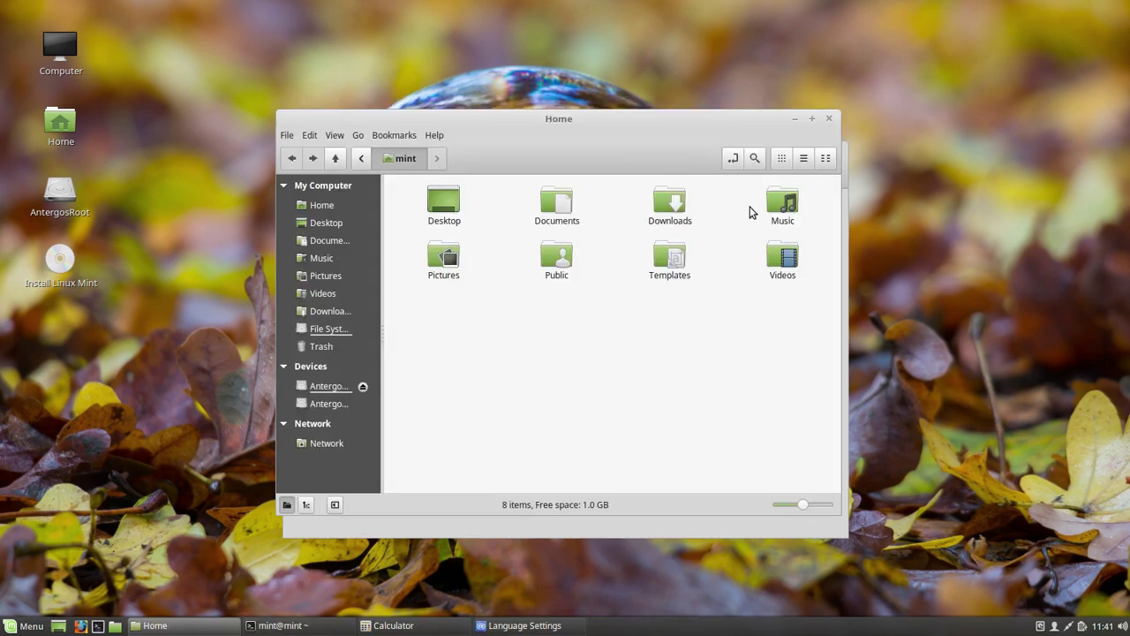
click(831, 116)
click(836, 152)
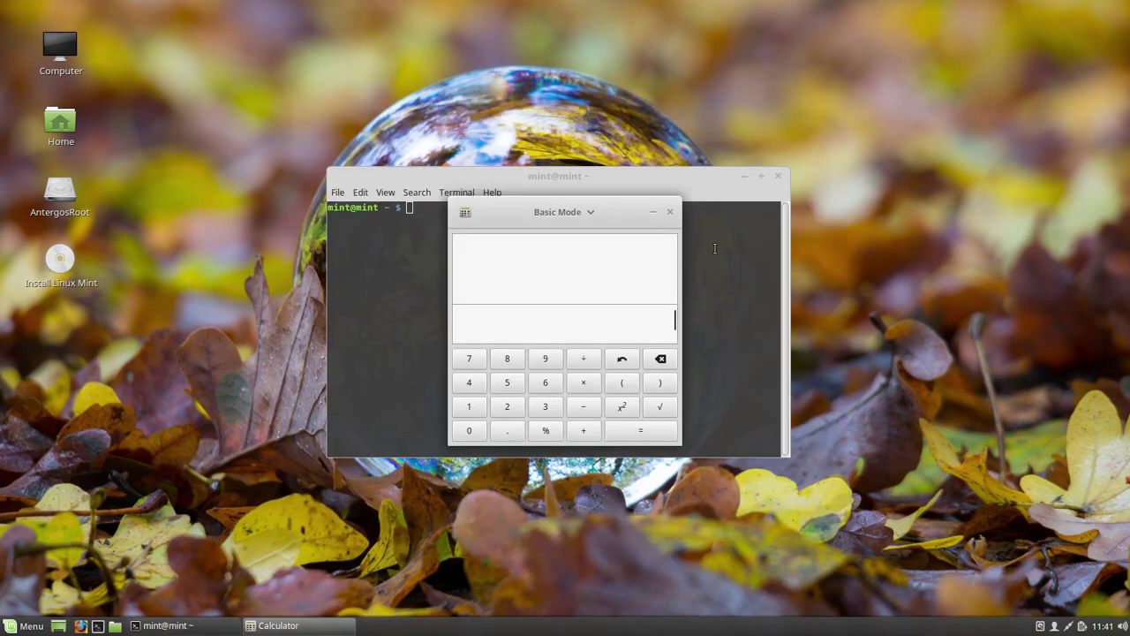
click(671, 212)
click(783, 177)
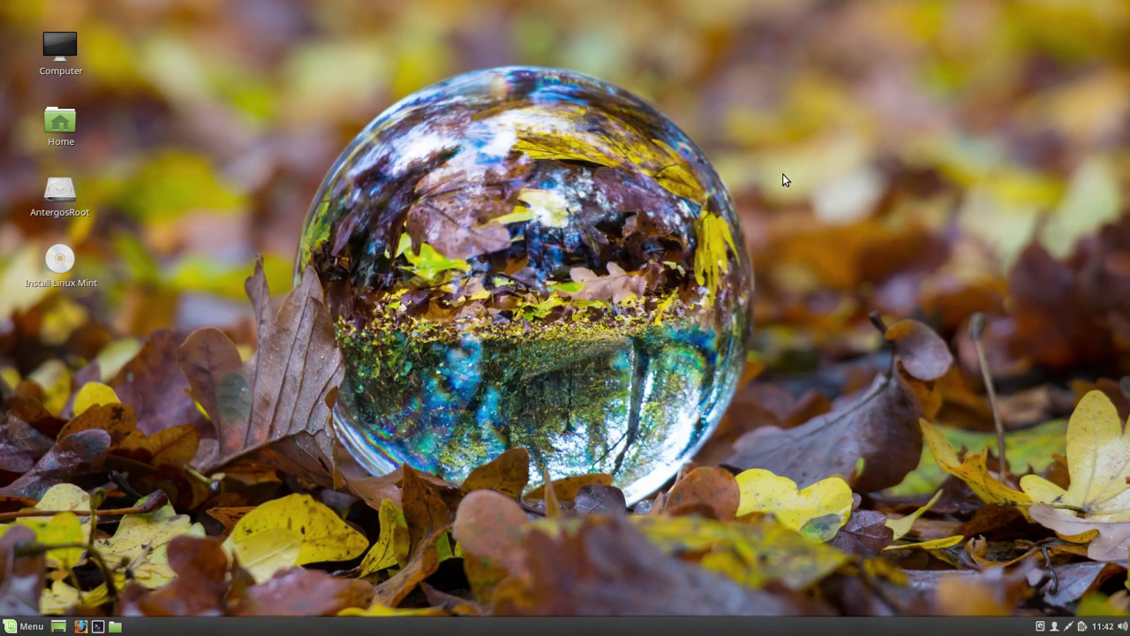
Step: Browse the application menu's categories, including Preferences and Internet, and close the menu
click(31, 626)
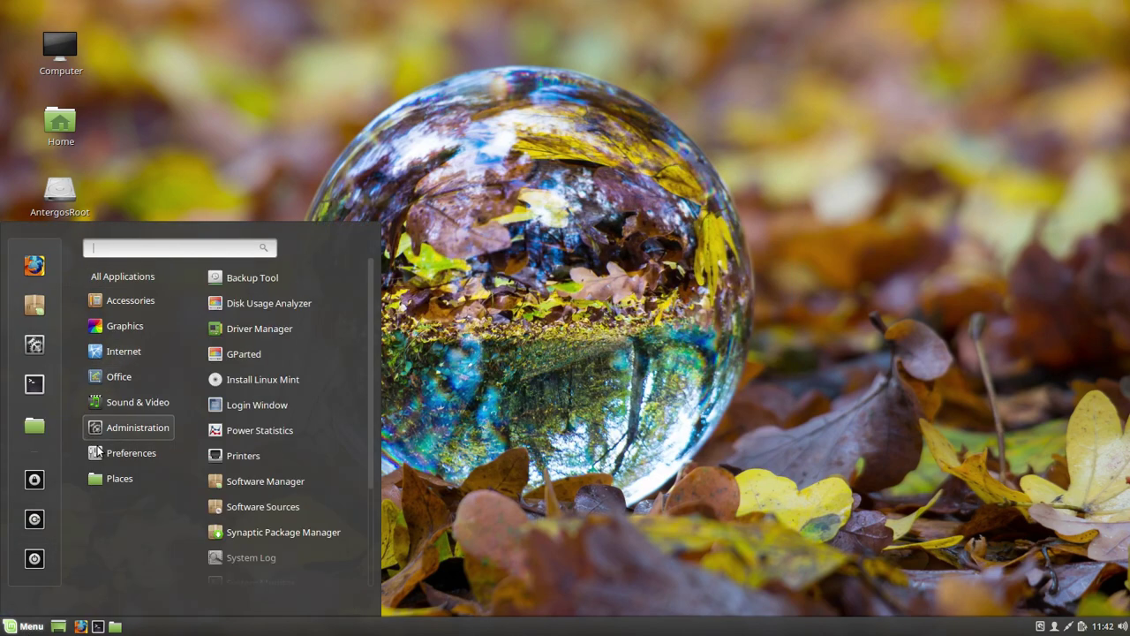
mouse_move(149, 452)
scroll(318, 353, down, 10)
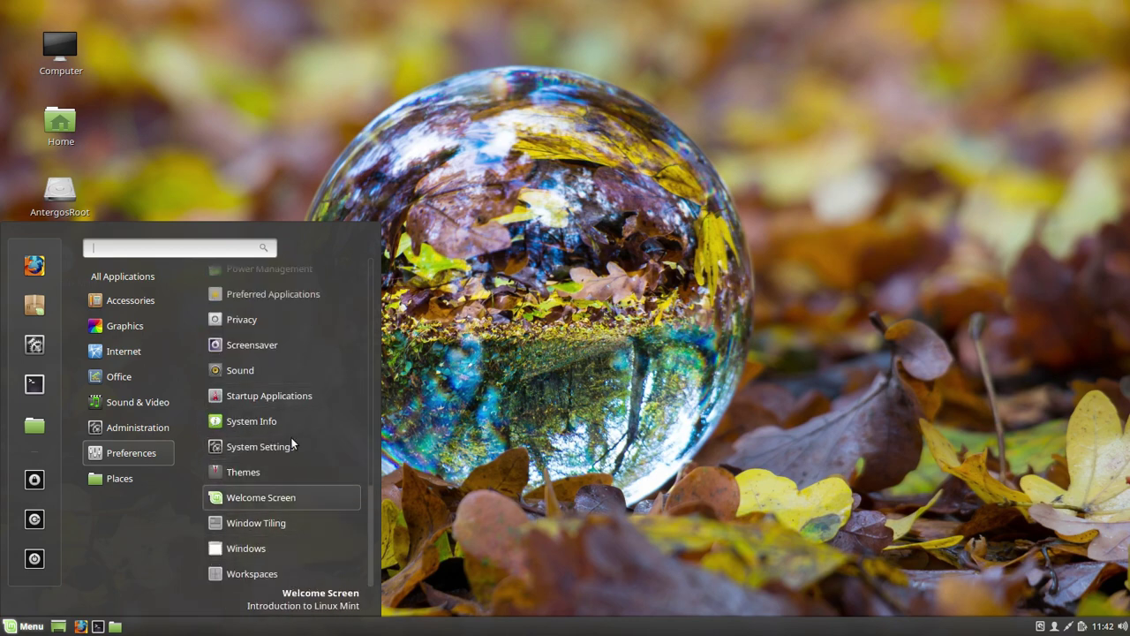
scroll(304, 335, up, 10)
scroll(295, 353, up, 5)
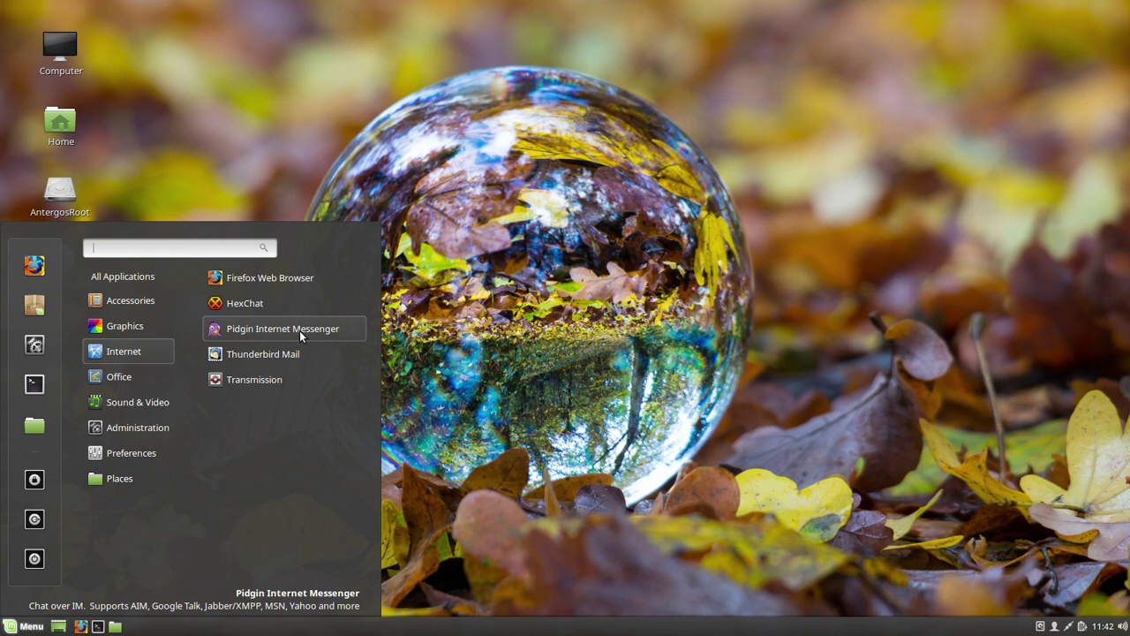
click(103, 132)
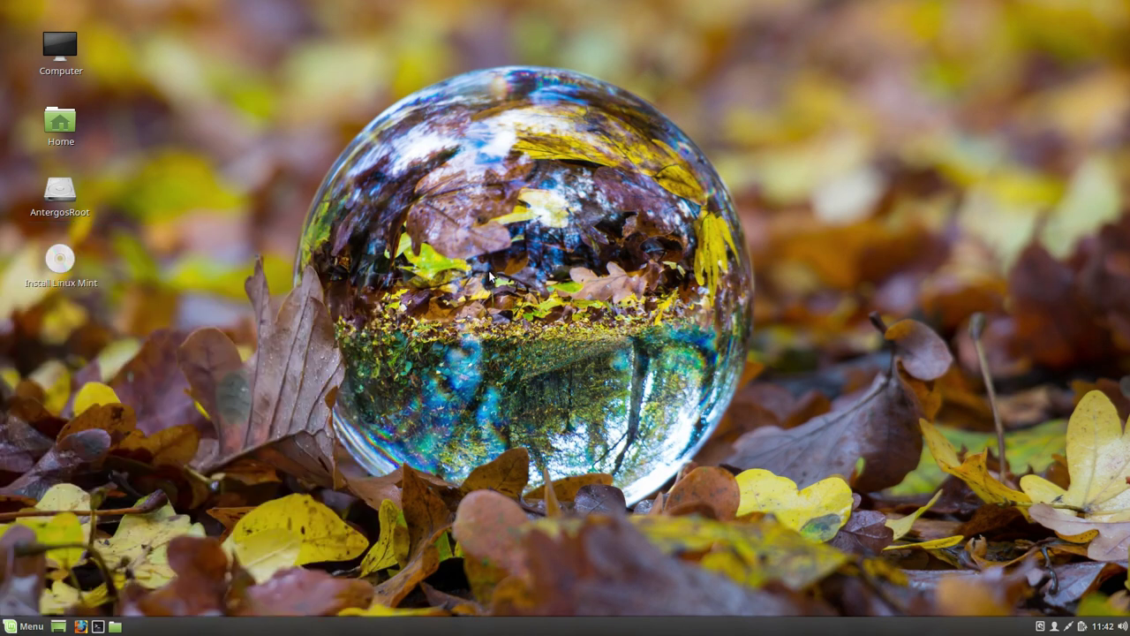
Step: Move the desktop panel to the top edge of the screen
right_click(721, 627)
click(721, 626)
right_click(716, 623)
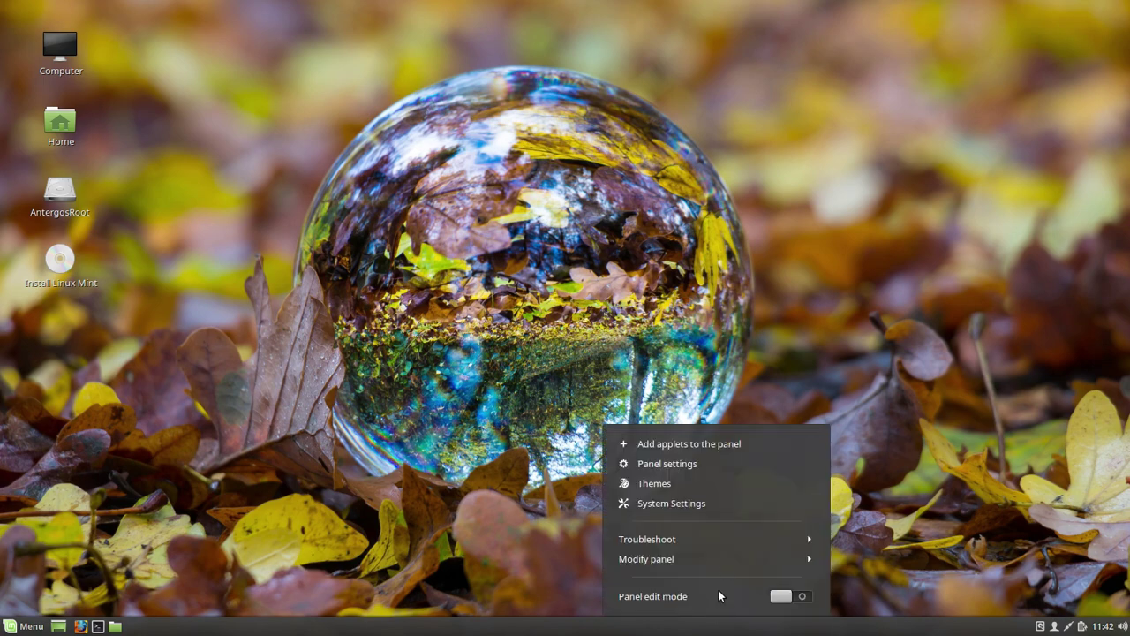
click(726, 556)
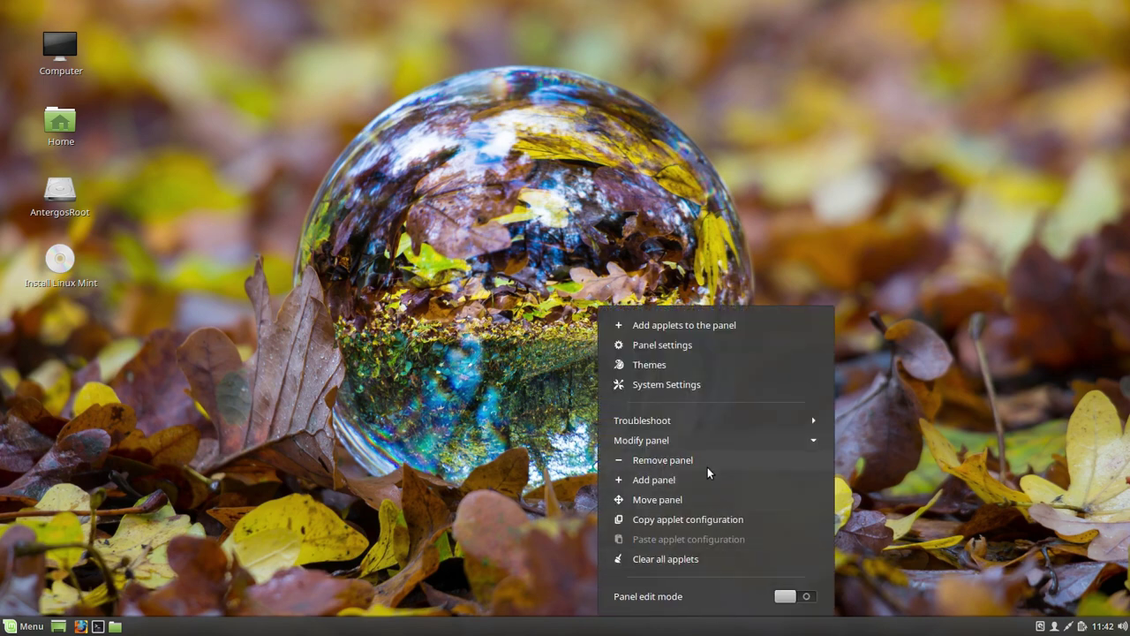
click(698, 499)
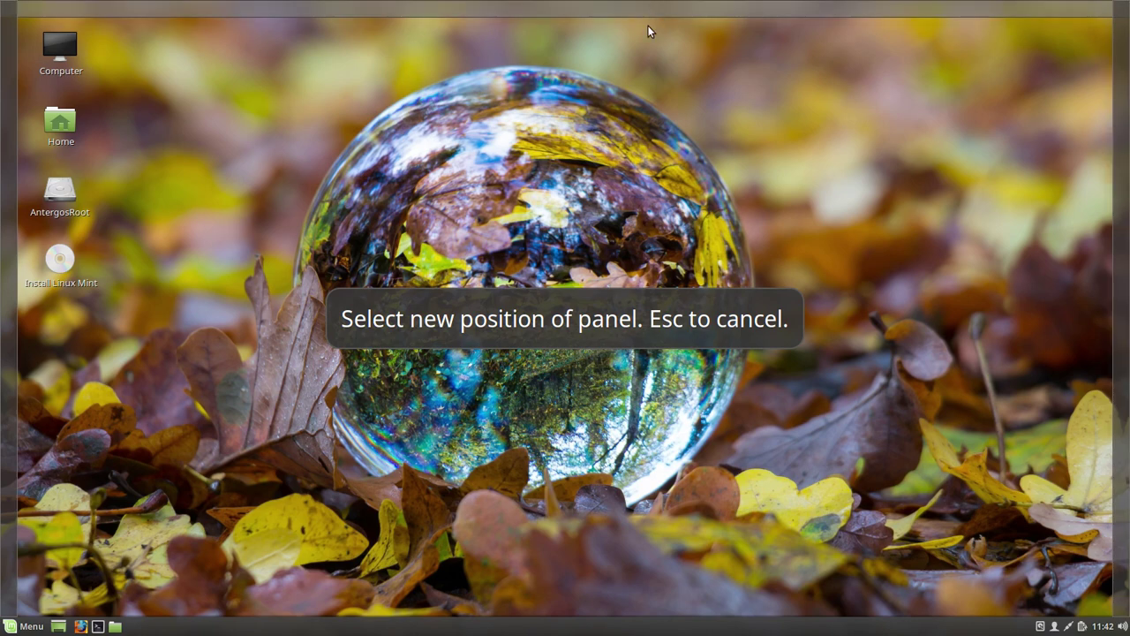
click(631, 111)
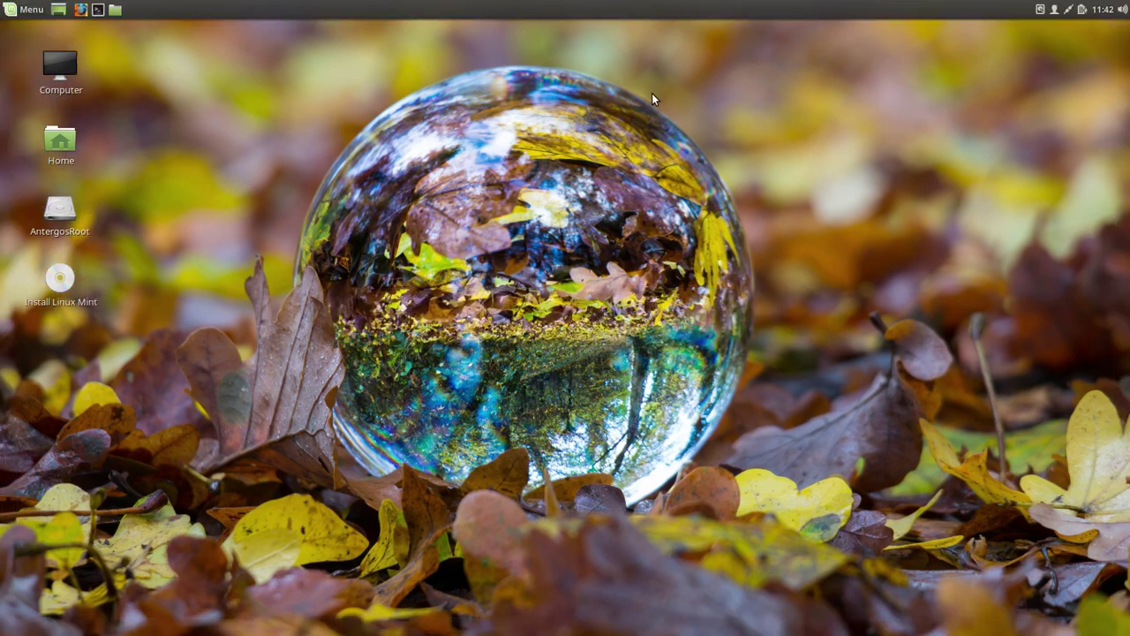
Step: Examine the application menu's layout and its Internet category from the relocated panel, and close it
click(23, 9)
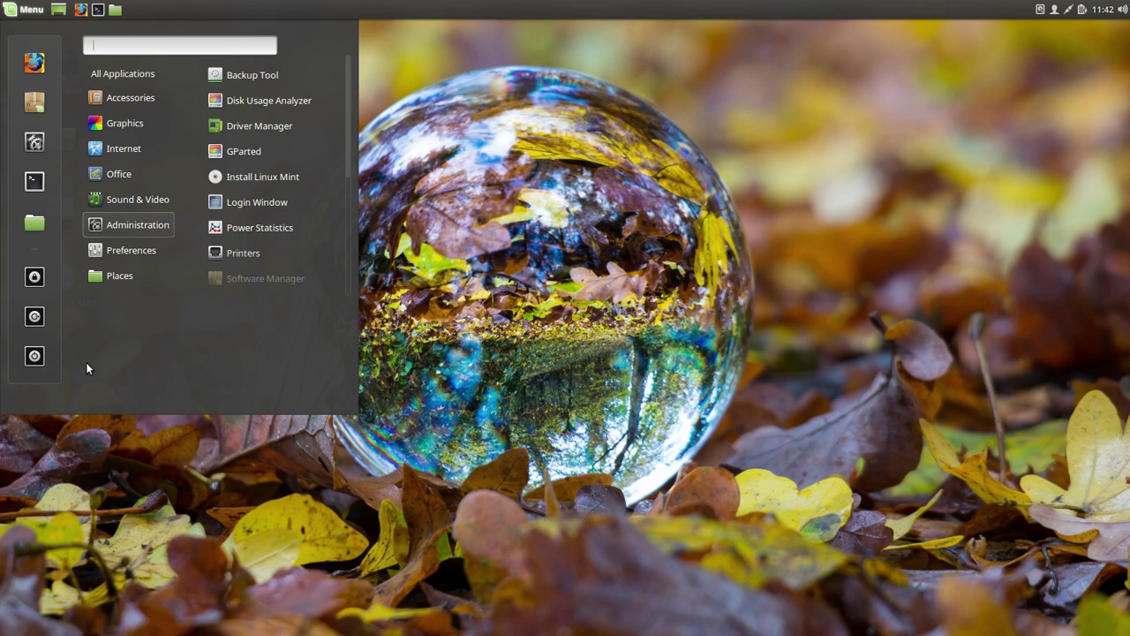
mouse_move(128, 150)
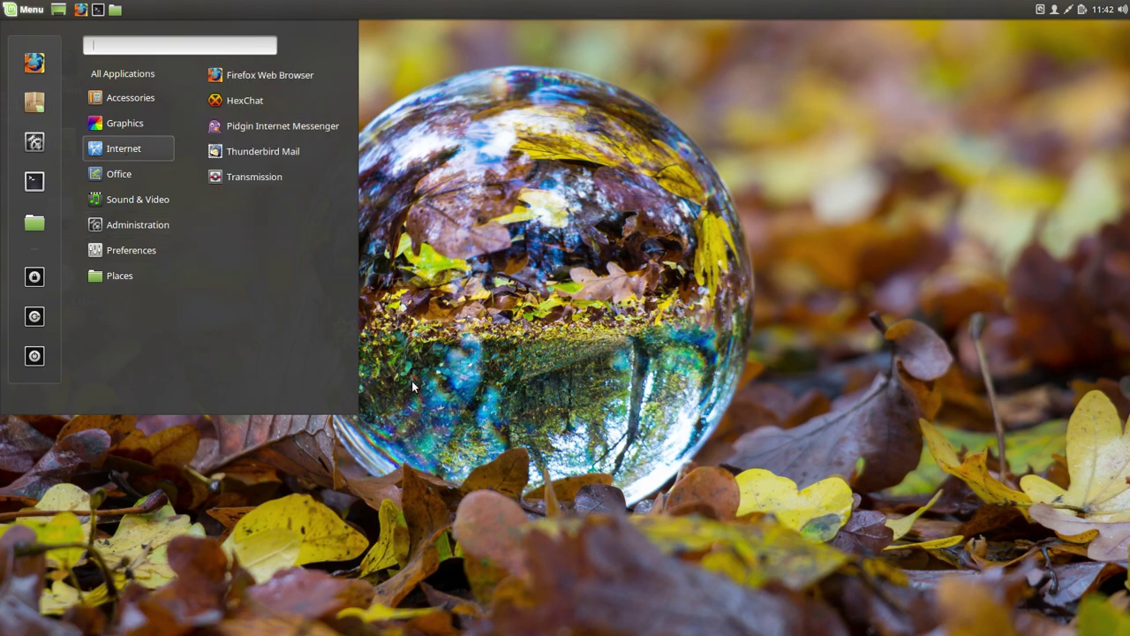
click(457, 382)
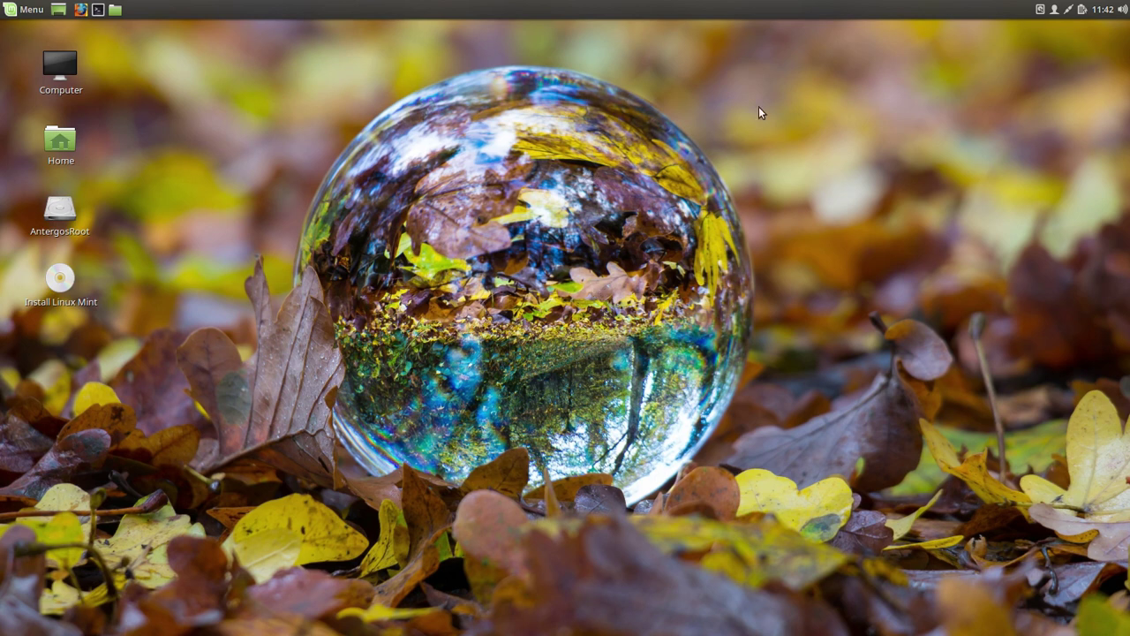
Step: Examine the calendar, sound, battery, network and user applets and the remaining status icon in the panel
click(1104, 10)
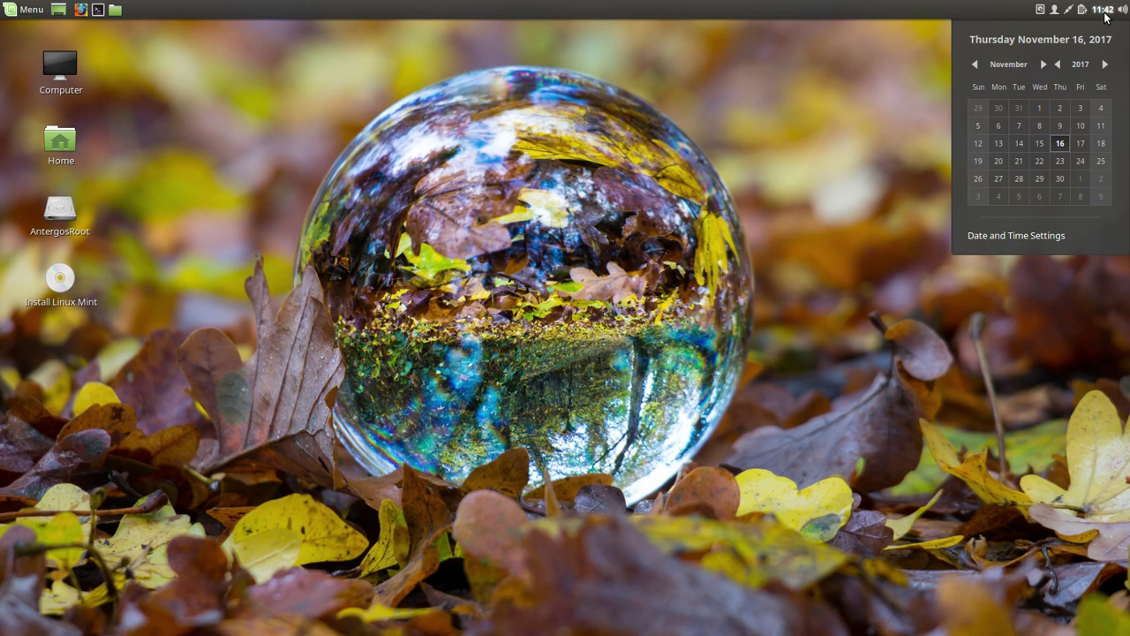
click(1106, 12)
click(1083, 10)
click(1083, 10)
click(1124, 8)
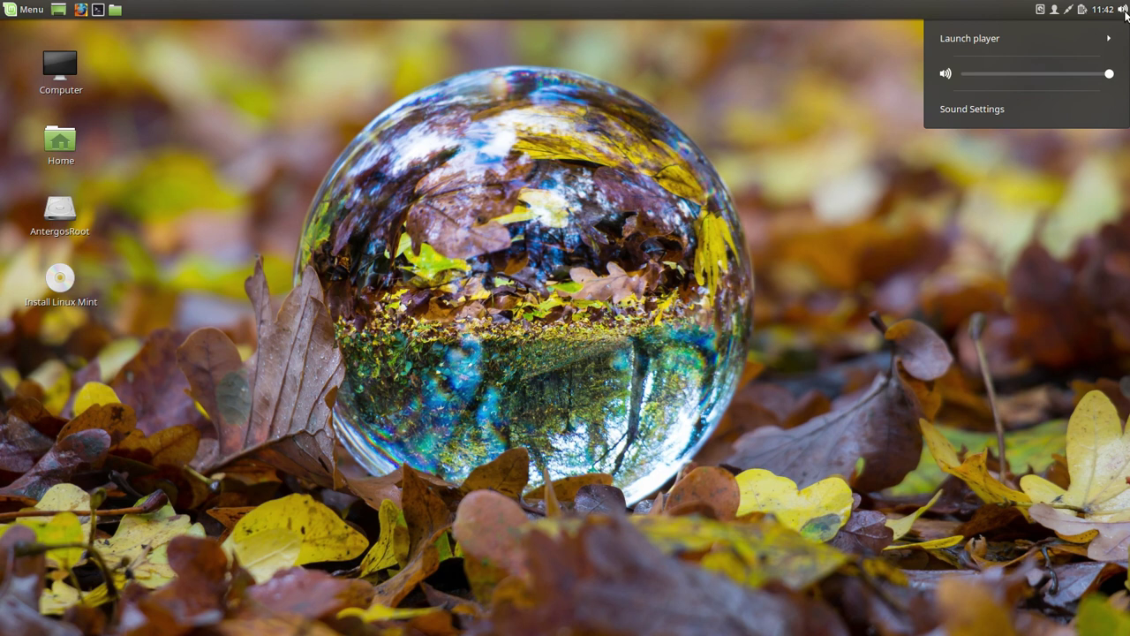
click(1083, 10)
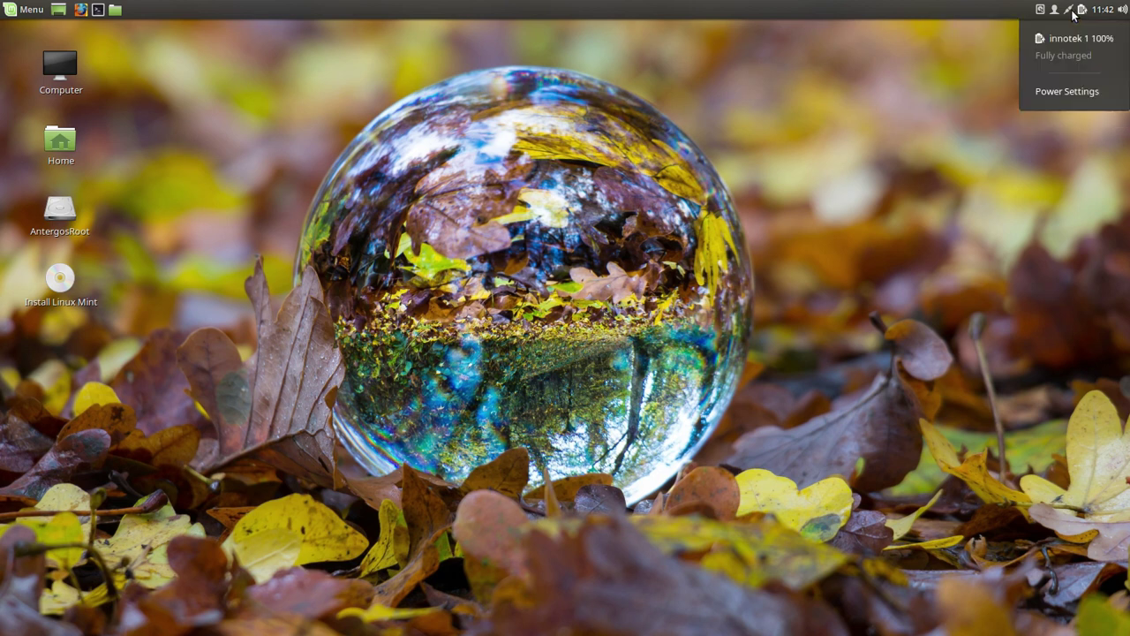
click(1067, 11)
click(1055, 10)
click(1054, 10)
click(1043, 10)
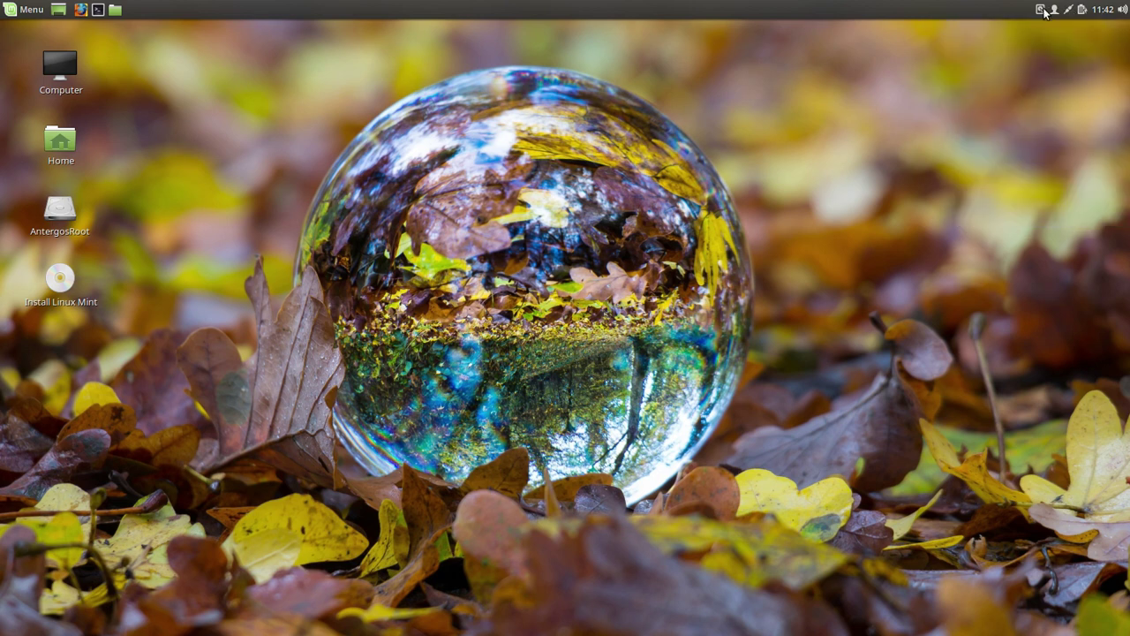
click(1042, 10)
click(1042, 10)
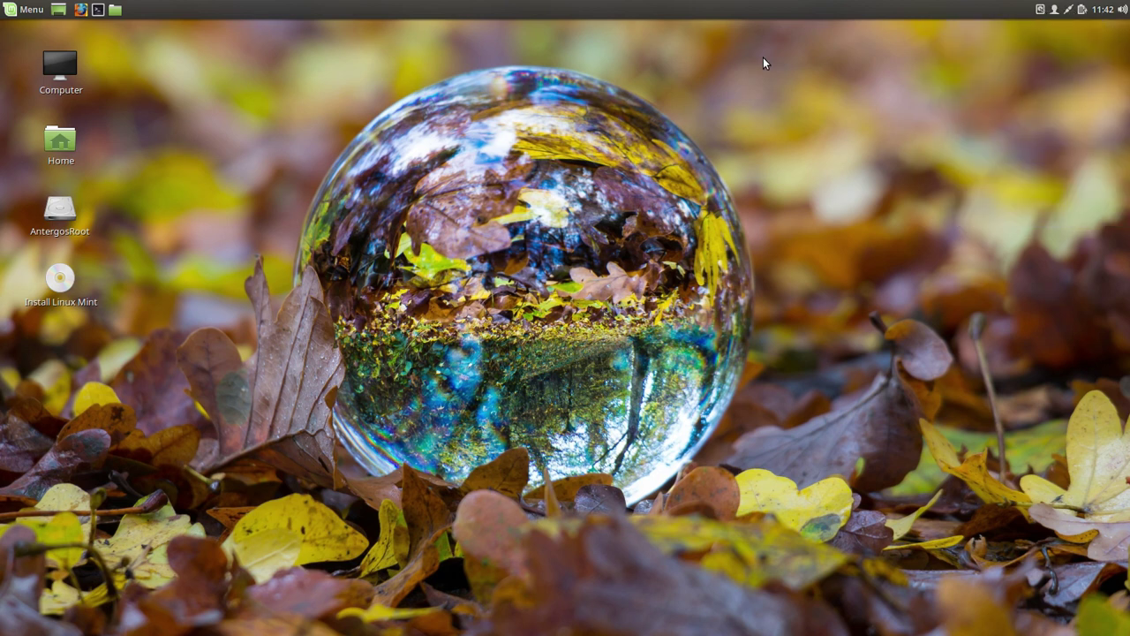
Step: Show the application menu's All Applications list and close the menu again
click(22, 10)
click(20, 13)
click(22, 8)
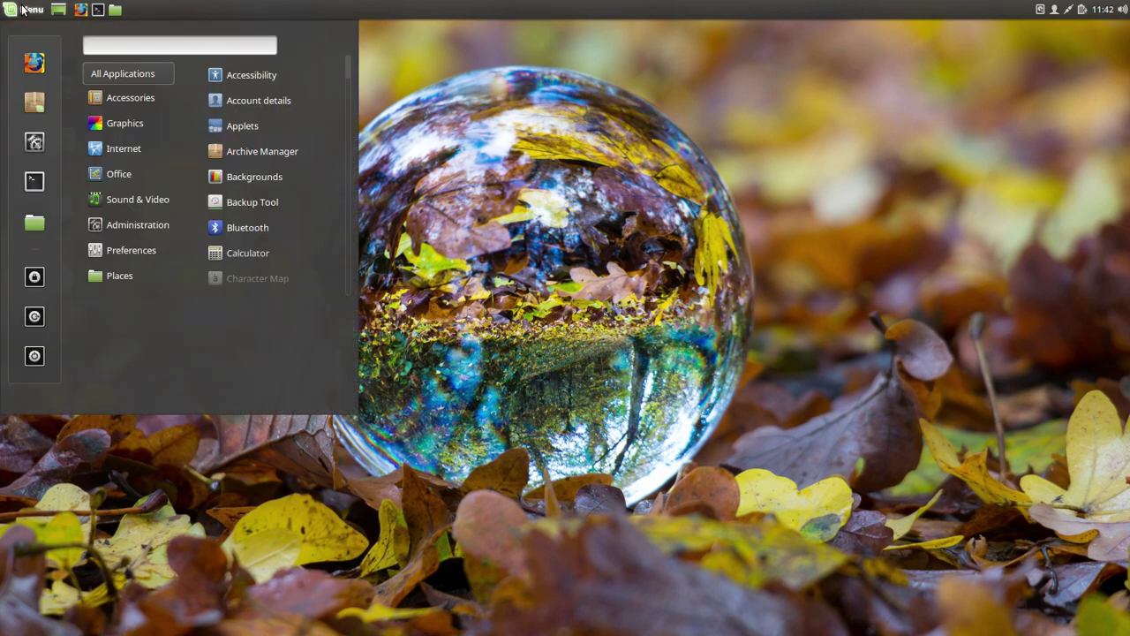
click(22, 9)
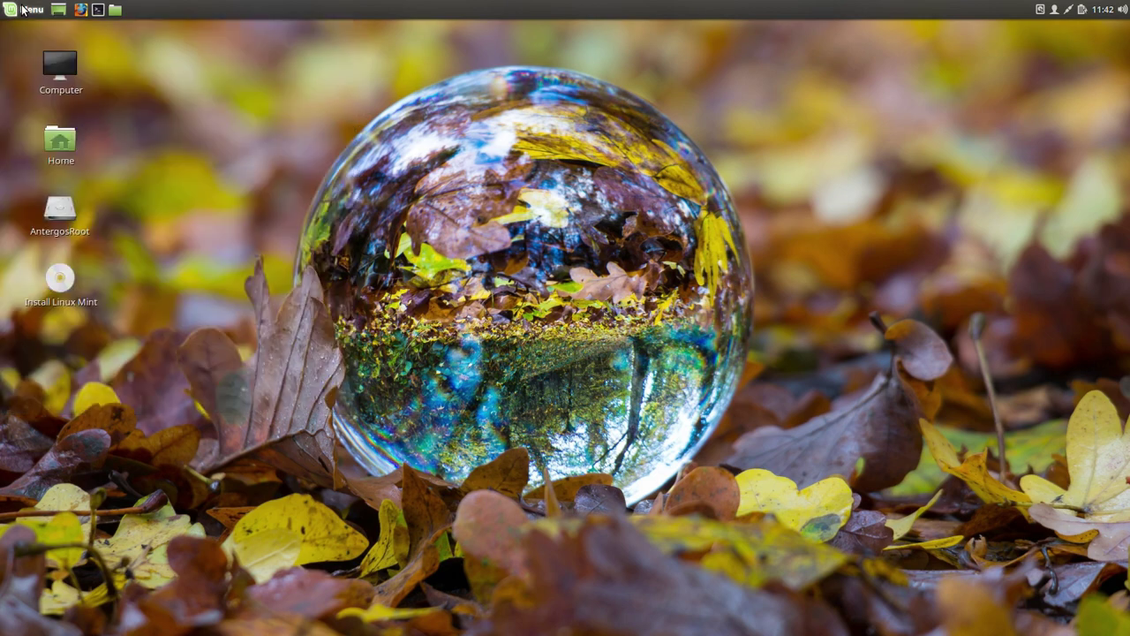
Step: Check the pop-ups of the calendar, battery, network and user applets once more, closing each one
click(1103, 10)
click(1103, 11)
click(1083, 9)
click(1083, 9)
click(1069, 8)
click(1069, 9)
click(1054, 8)
click(1054, 9)
Step: View the application menu briefly, and open and close the Home folder window
click(25, 9)
click(465, 281)
key(super+e)
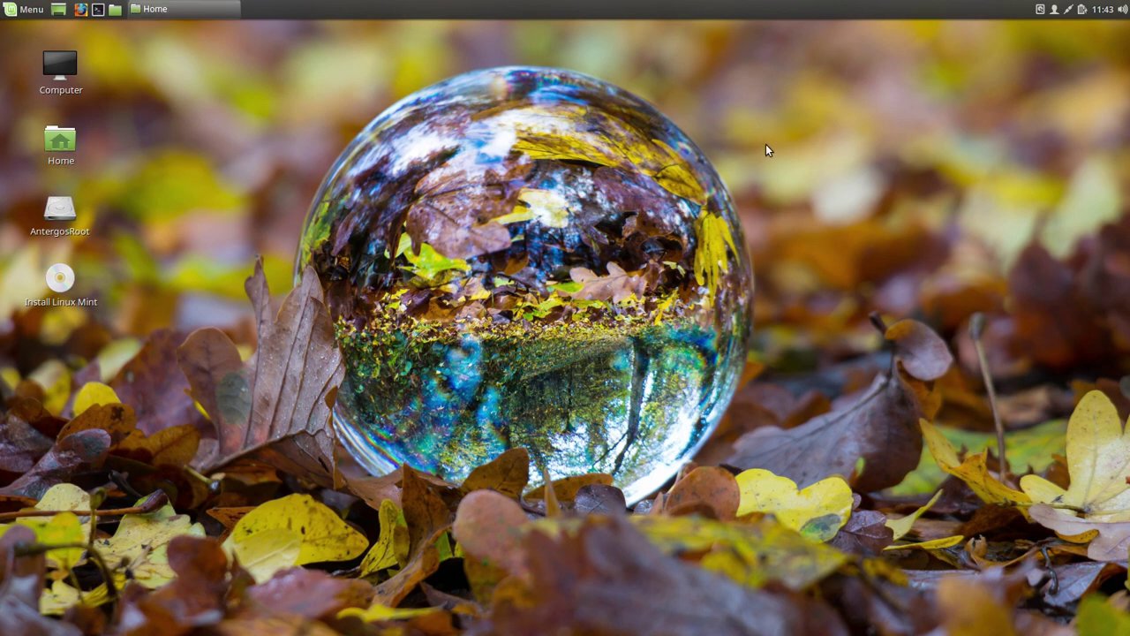
click(830, 117)
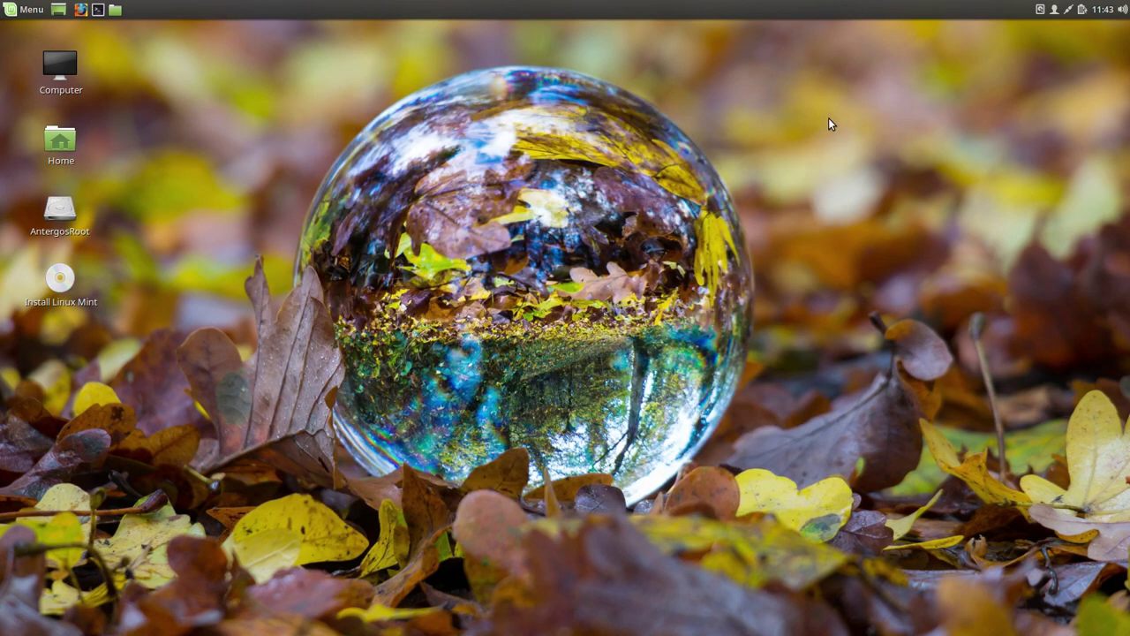